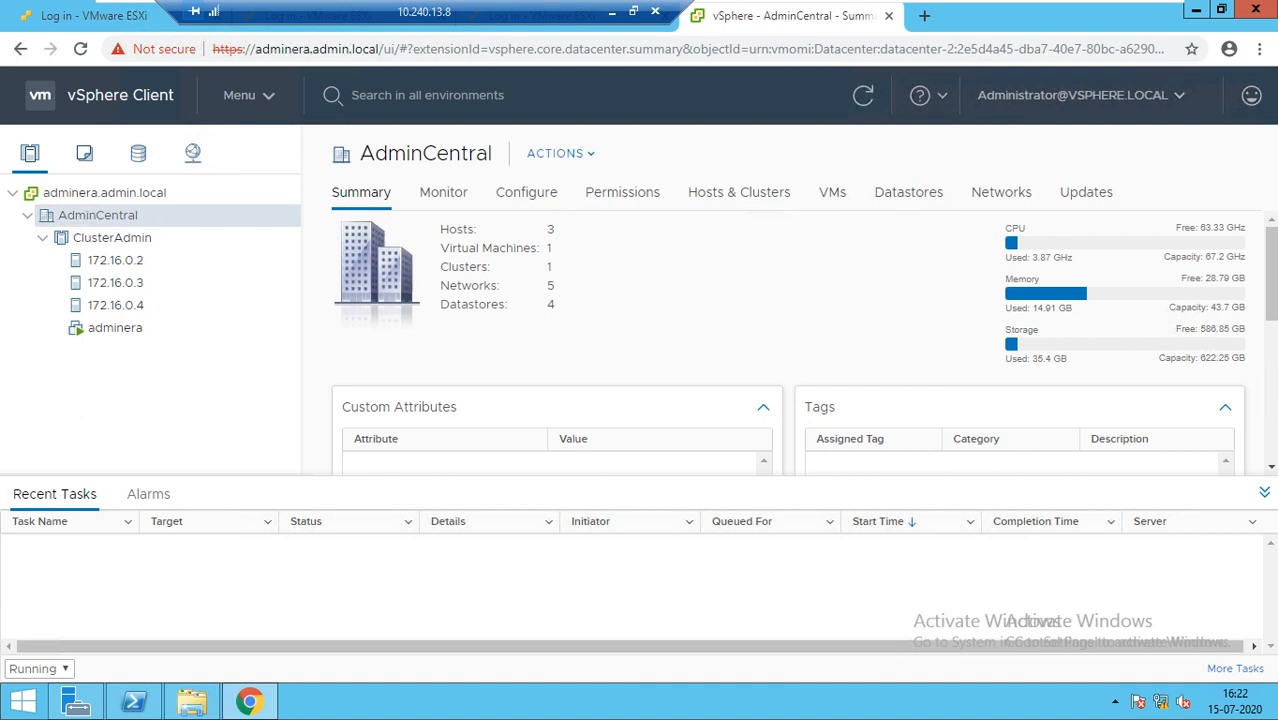
Review the adminera VM's summary and related objects, then select the ClusterAdmin cluster
click(114, 327)
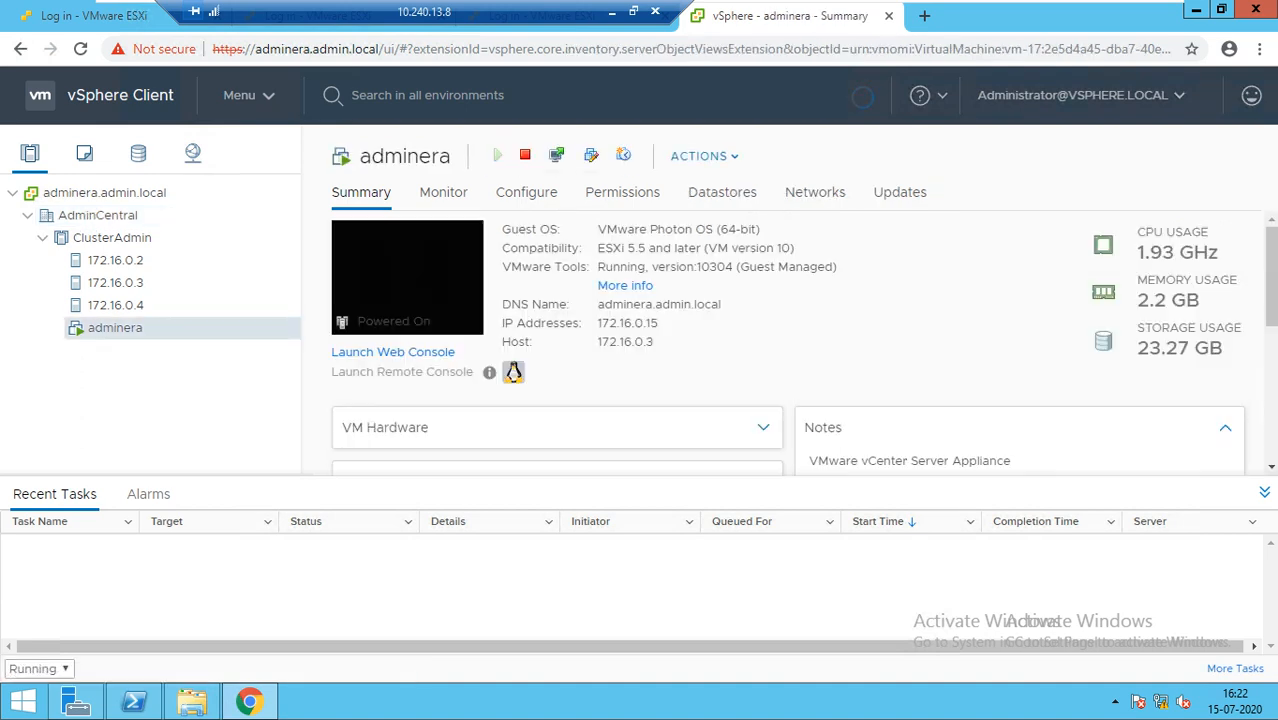
scroll(800, 342, down, 3)
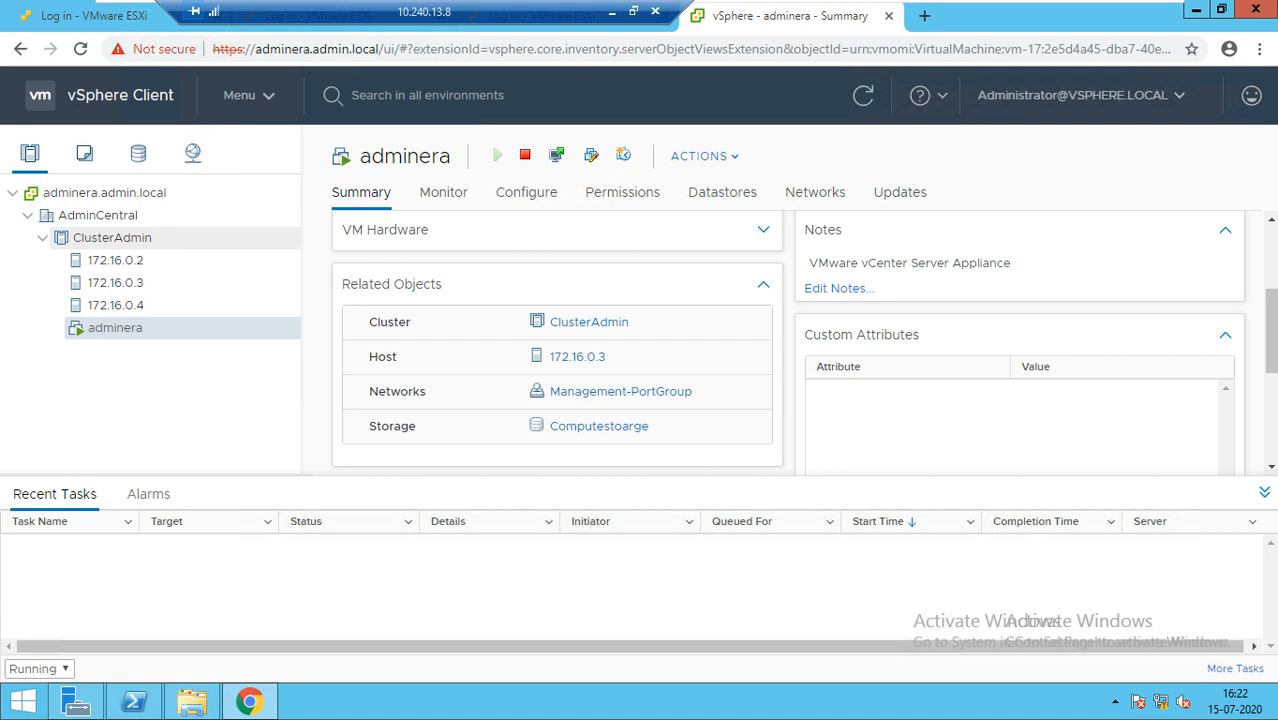
click(111, 237)
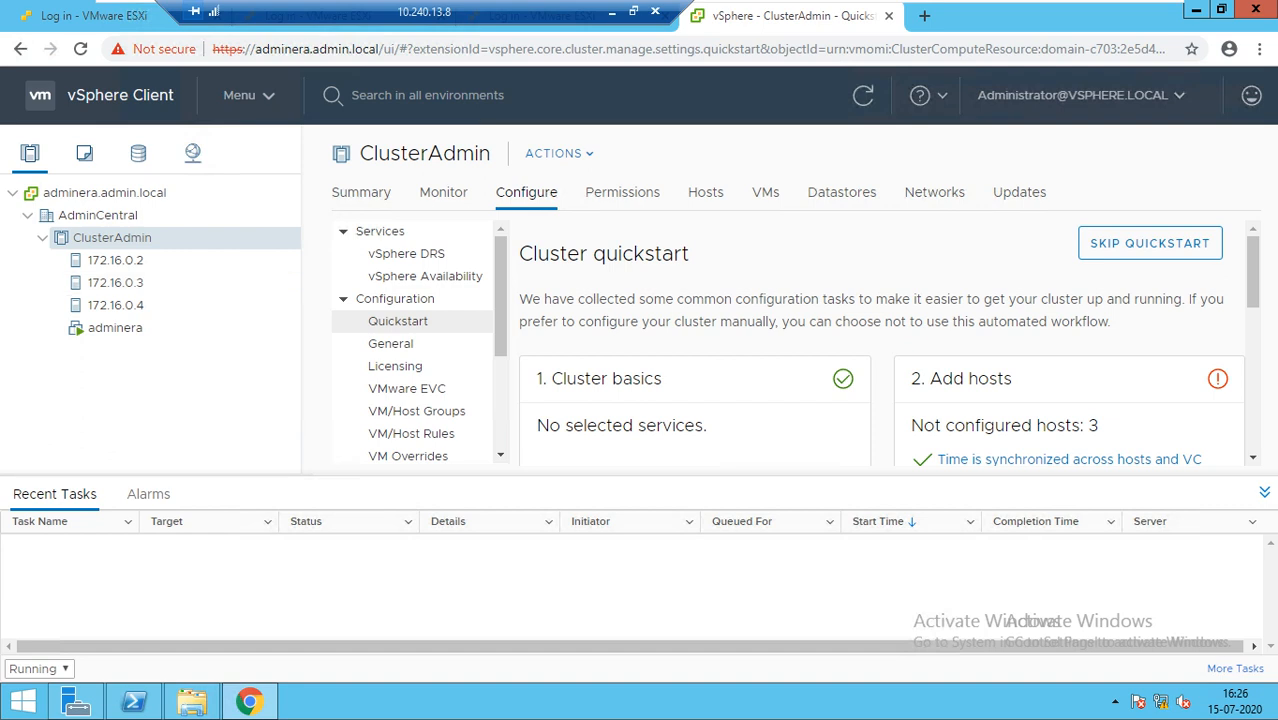
Go from ClusterAdmin's vSphere DRS page to vSphere Availability and begin editing vSphere HA
click(420, 254)
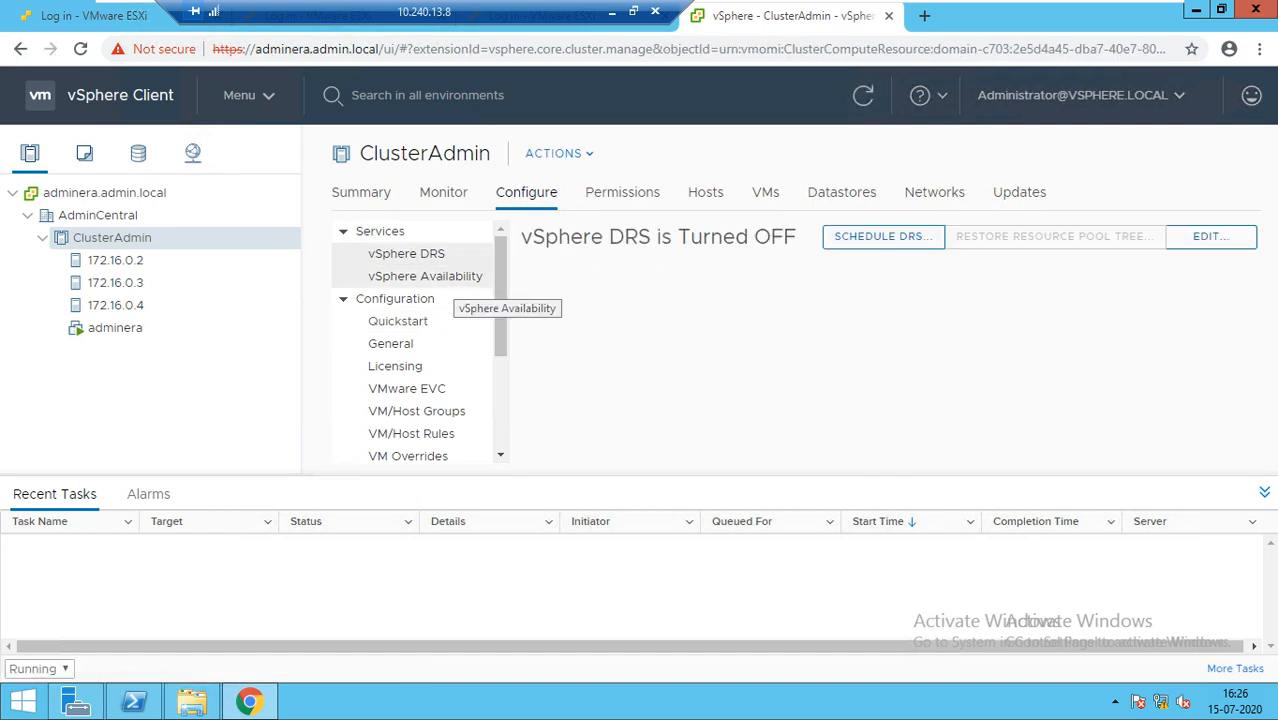
click(450, 278)
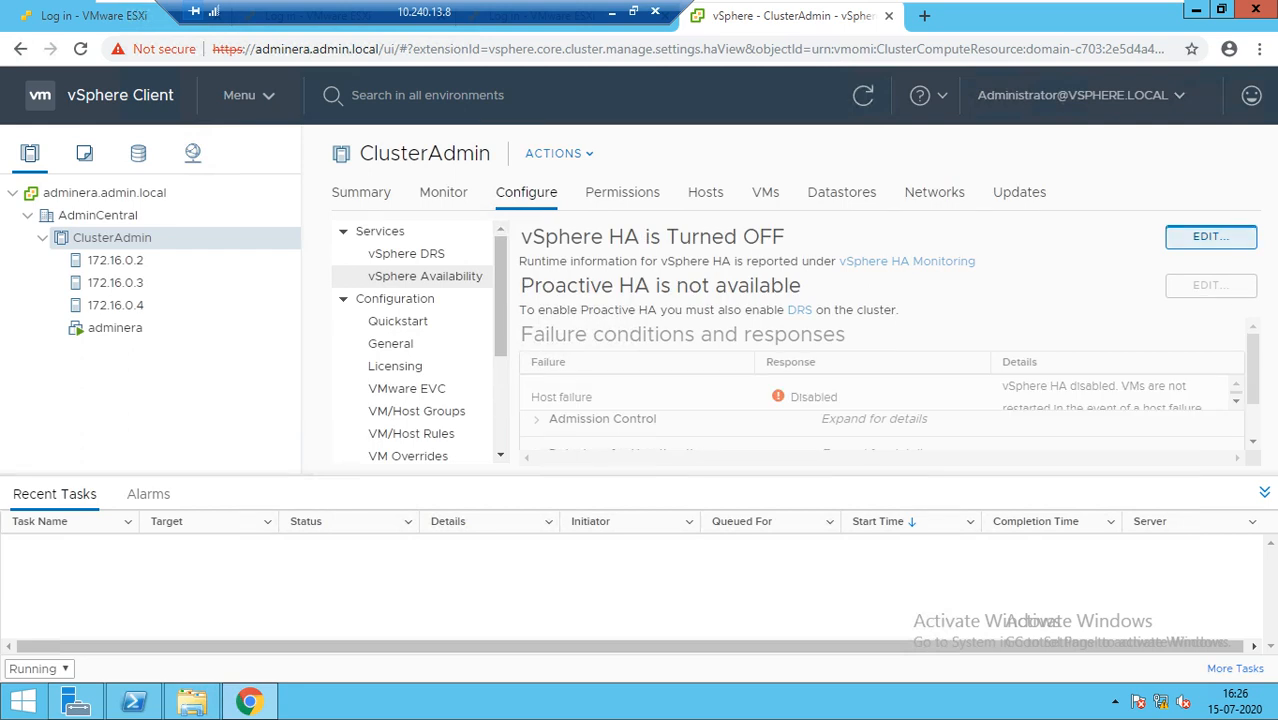
click(1210, 236)
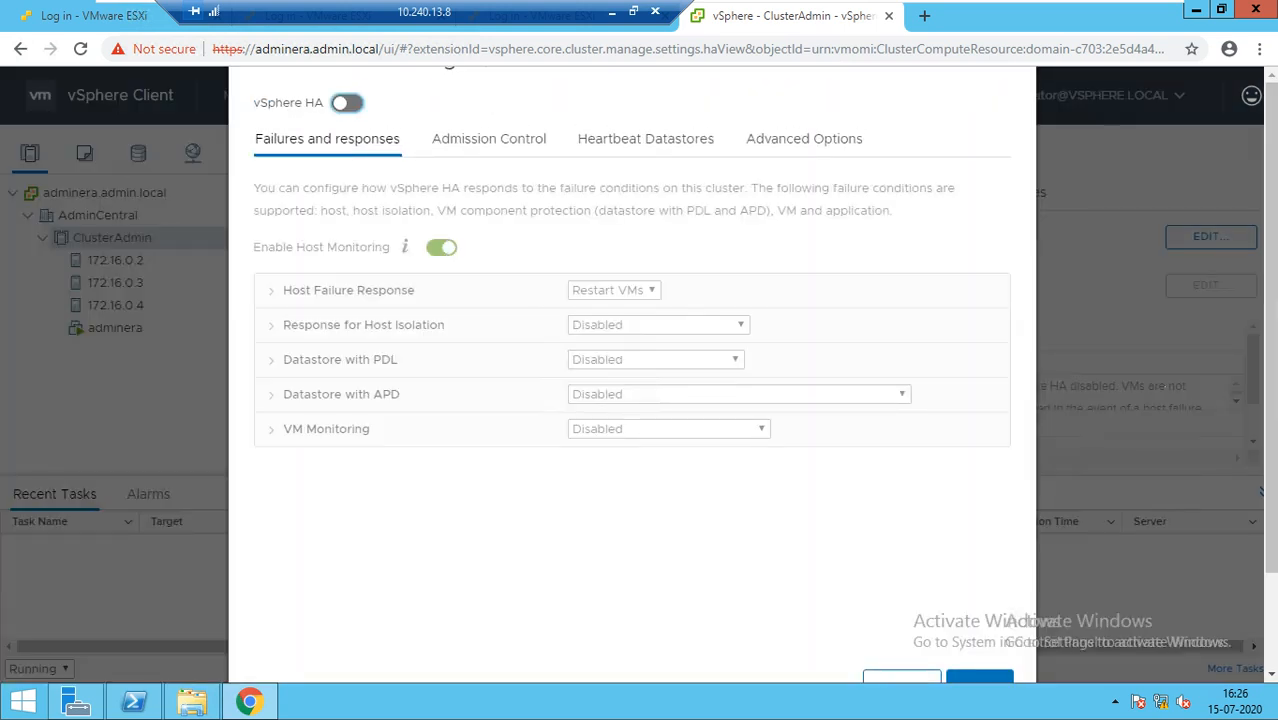
Turn vSphere HA on, review Admission Control, Heartbeat Datastores and Advanced Options, and apply
click(347, 102)
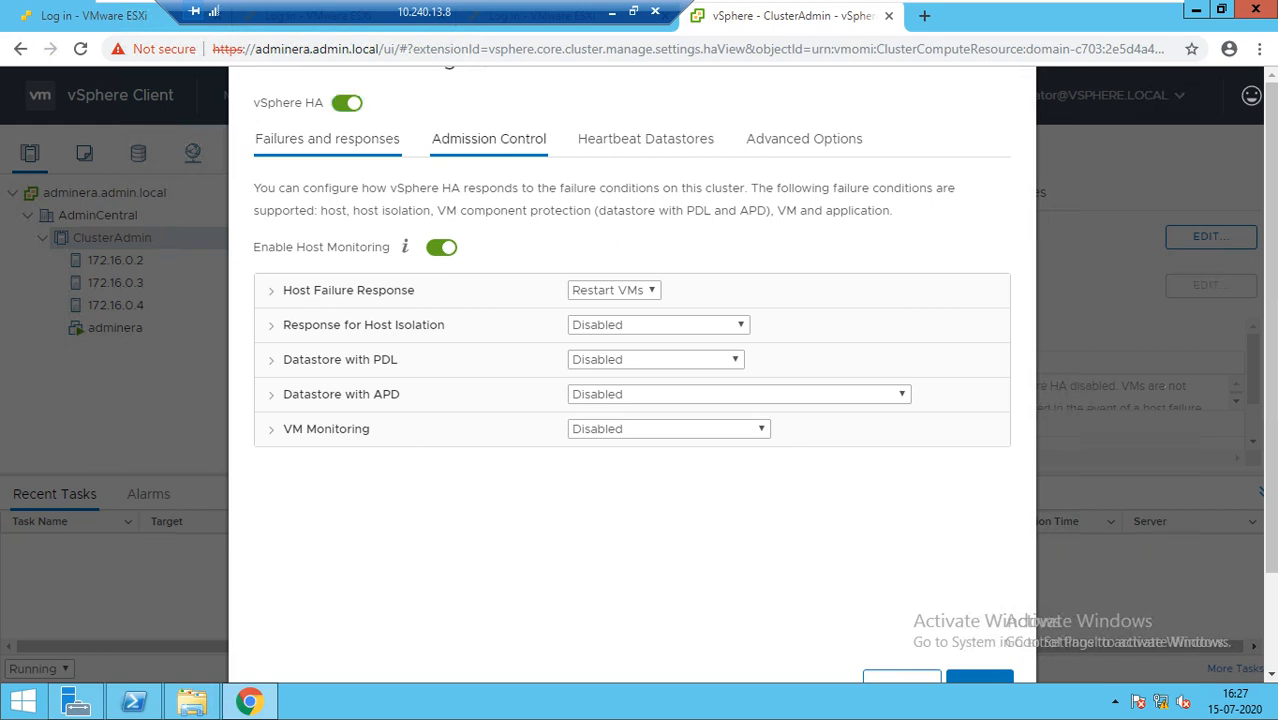
click(489, 138)
click(645, 138)
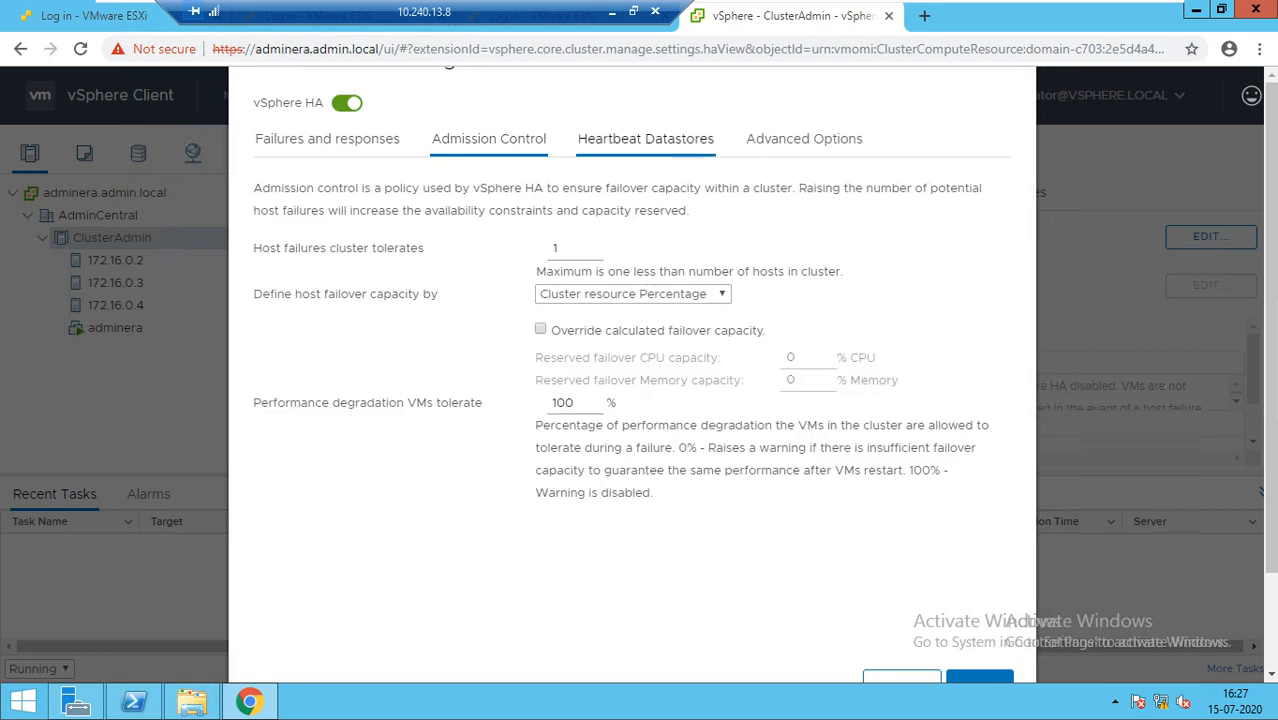
click(804, 138)
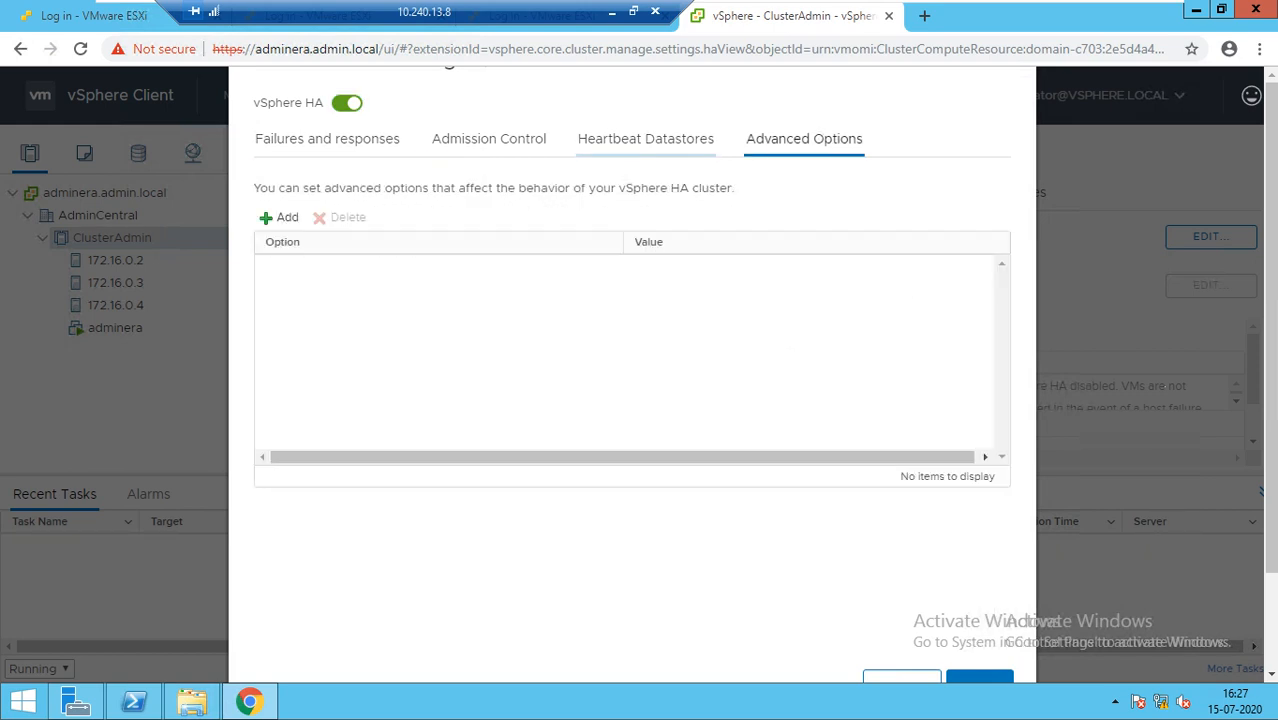
click(327, 138)
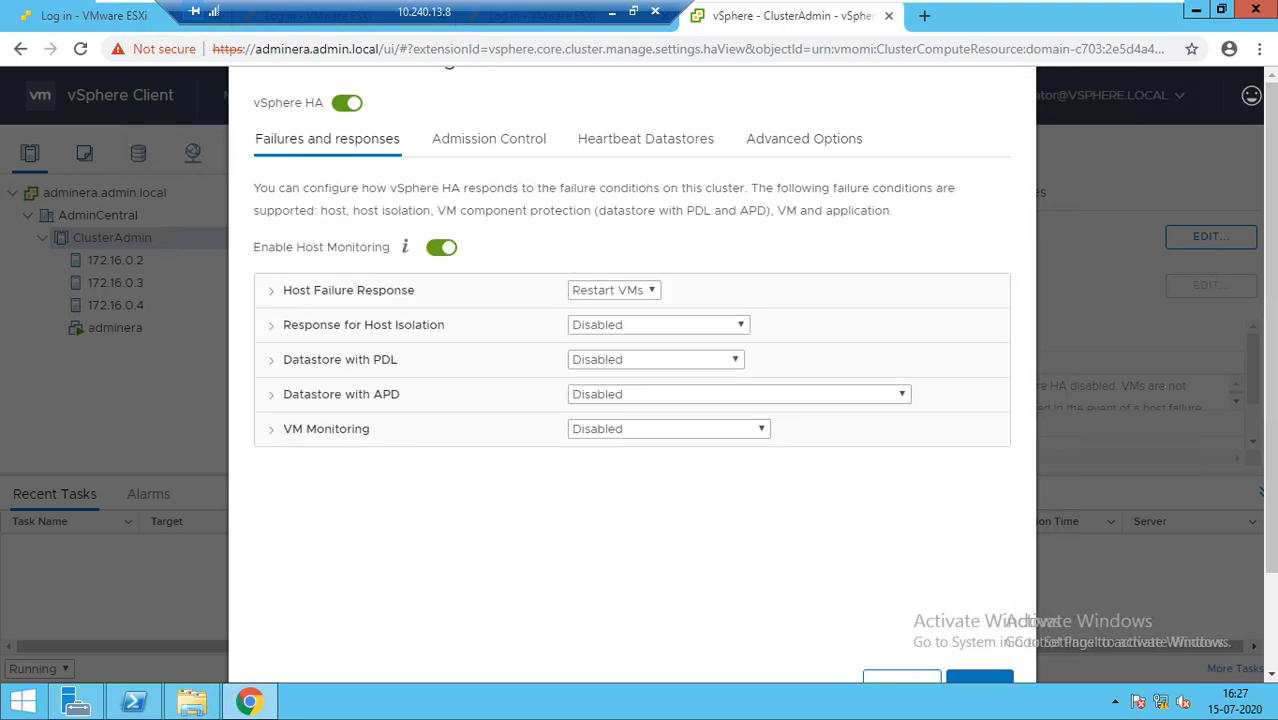
click(979, 678)
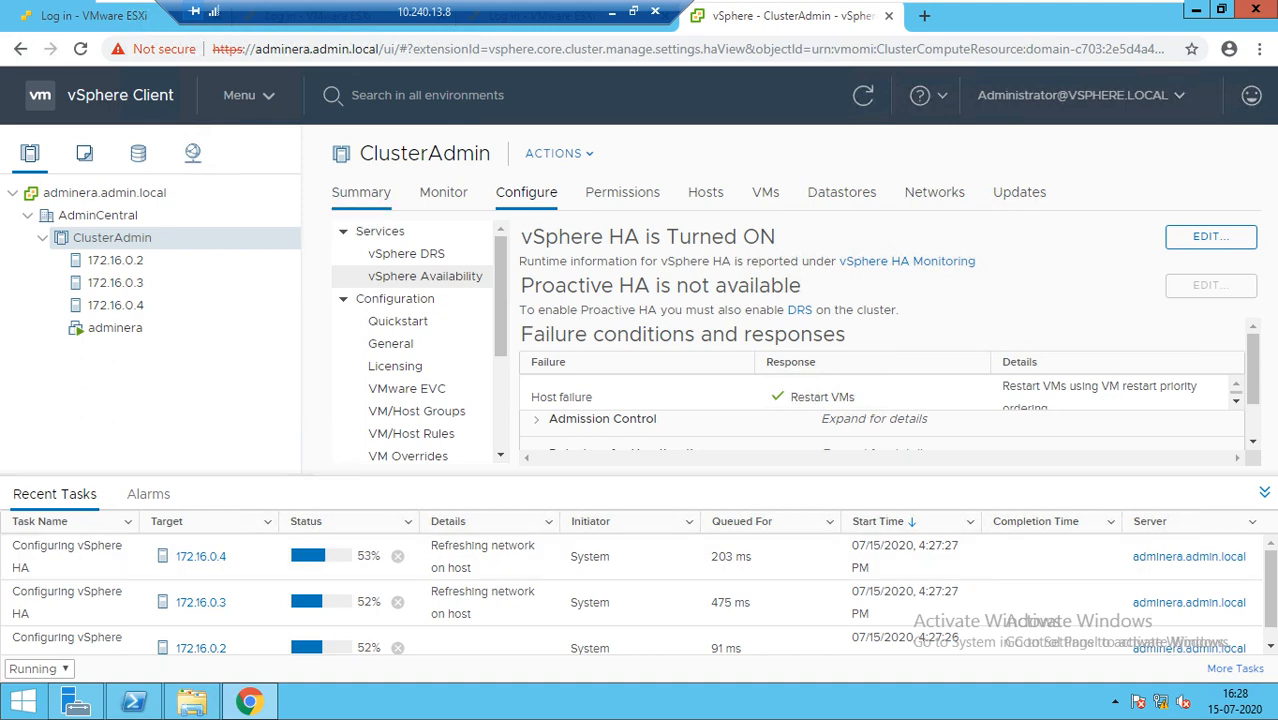
Show ClusterAdmin's Summary with the vSphere HA card expanded to review its protection details
click(361, 192)
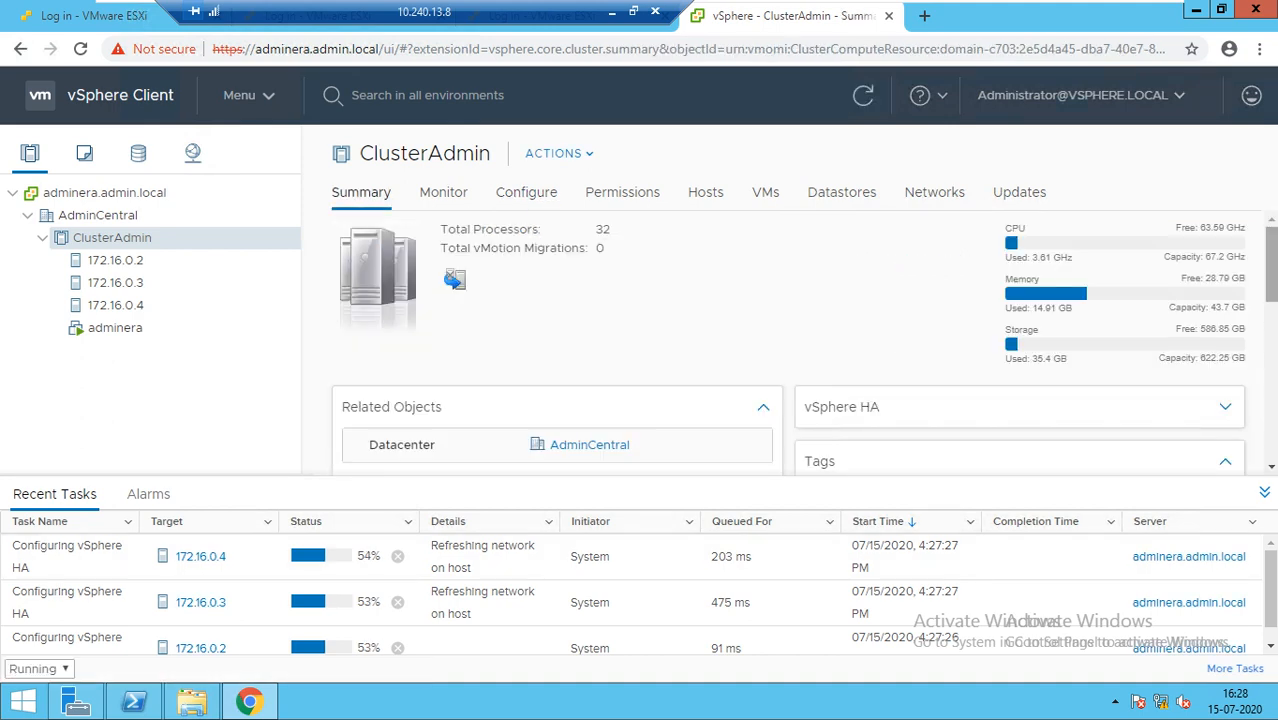
scroll(788, 340, down, 1)
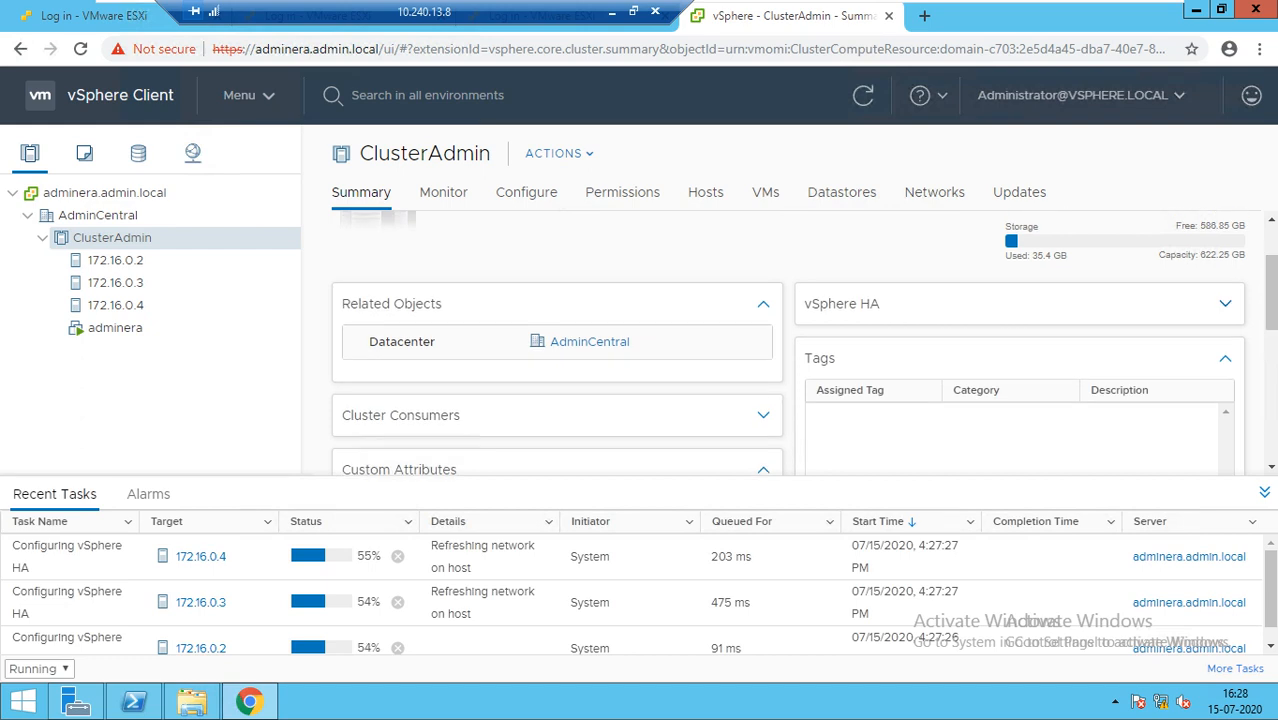
click(1225, 303)
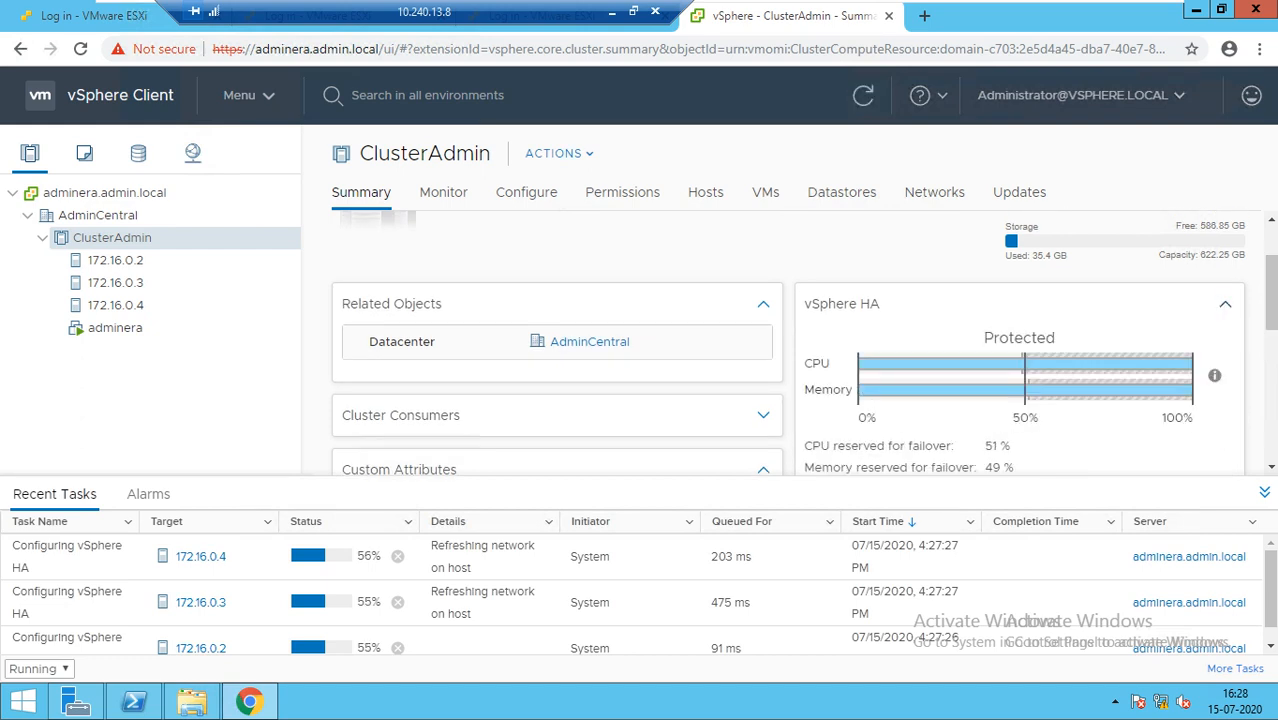
scroll(802, 343, down, 2)
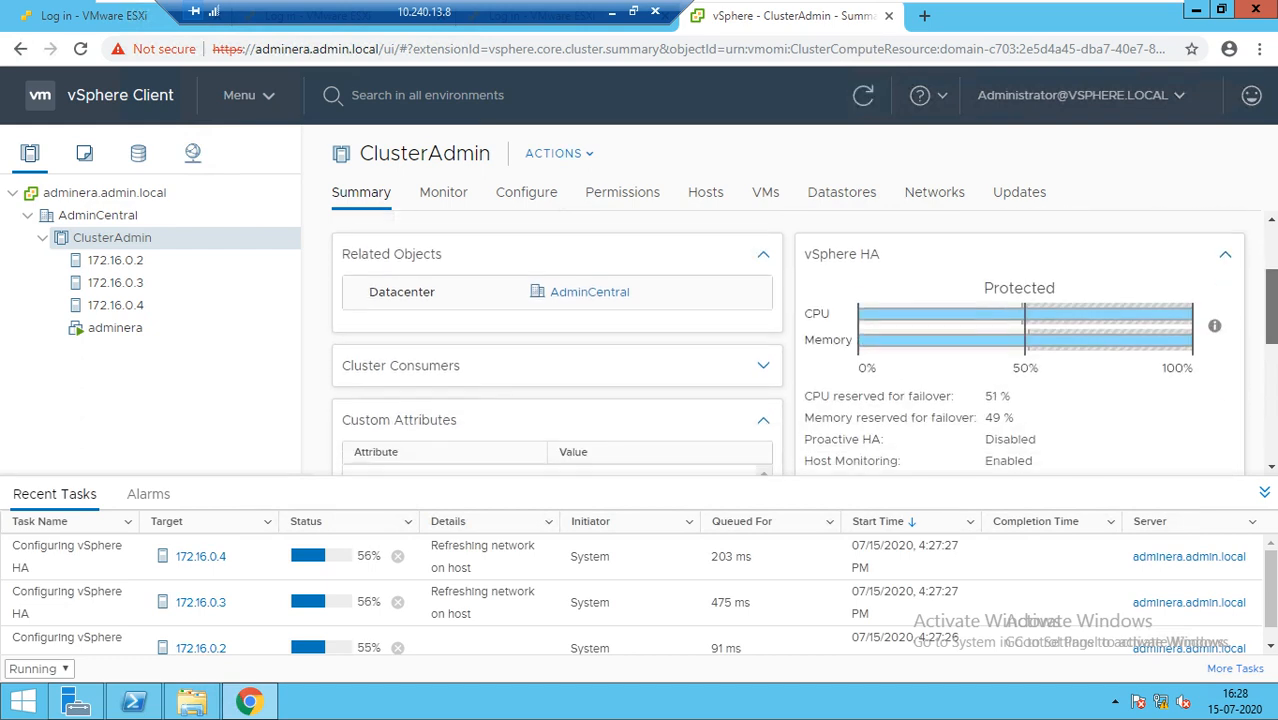
scroll(802, 343, down, 1)
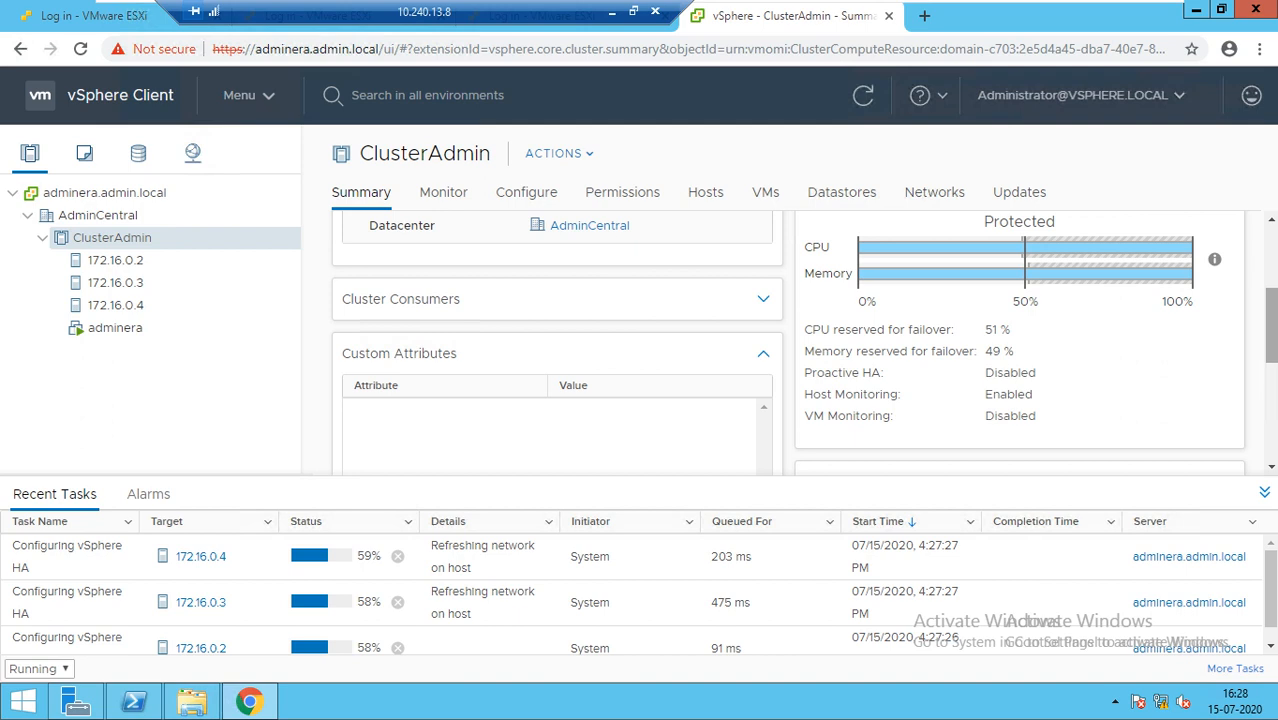
scroll(803, 343, up, 2)
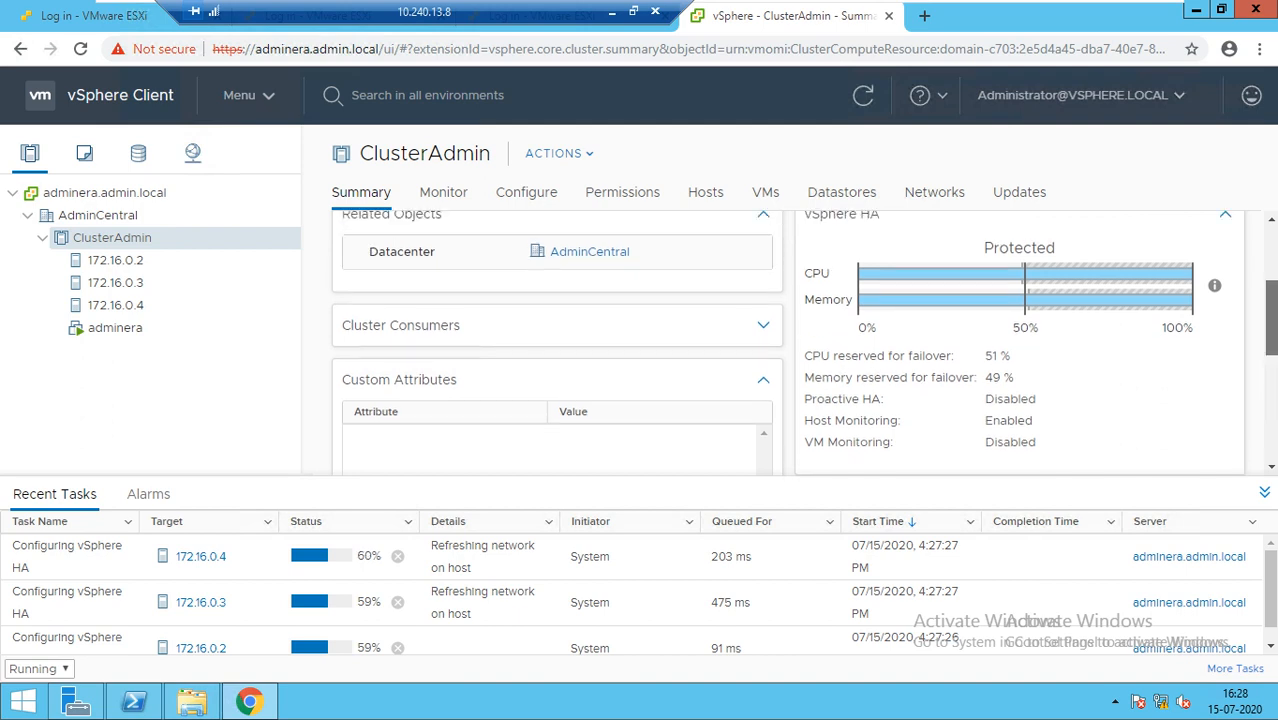
scroll(803, 343, down, 1)
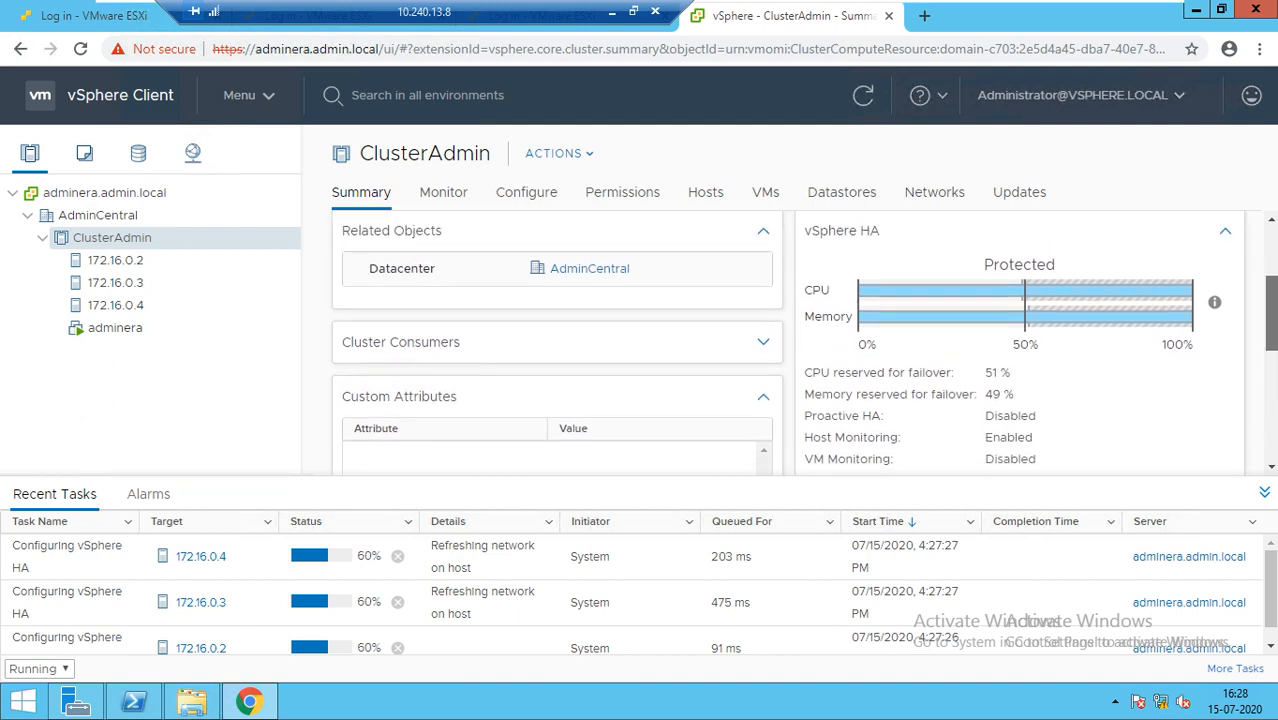
scroll(803, 343, down, 5)
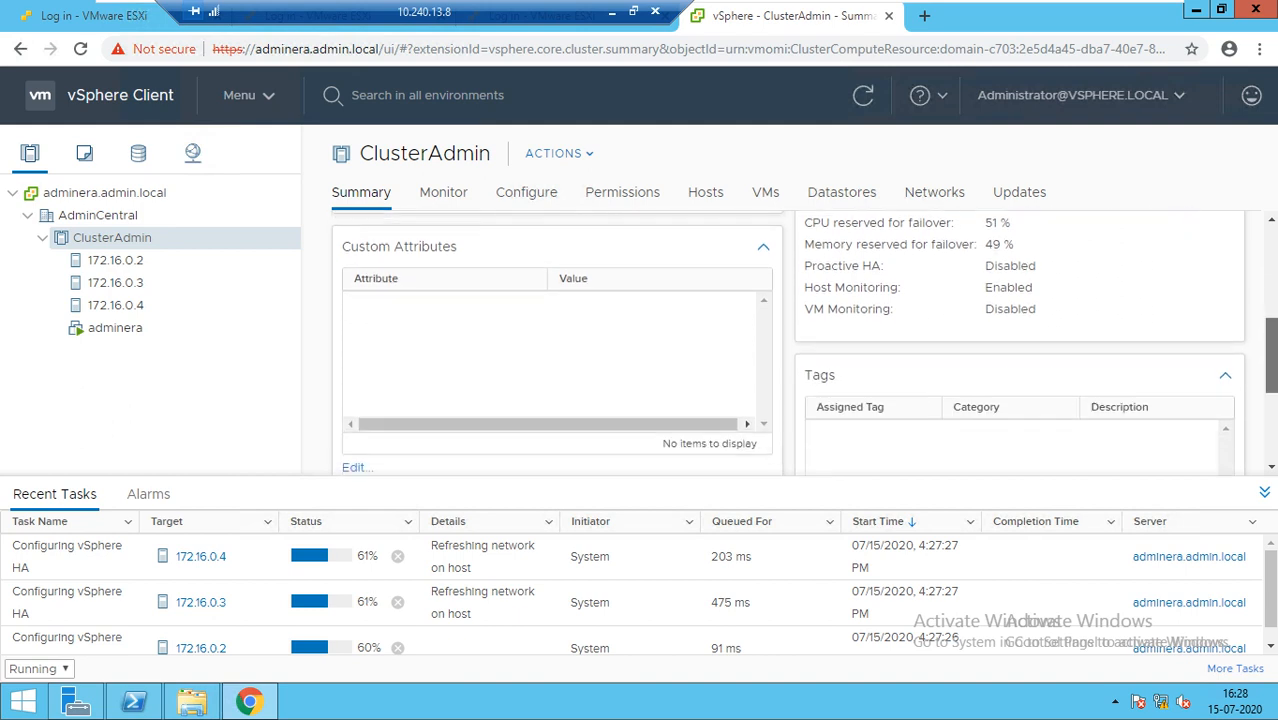
scroll(803, 343, up, 2)
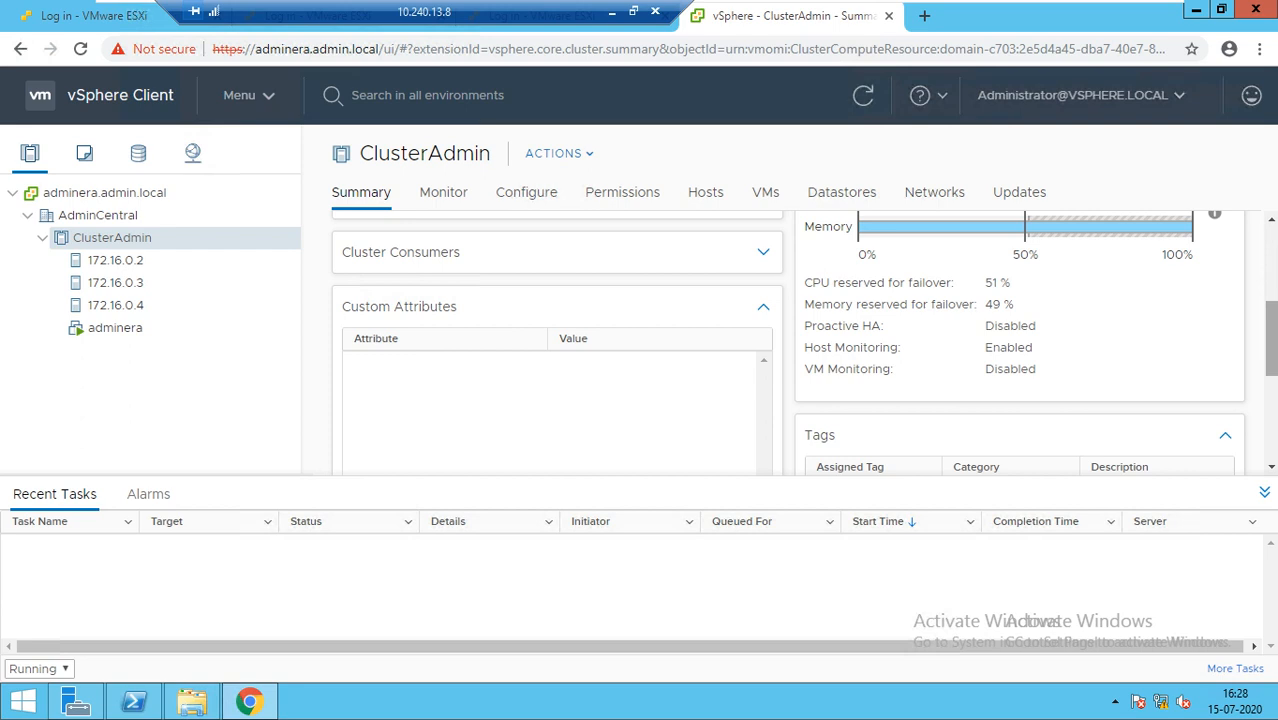
Show the cluster's resource pools, vApps and VMs on the Summary tab
click(763, 252)
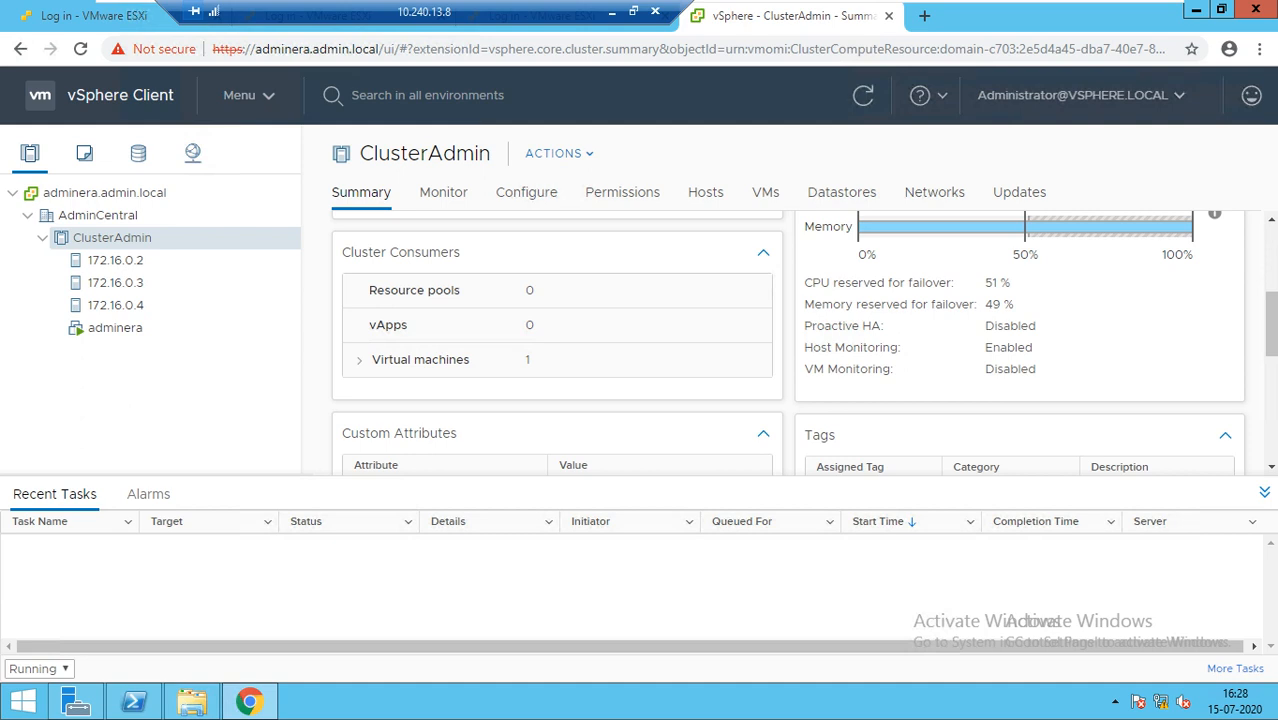
scroll(800, 343, up, 4)
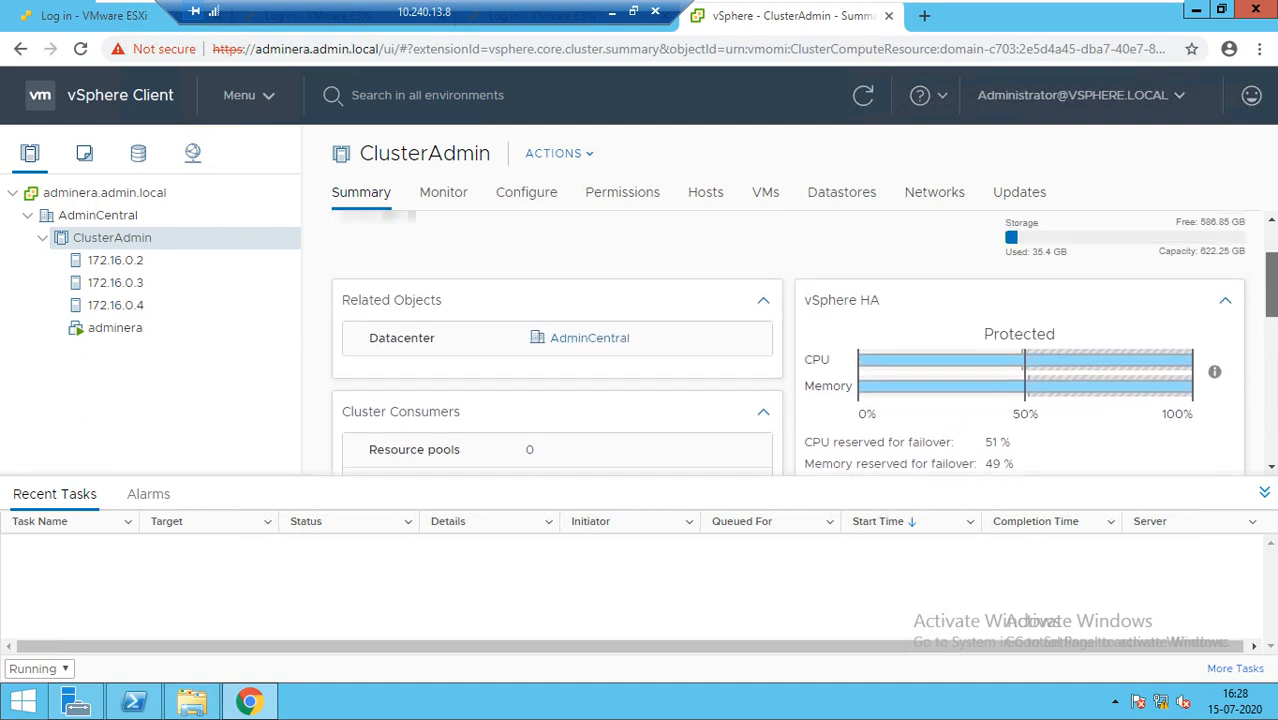
scroll(800, 343, down, 2)
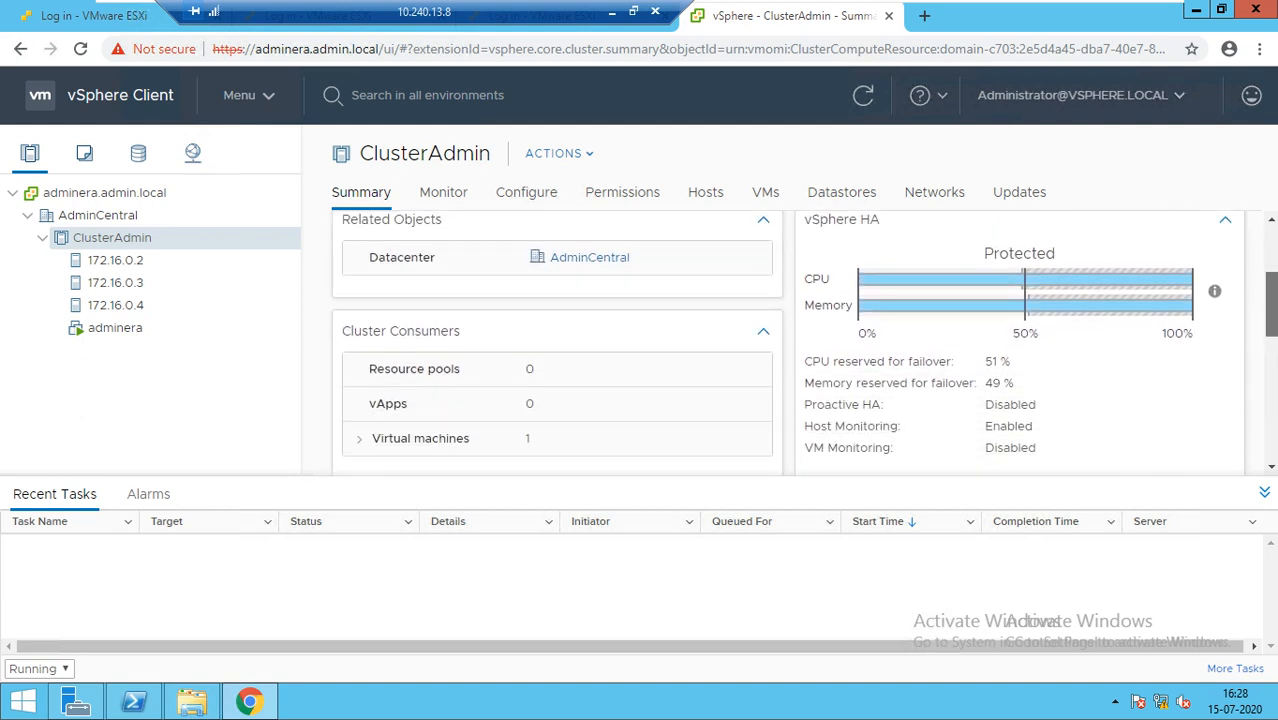
scroll(800, 343, down, 1)
scroll(800, 343, up, 1)
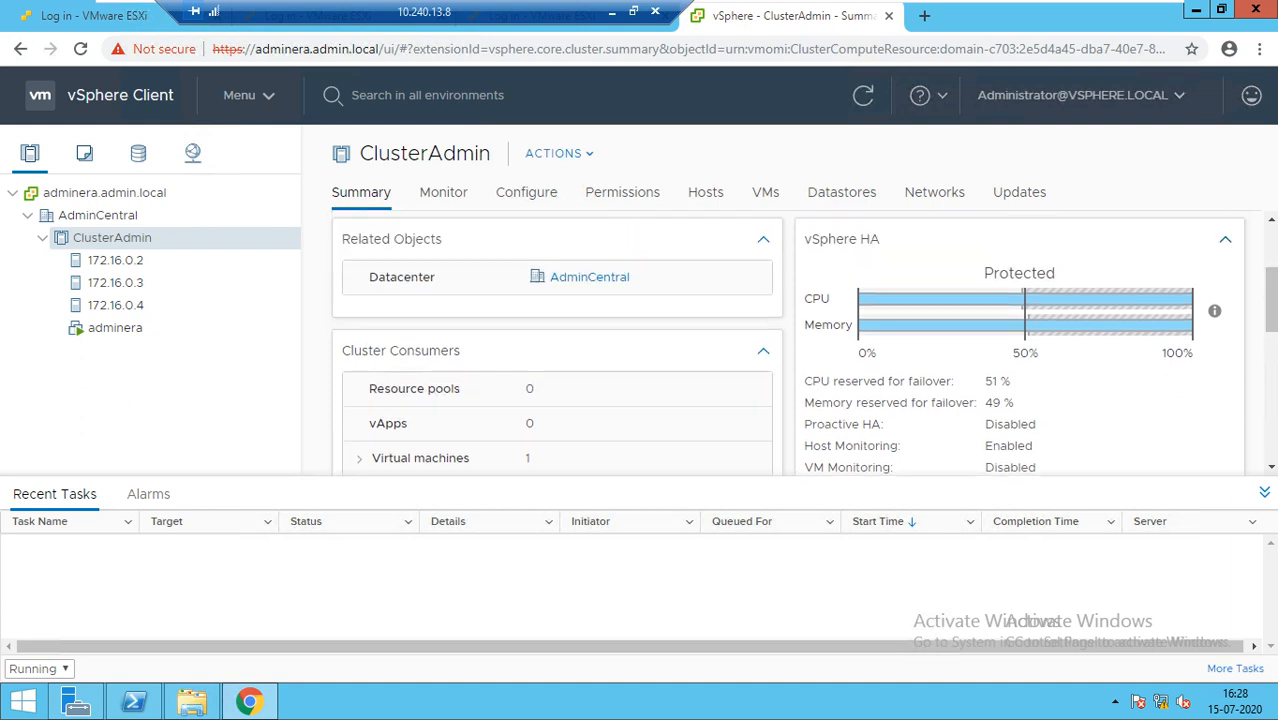
Collapse vSphere HA and Tags, expand Cluster Resources and vSphere HA, then refresh the summary
click(1225, 239)
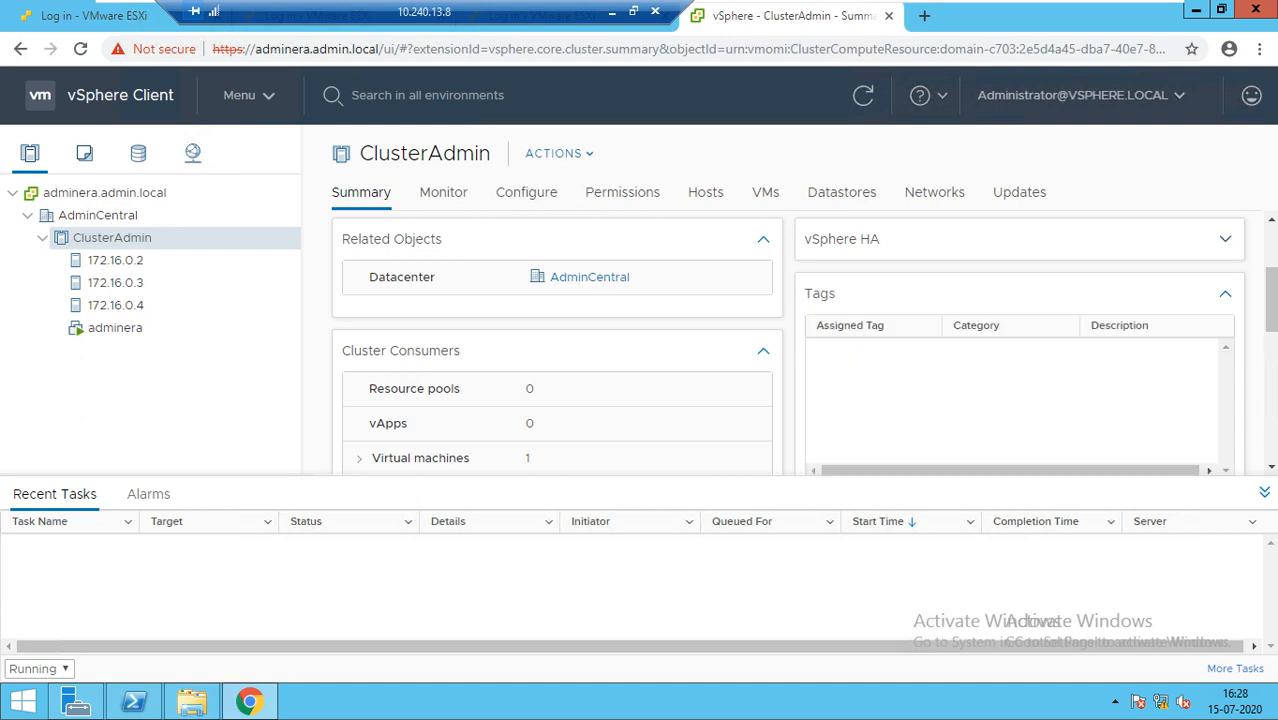
click(1225, 293)
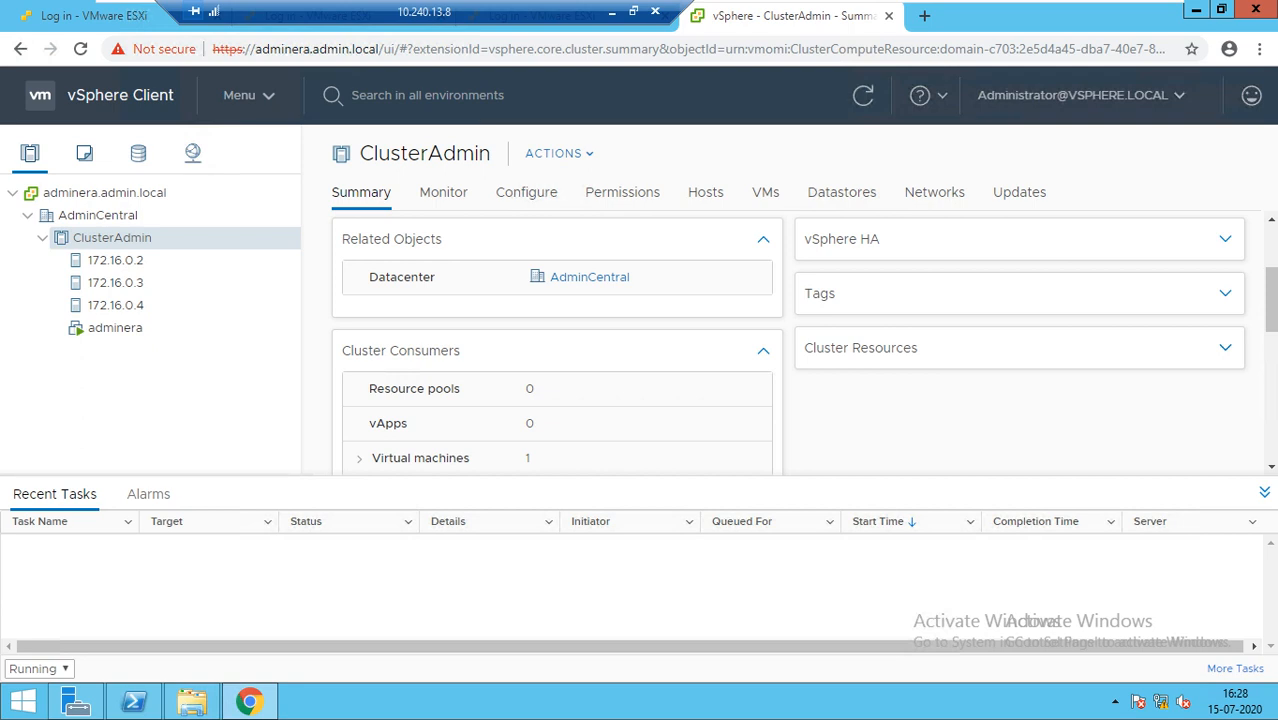
click(1225, 348)
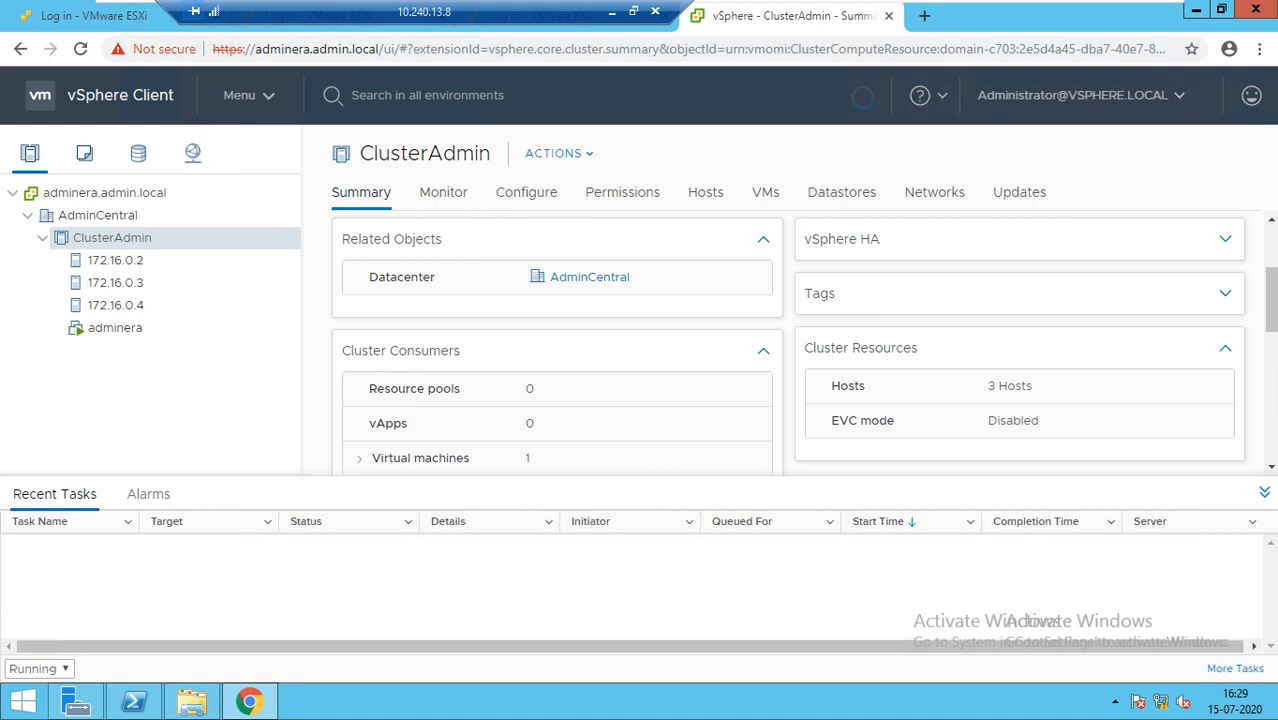
click(1225, 239)
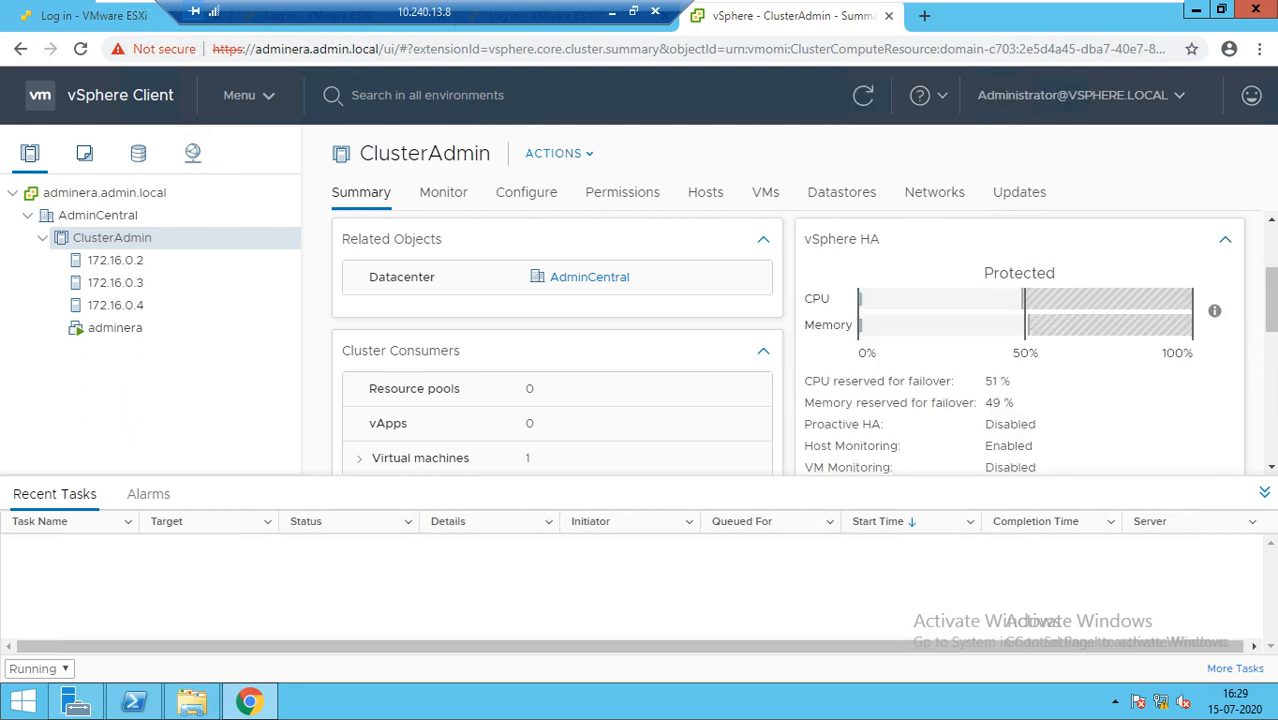
scroll(1270, 300, down, 1)
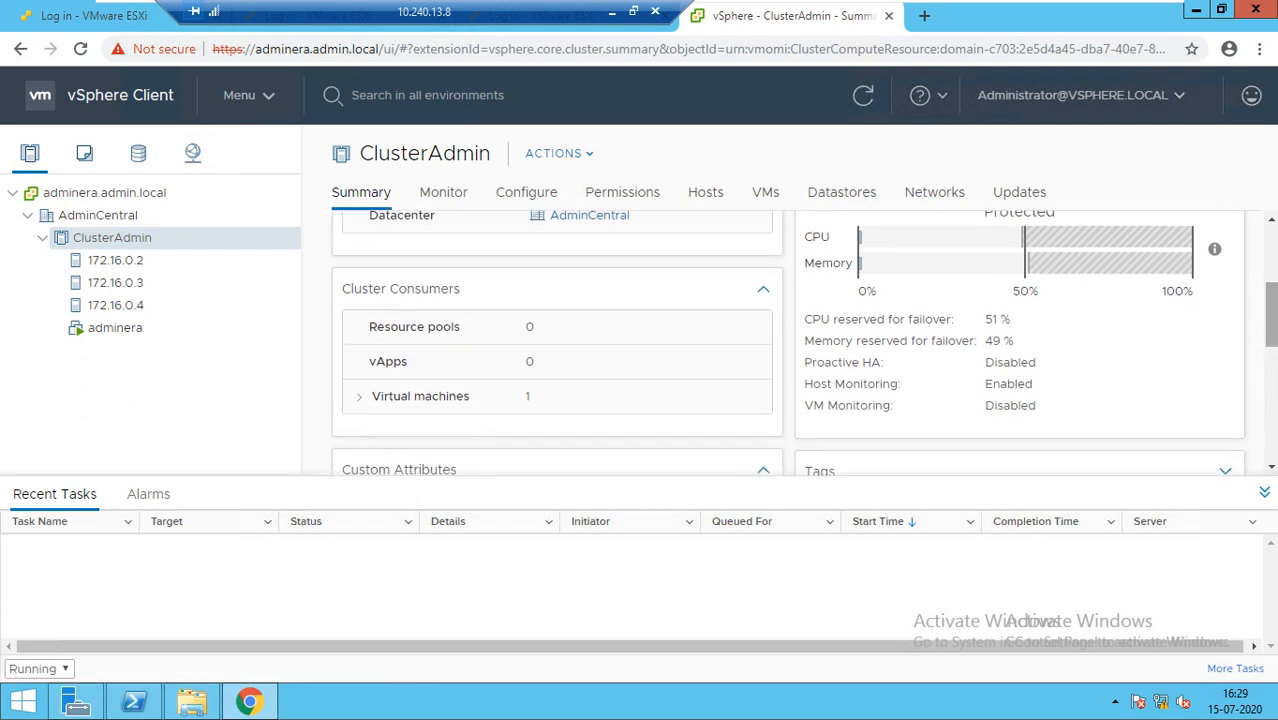
scroll(1270, 300, up, 1)
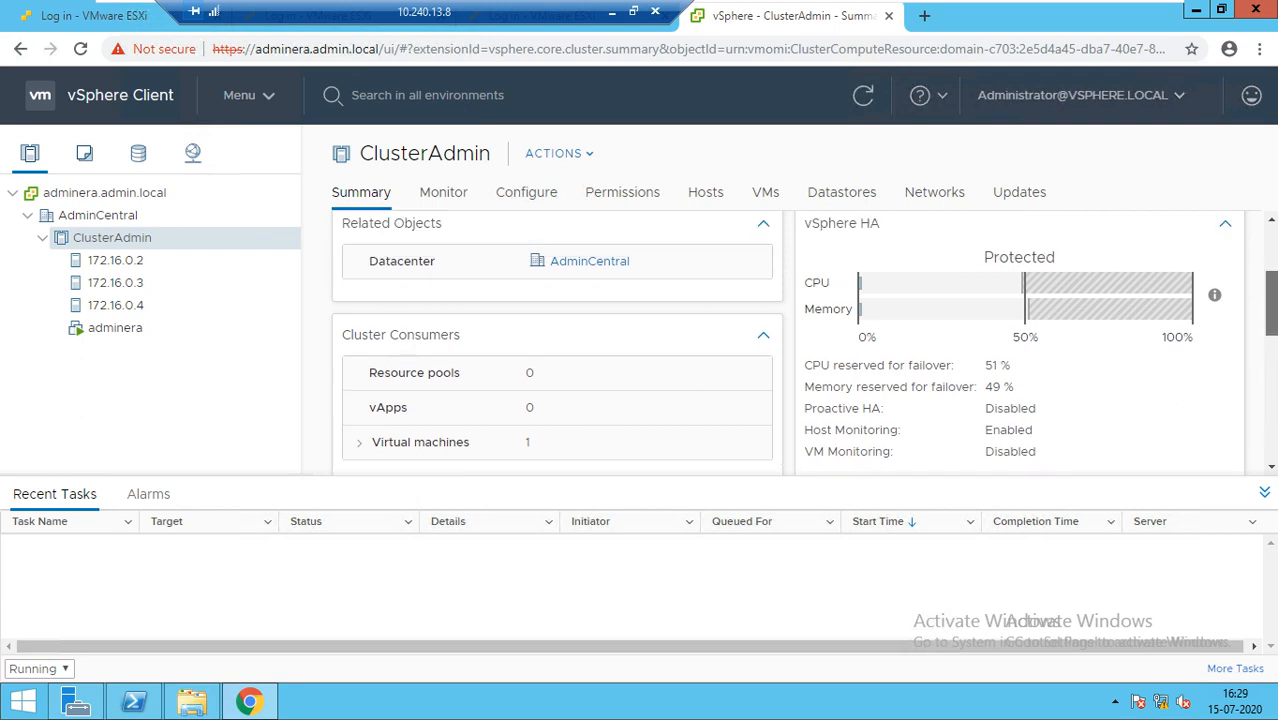
scroll(1270, 300, up, 1)
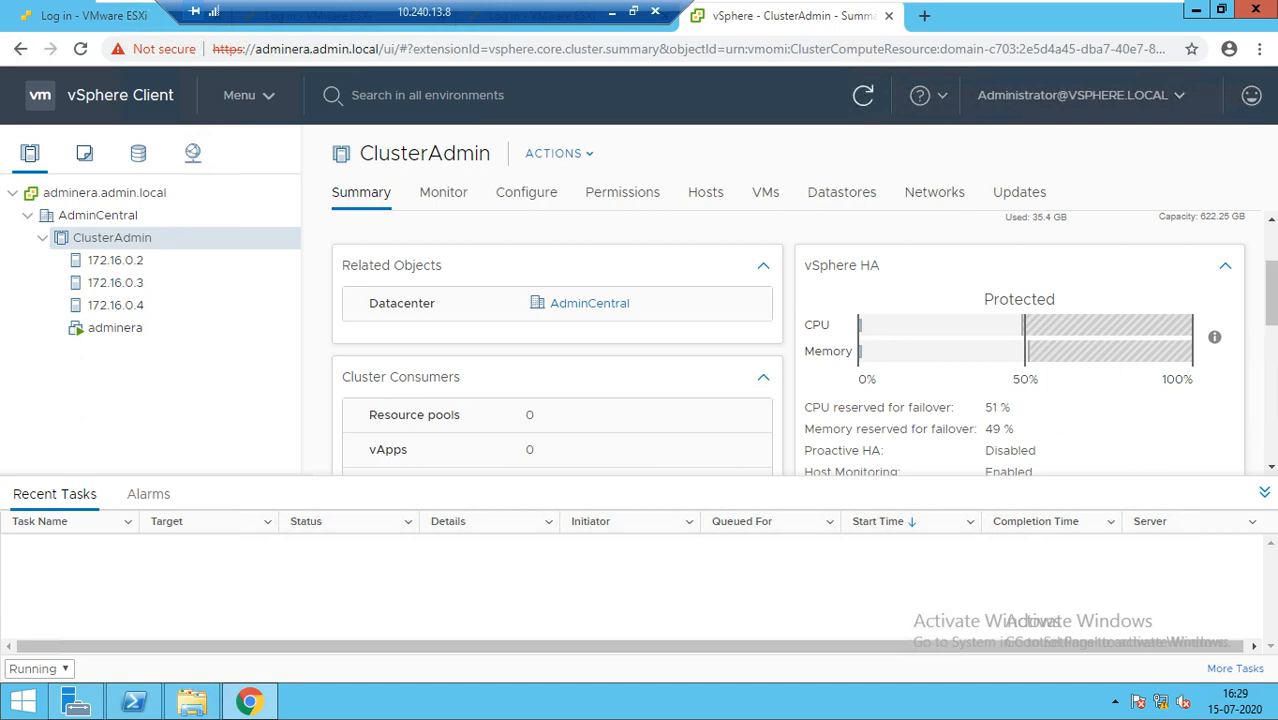
click(863, 96)
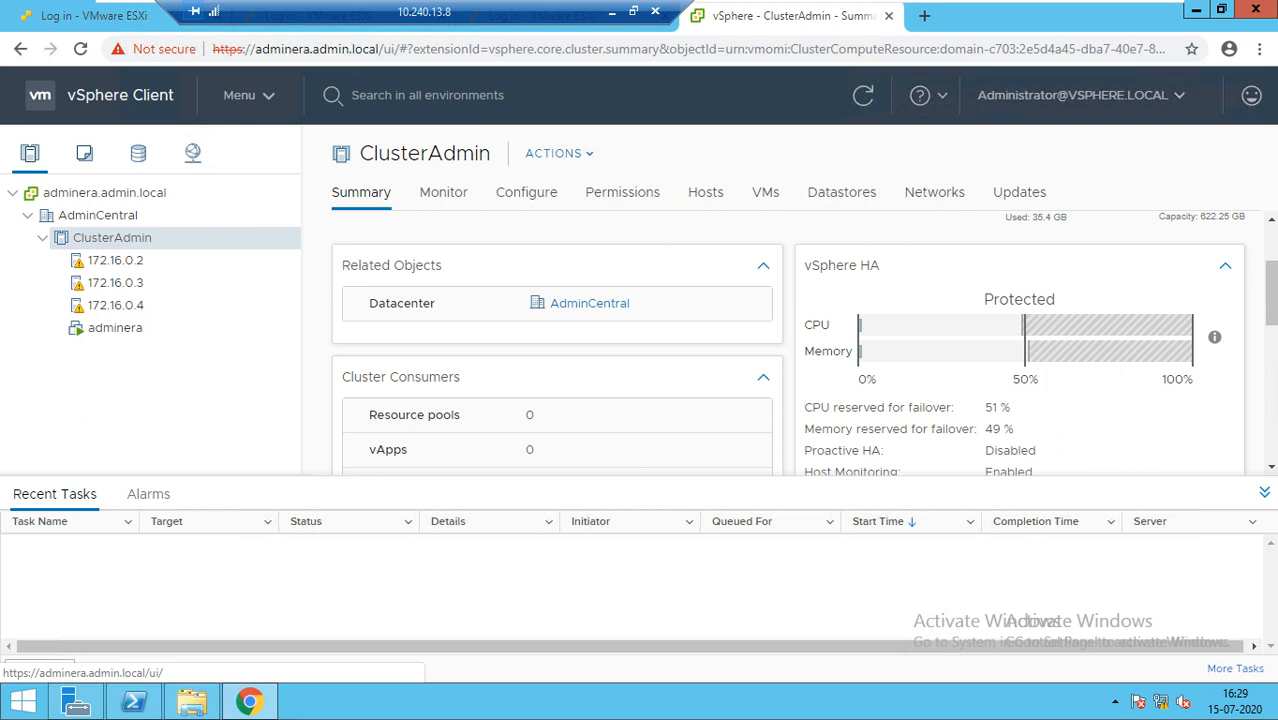
click(115, 260)
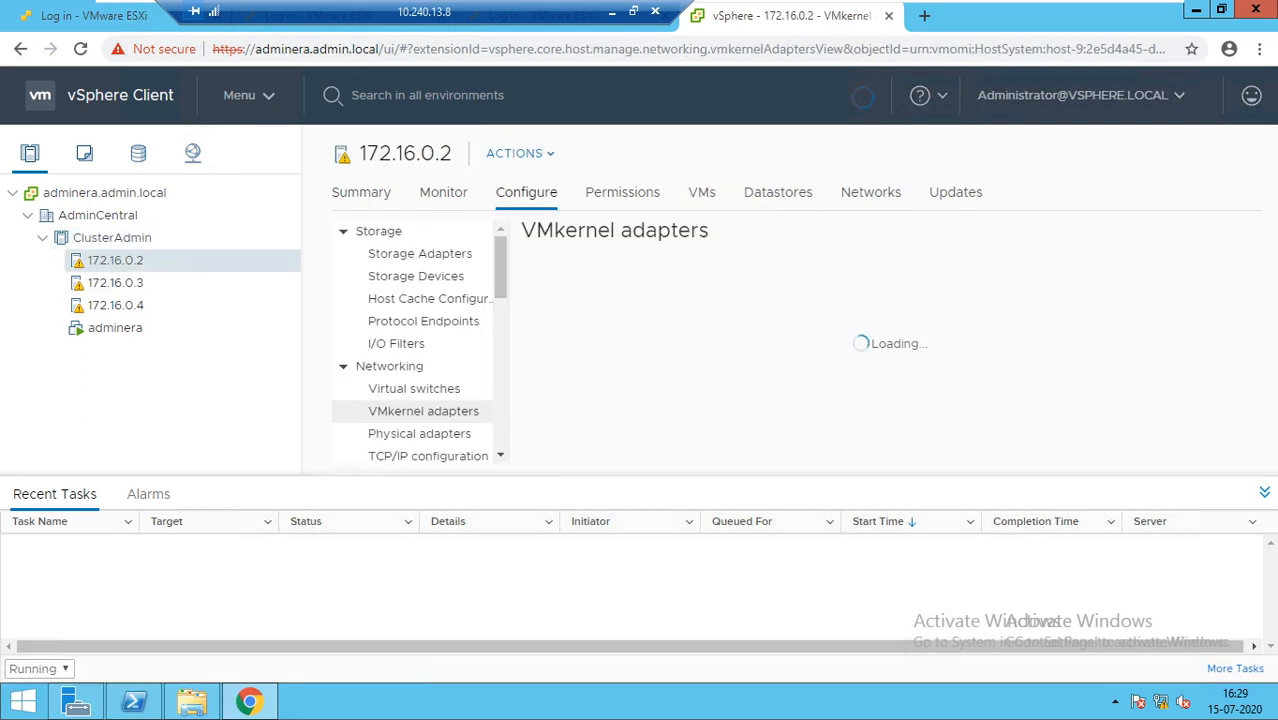
click(361, 192)
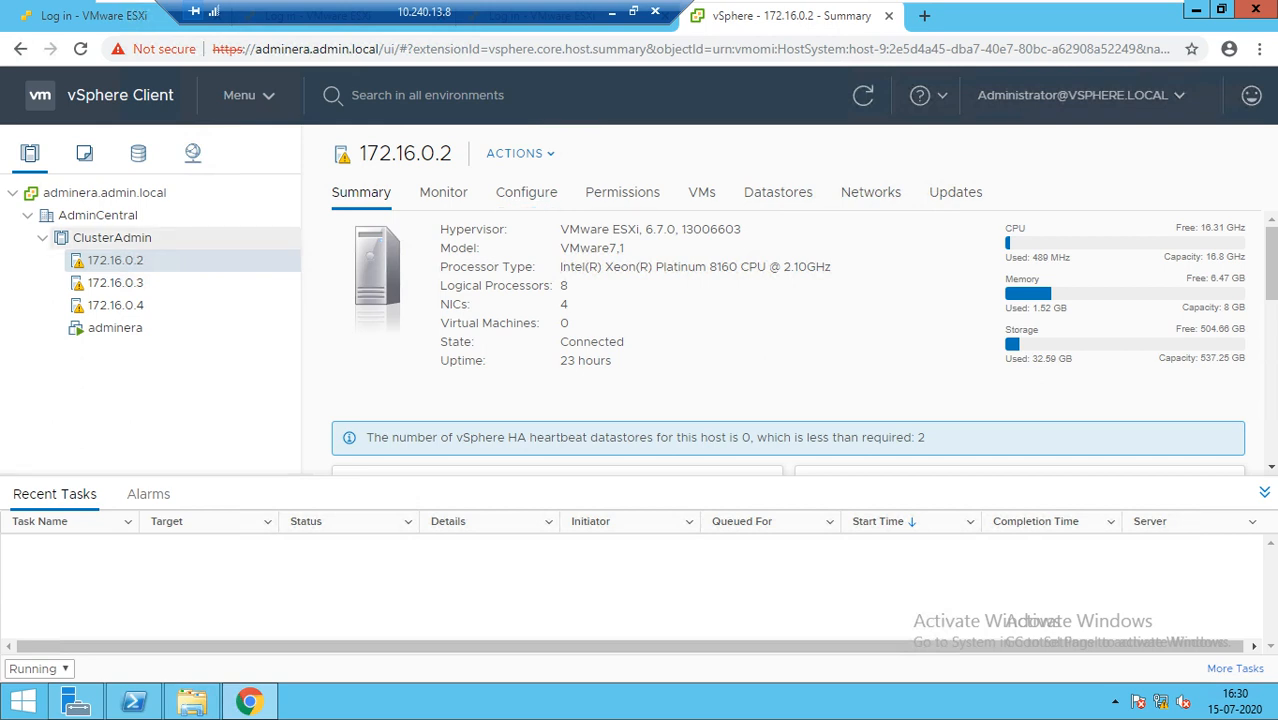
click(112, 238)
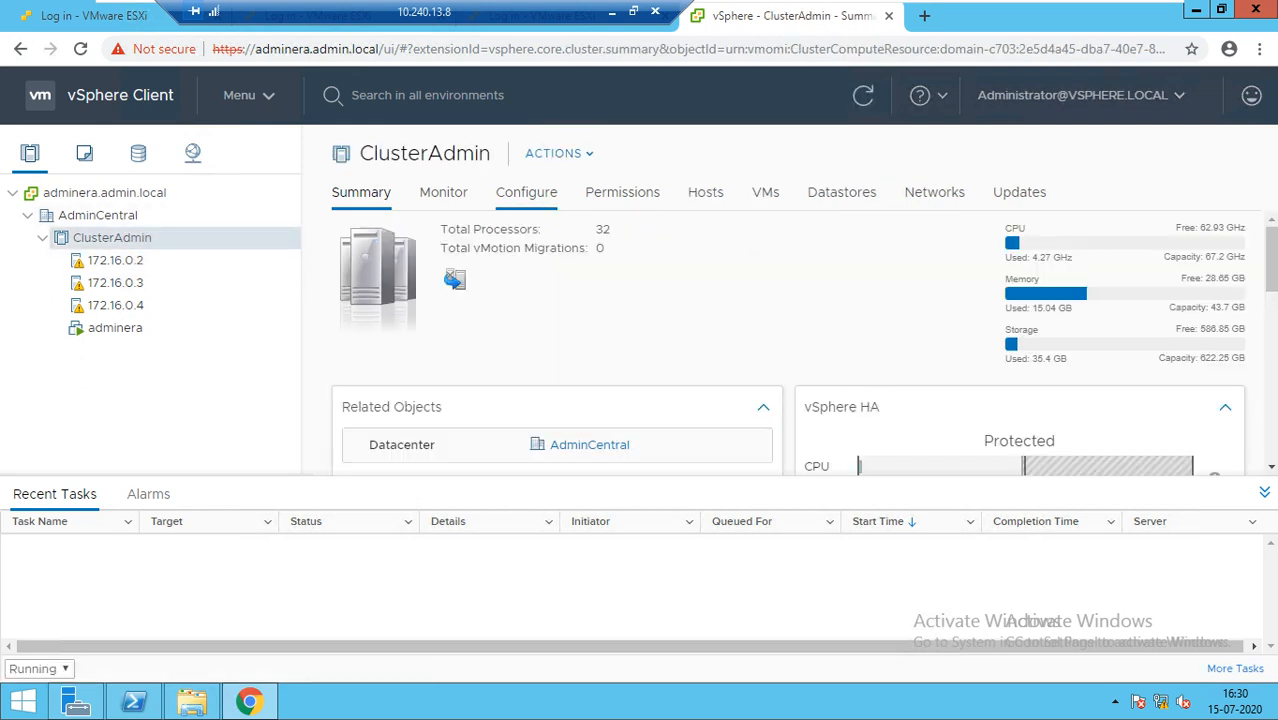
Bring up the Desktop's Ignore note in Notepad and return to ClusterAdmin's vSphere Availability page
click(526, 192)
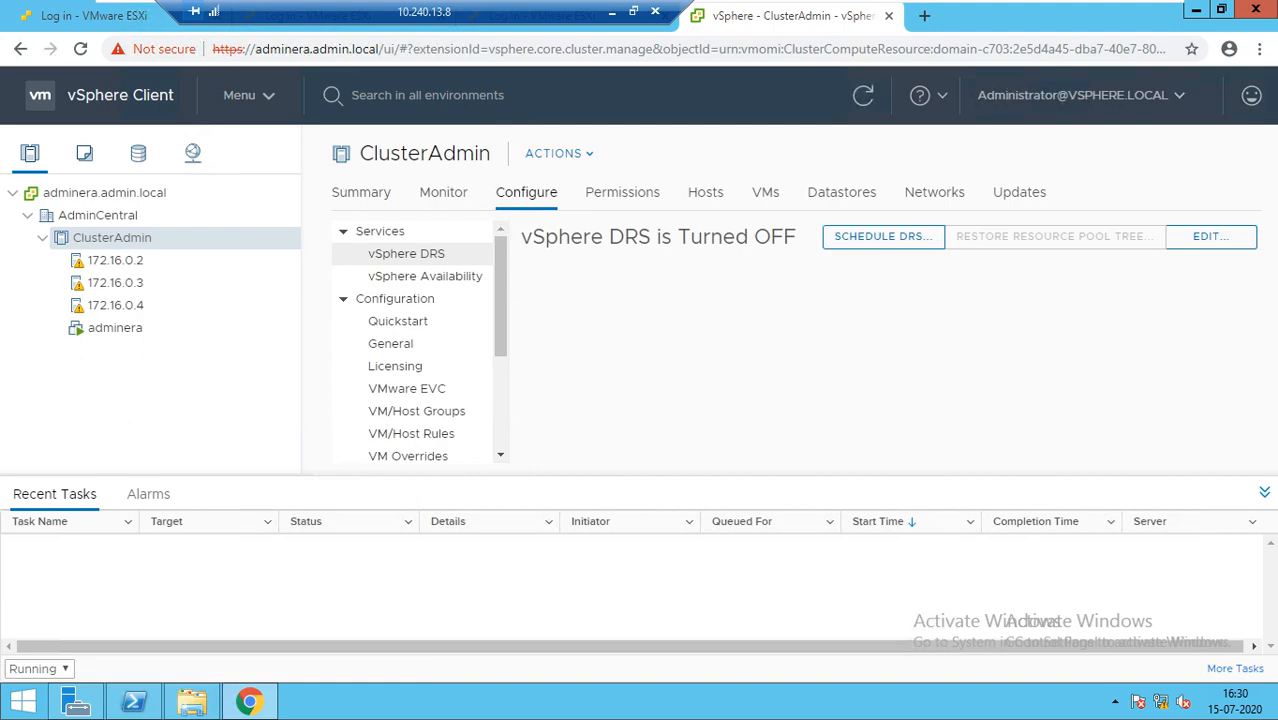
click(192, 702)
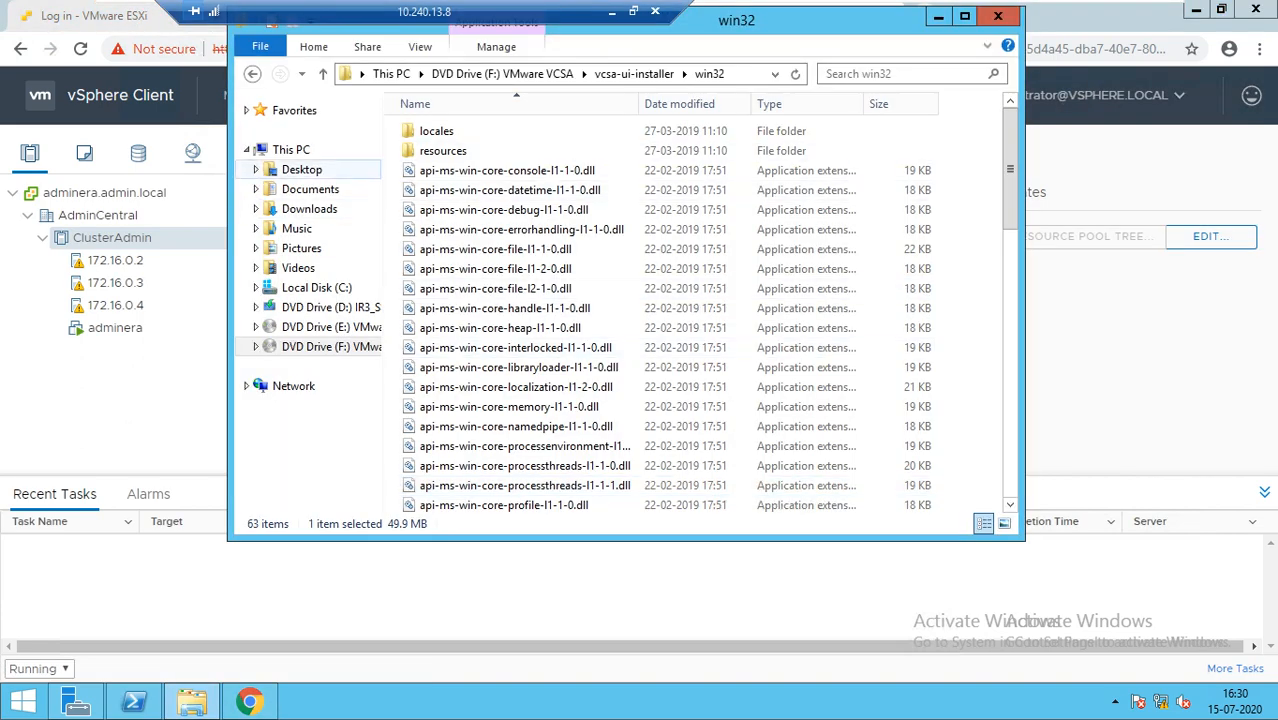
click(301, 169)
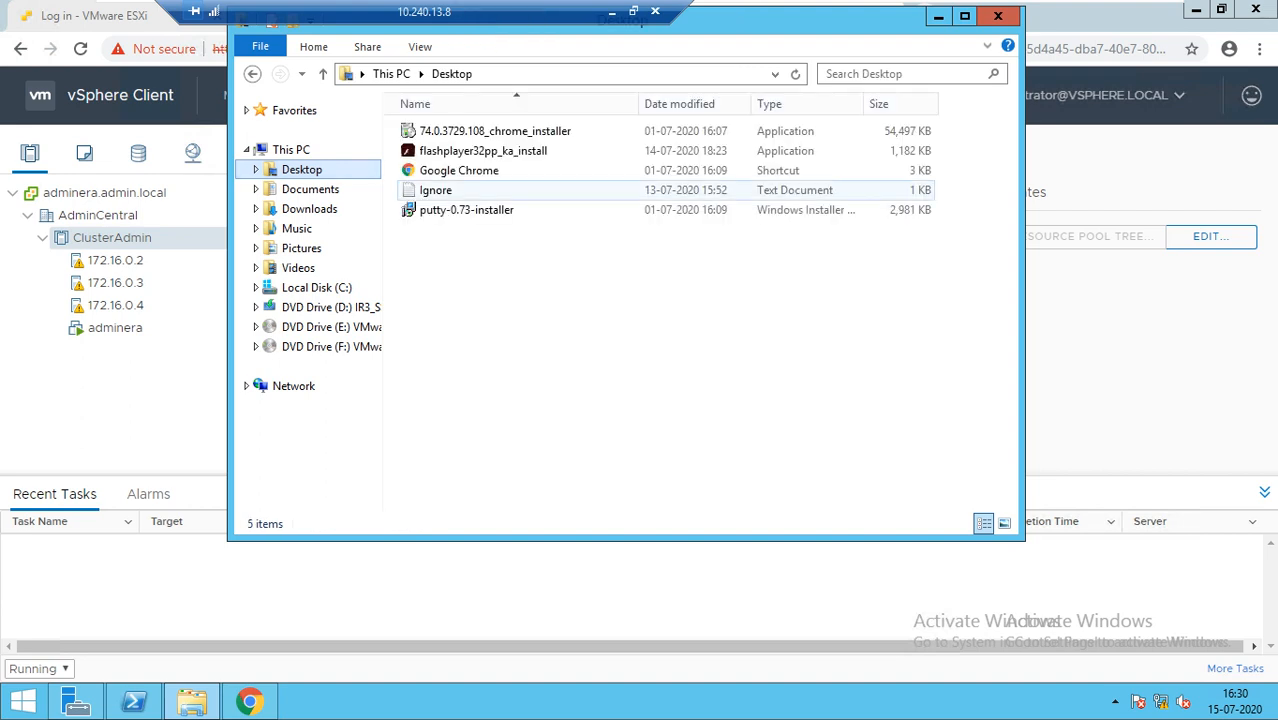
double_click(435, 190)
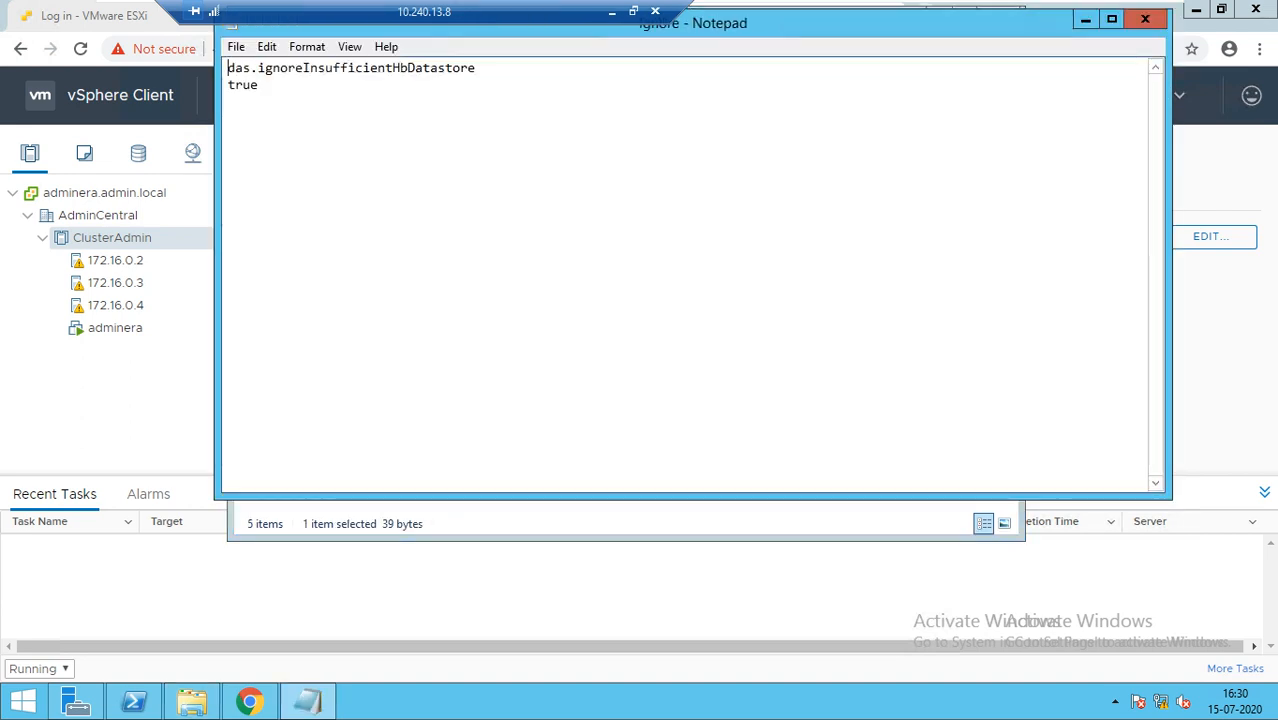
drag(812, 31, 805, 265)
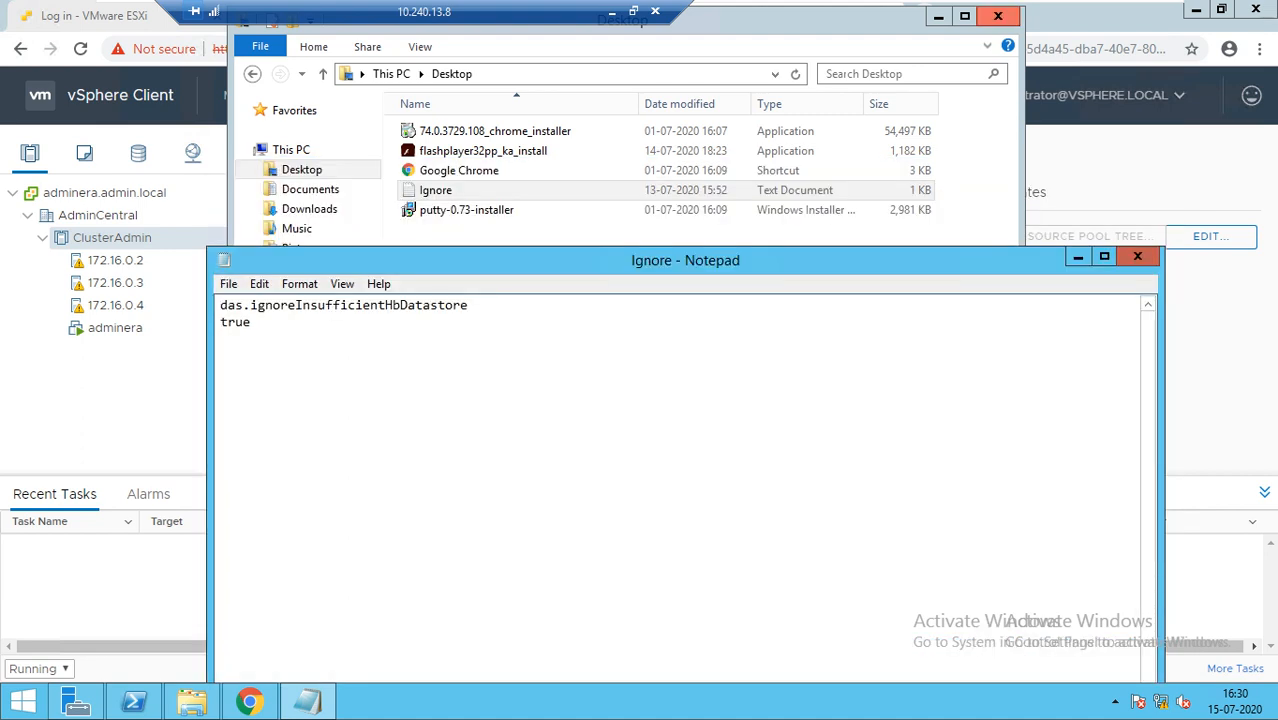
click(998, 16)
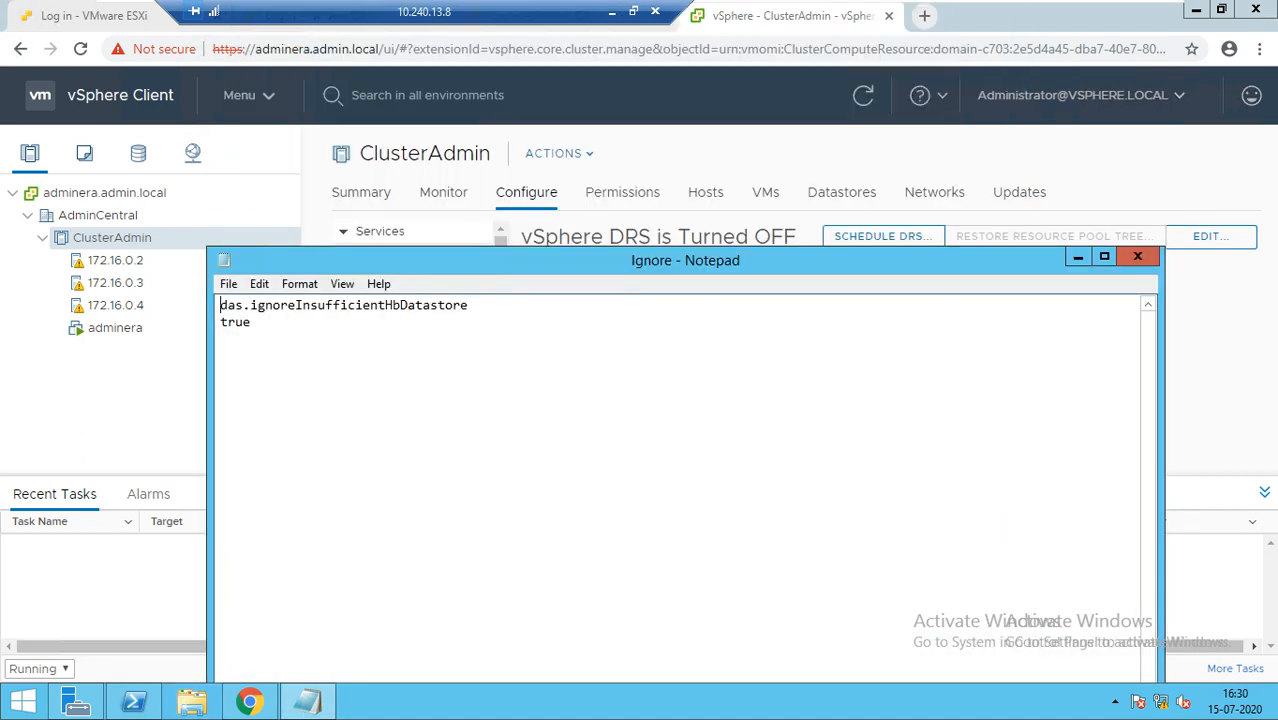
drag(842, 260, 802, 331)
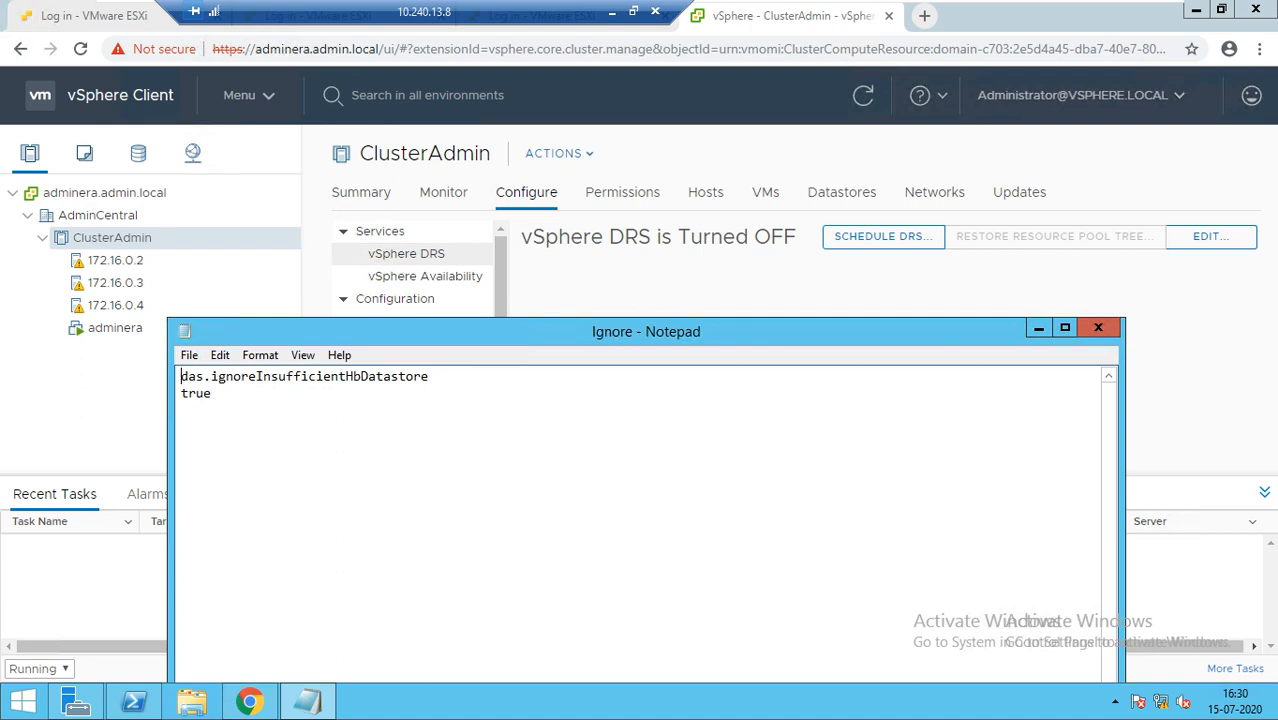
click(425, 276)
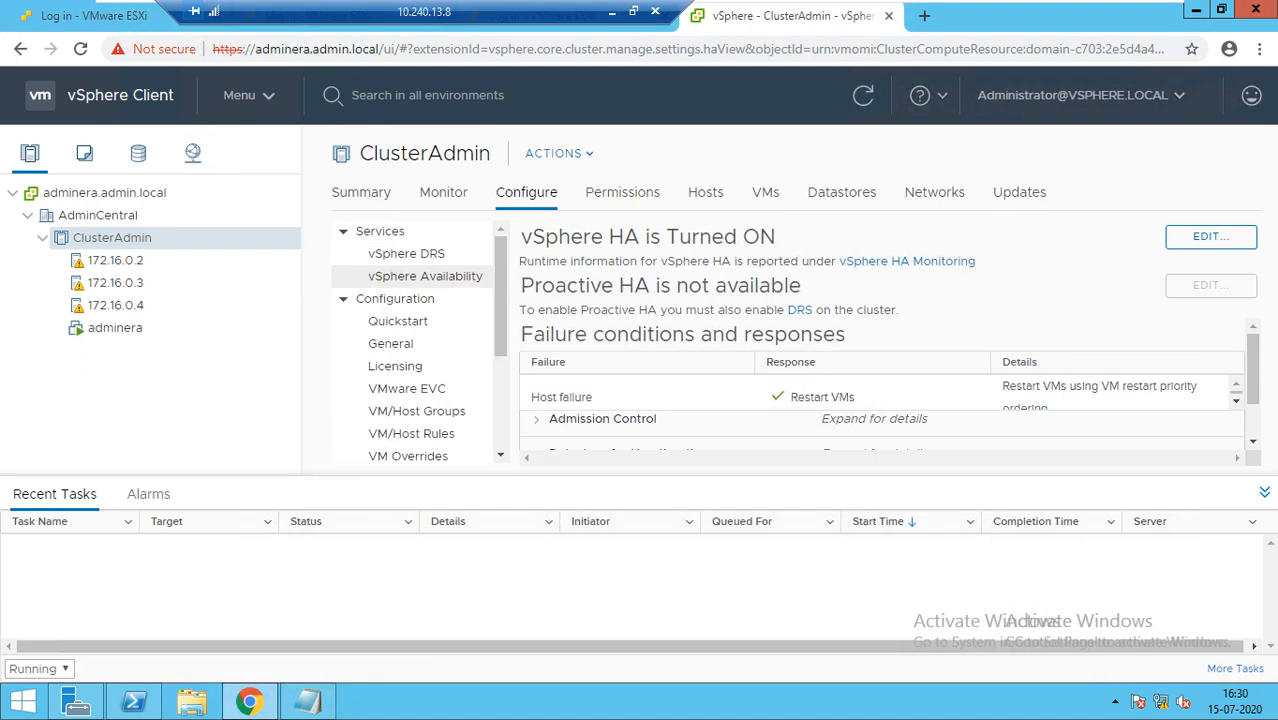
Edit vSphere HA and add a new row under Advanced Options
click(1210, 236)
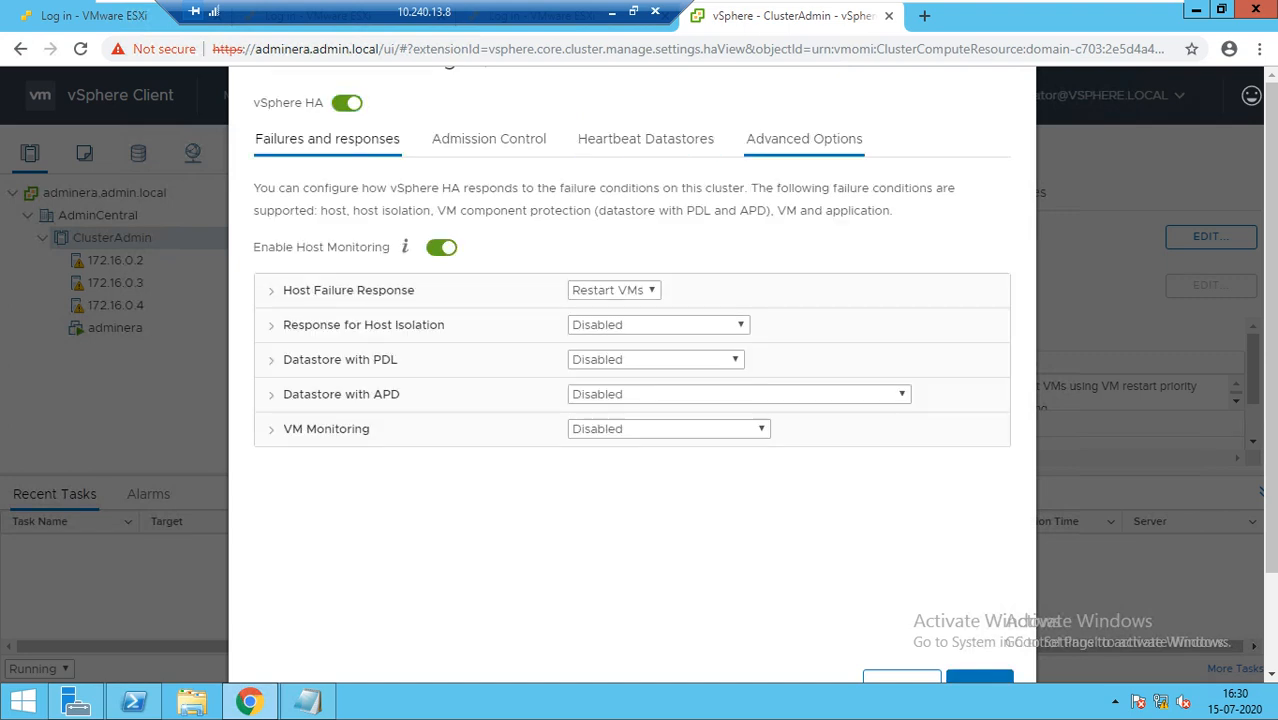
click(804, 139)
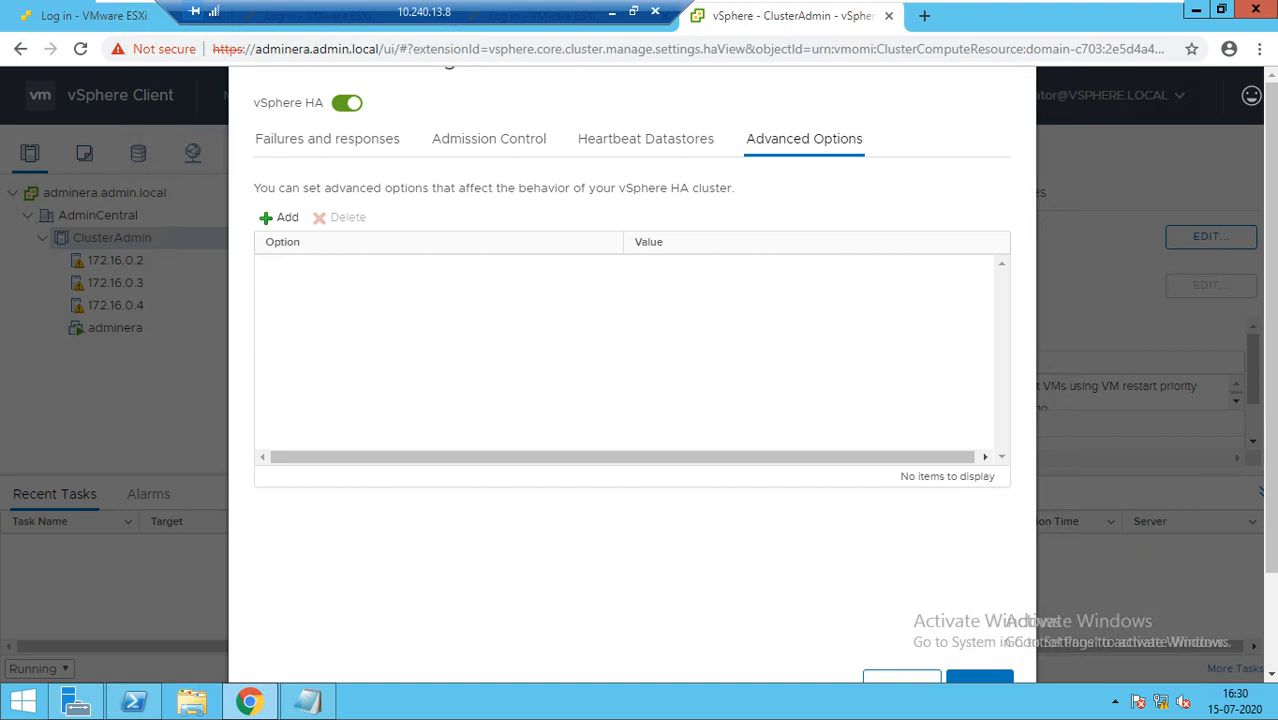
click(307, 701)
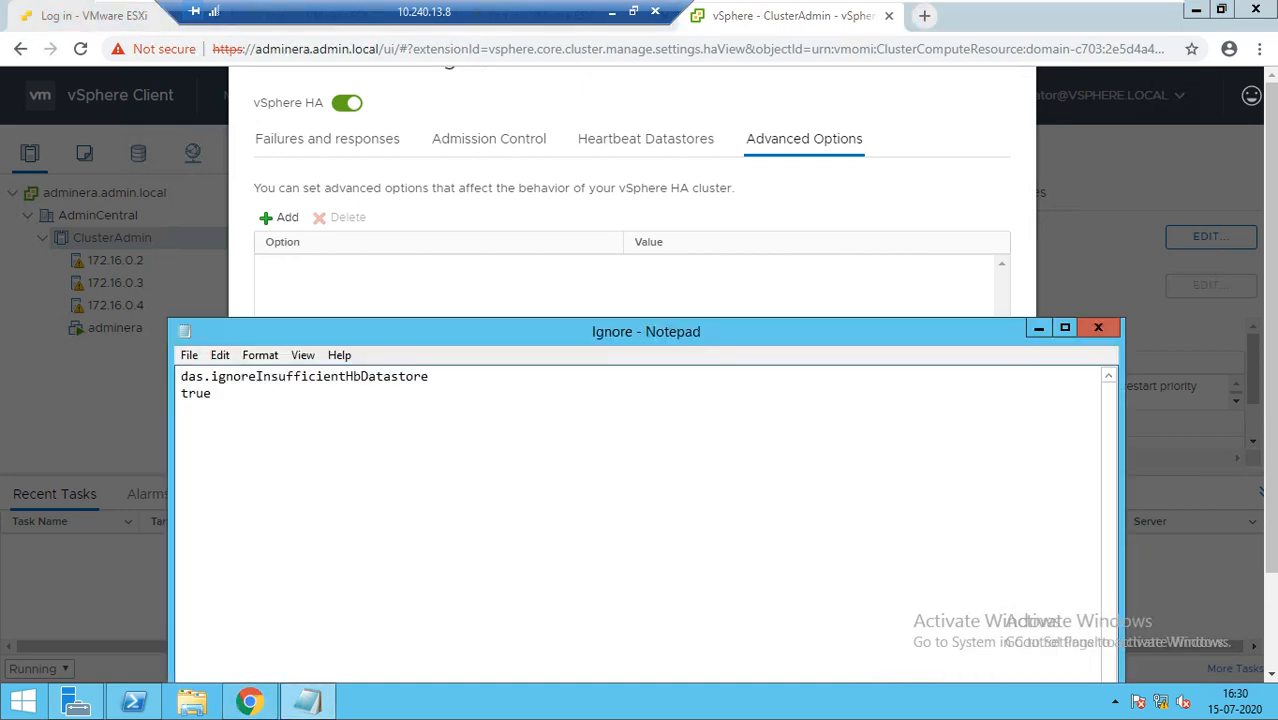
drag(545, 335, 802, 360)
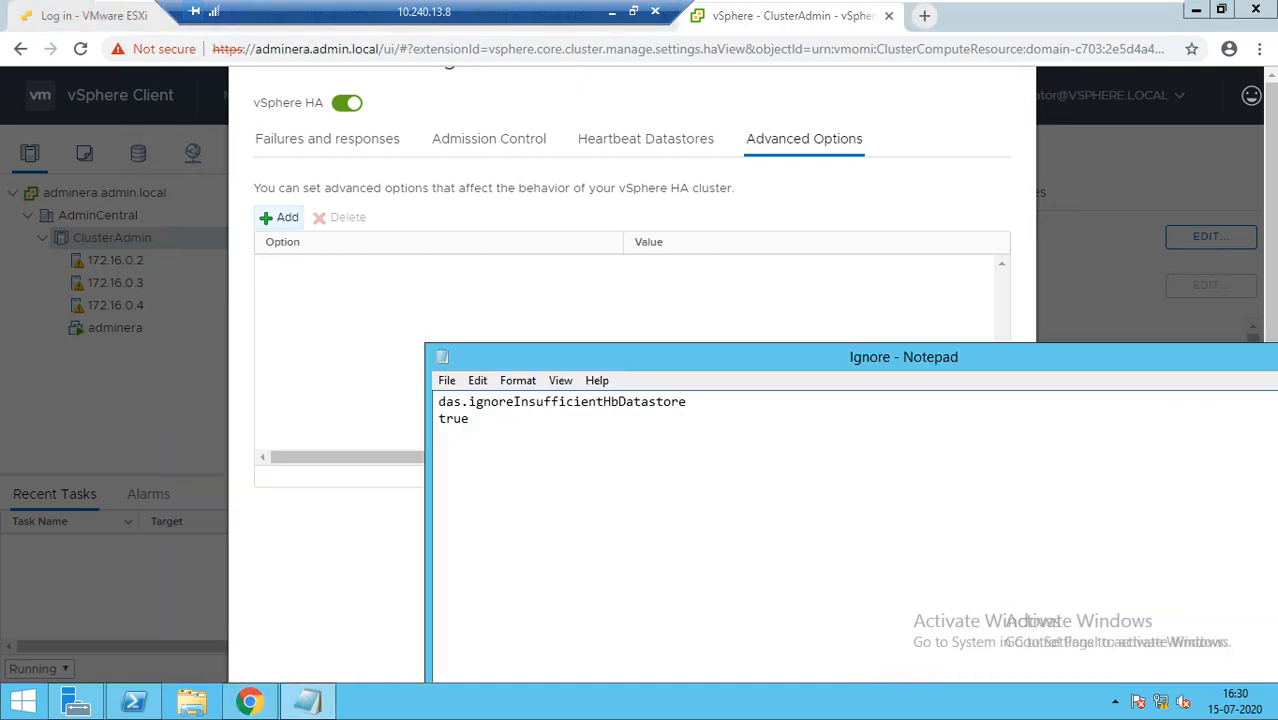
click(281, 217)
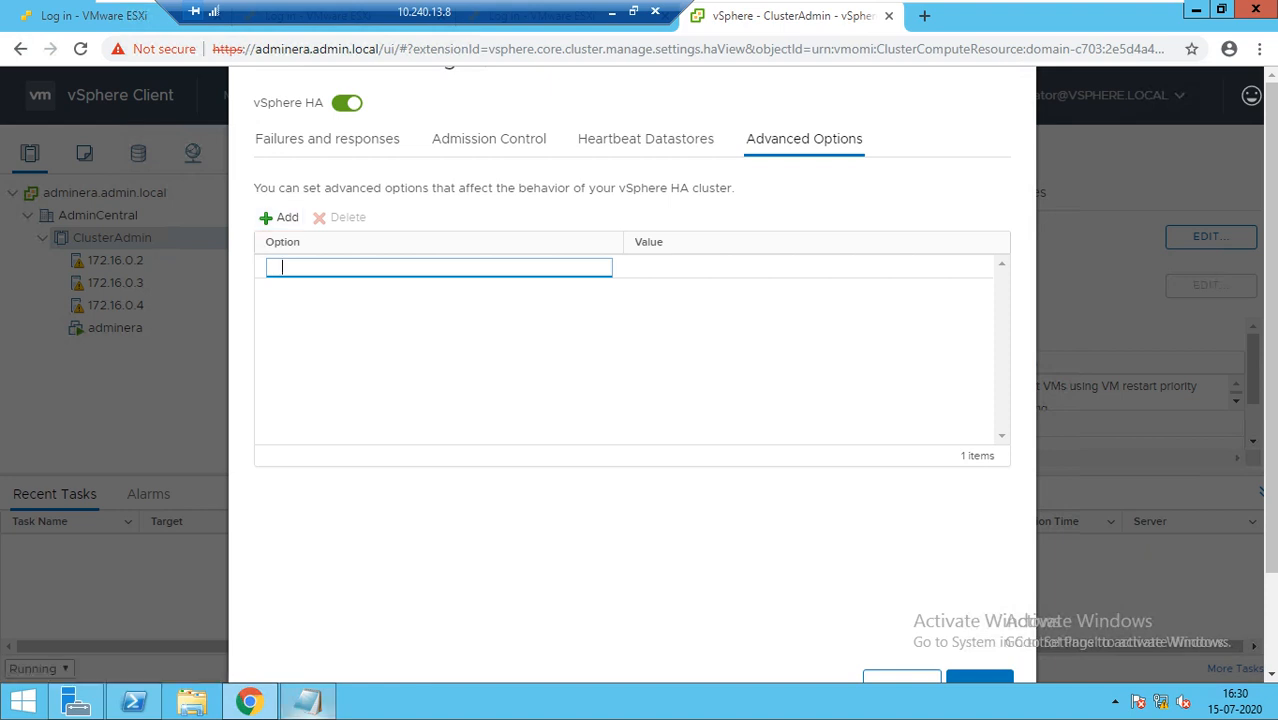
Copy the option name from the Ignore note and paste it into the new row
click(308, 703)
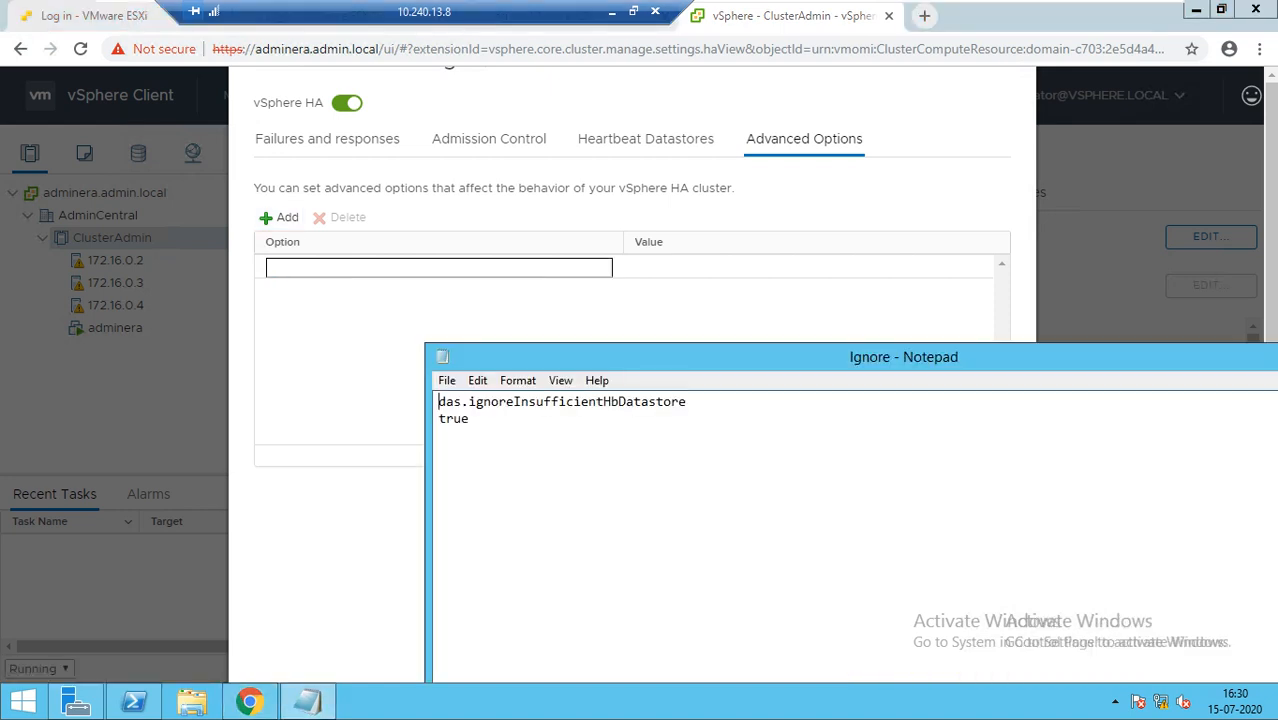
drag(687, 402, 438, 402)
click(438, 419)
click(438, 268)
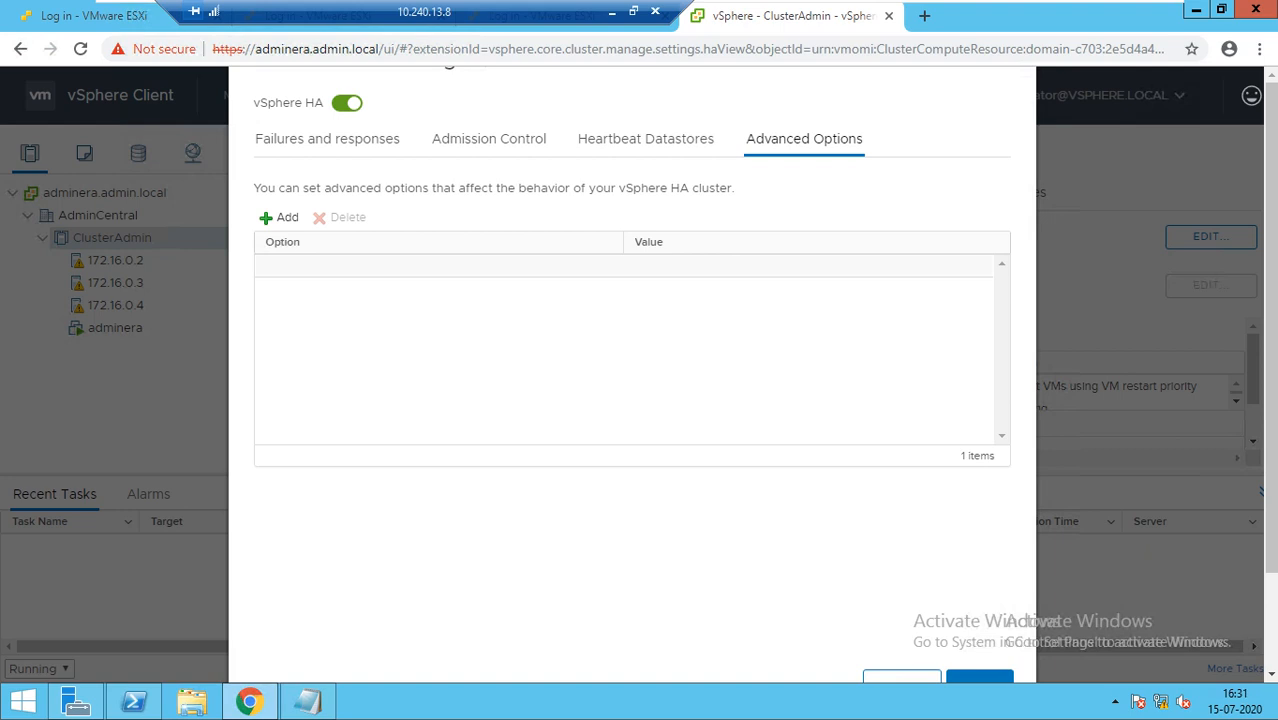
click(438, 267)
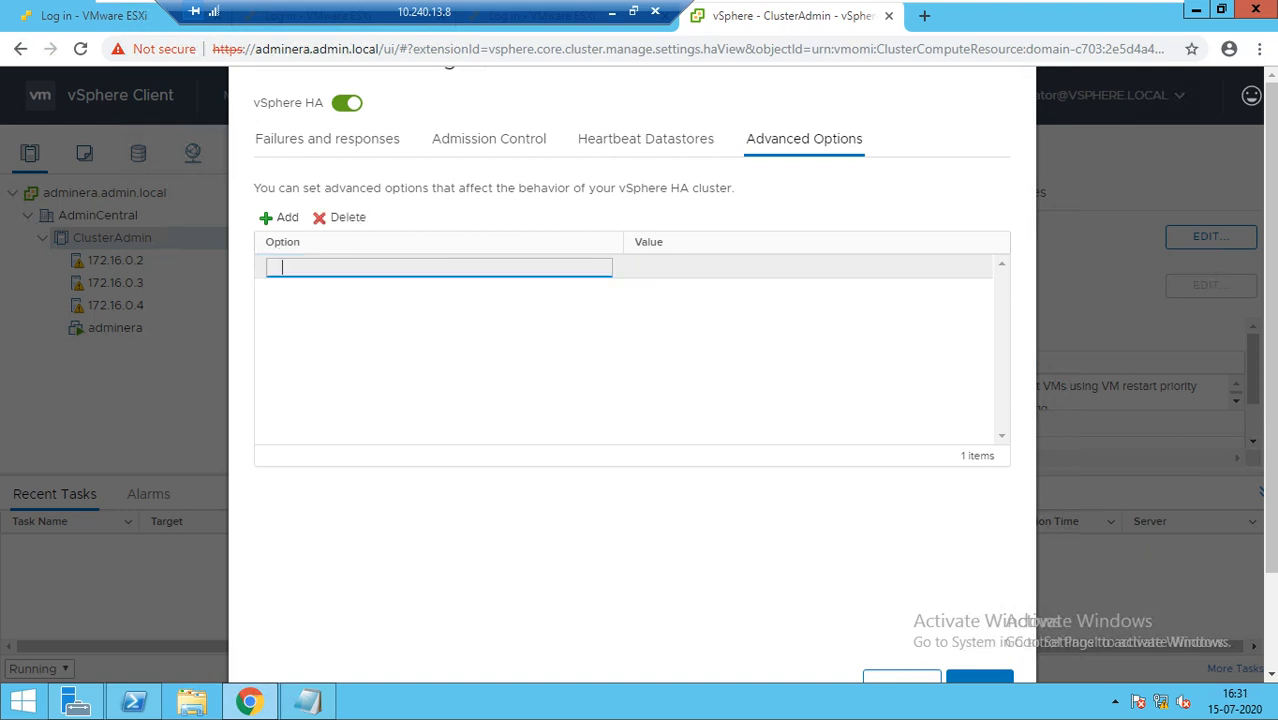
text(d Server DS120 / QTFCR292900E7	4:03 PM  37 KB)
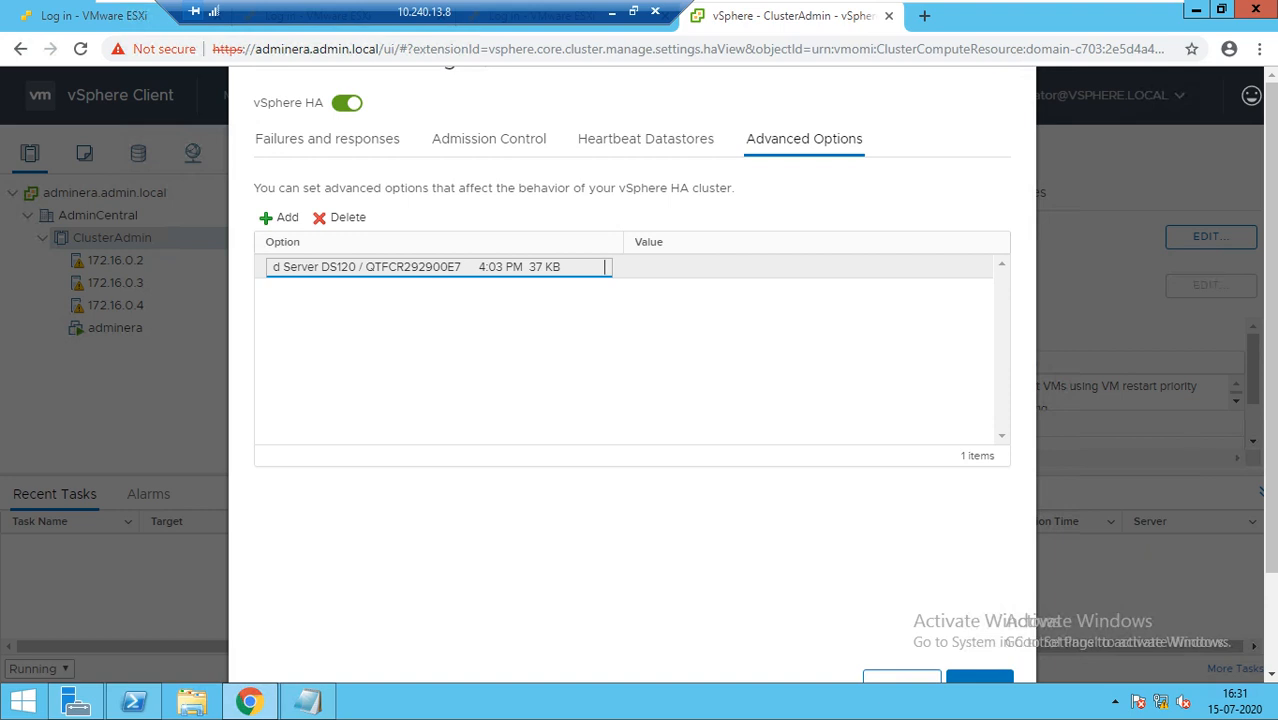
Recopy das.IgnoreInsufficientHbDatastore from the note and replace the wrongly pasted option name
click(307, 702)
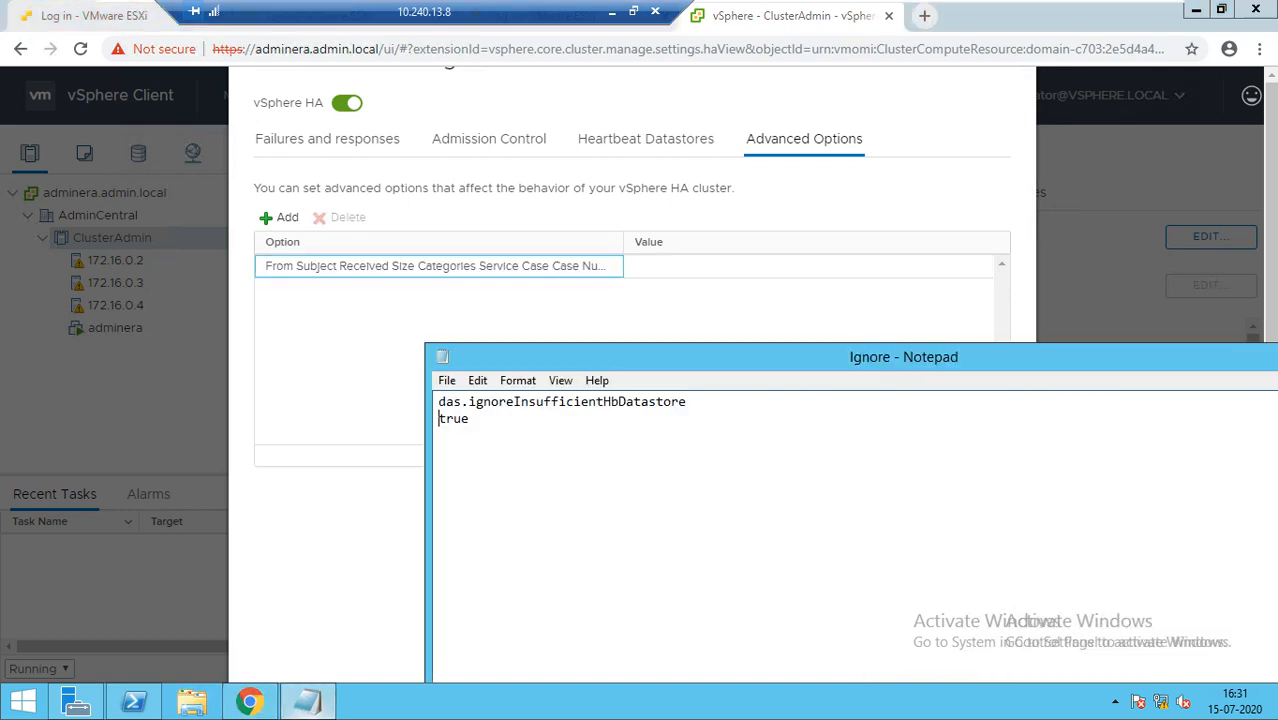
drag(686, 401, 438, 401)
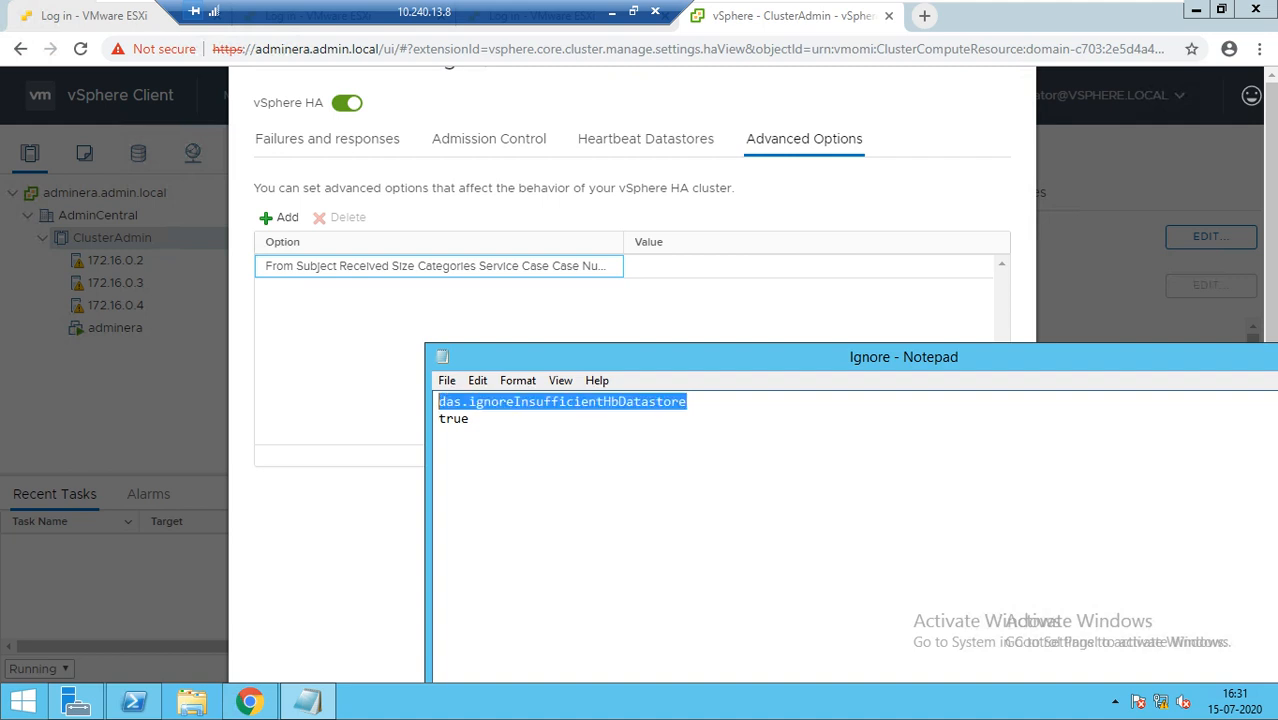
right_click(452, 397)
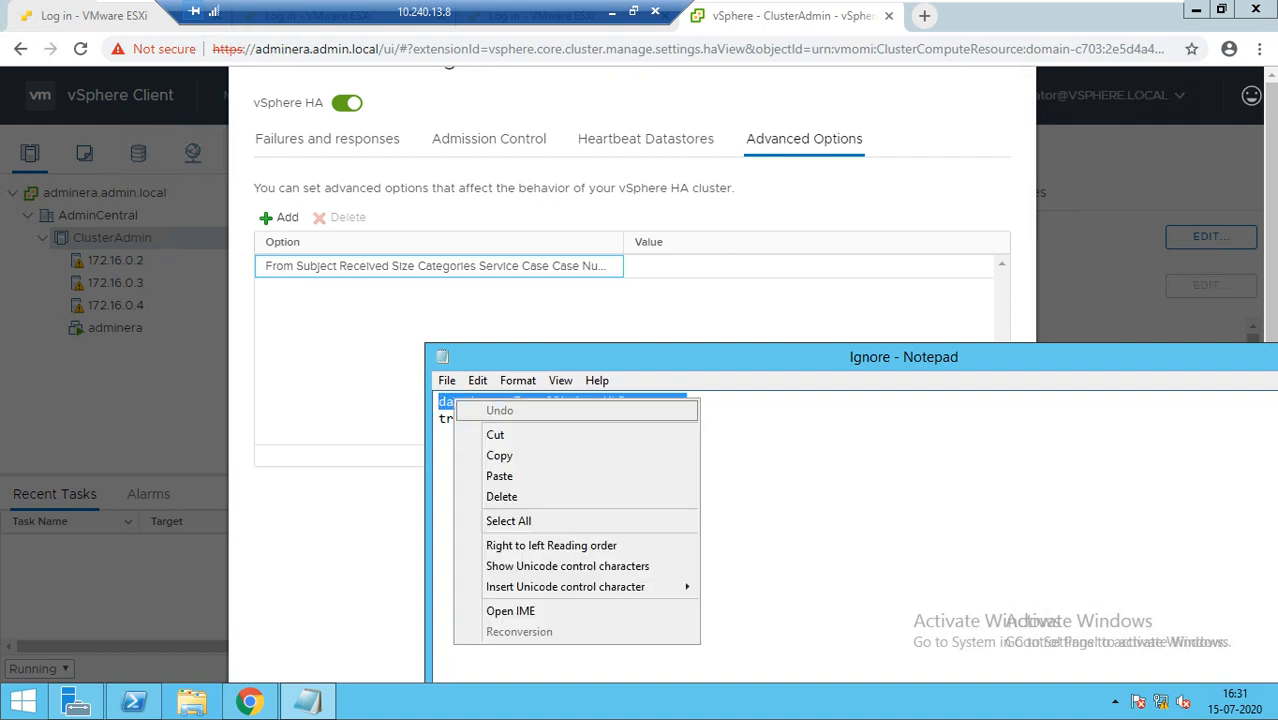
click(499, 455)
key(alt+Tab)
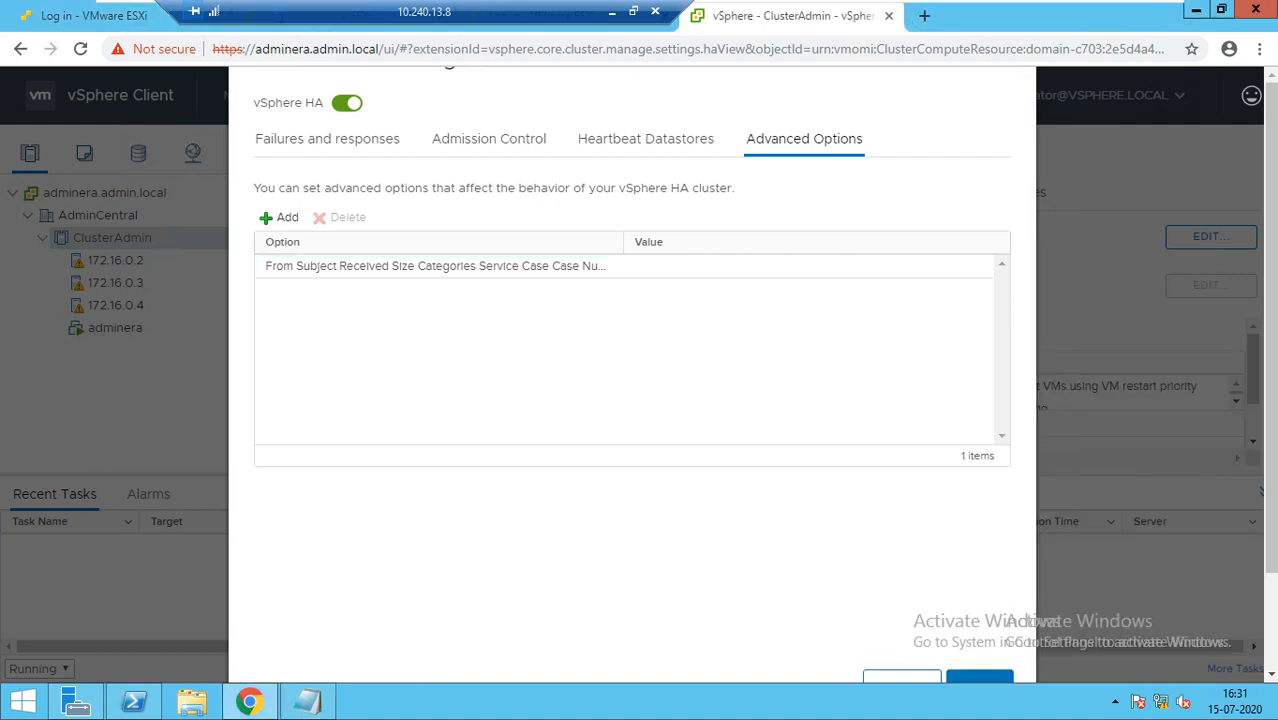
click(604, 267)
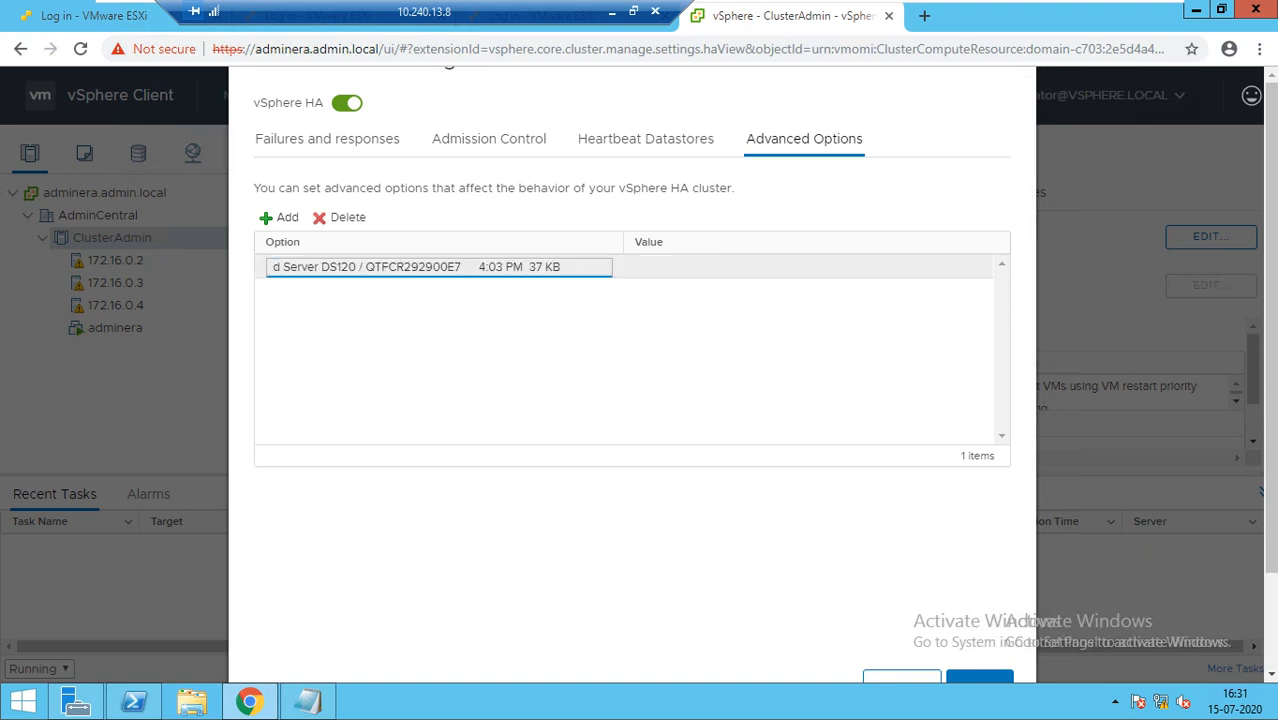
key(ctrl+a)
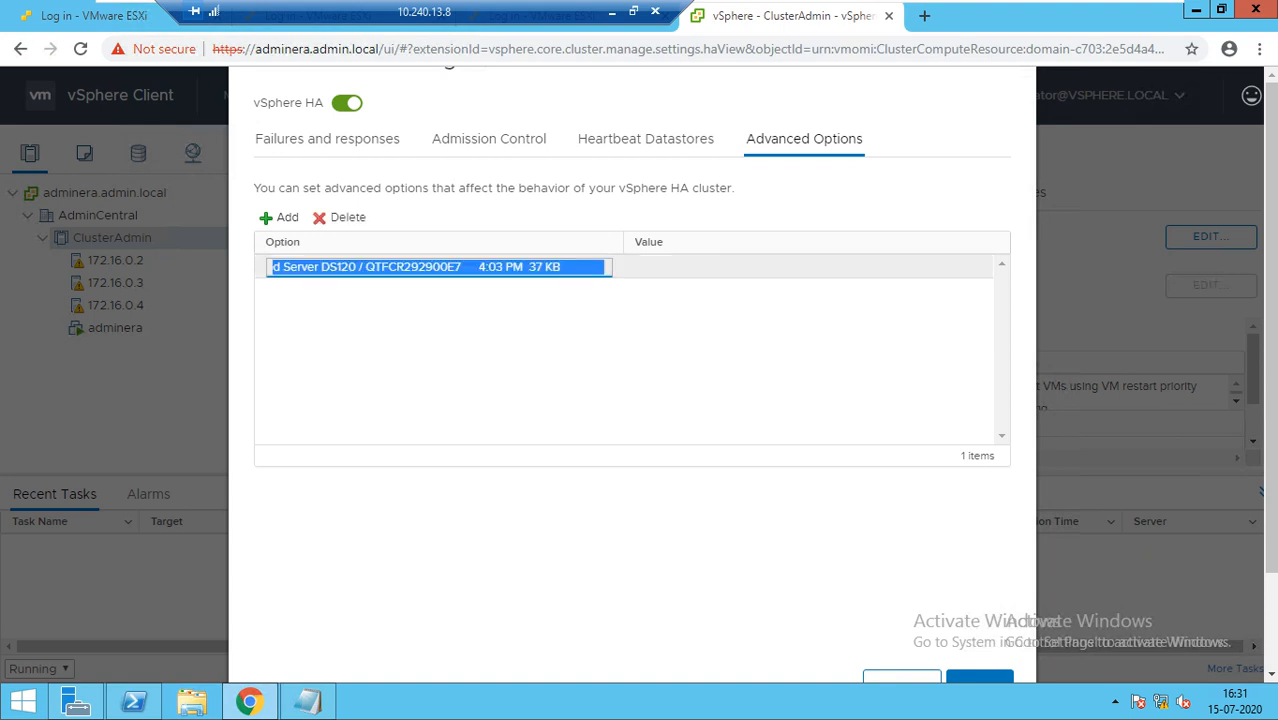
key(ctrl+v)
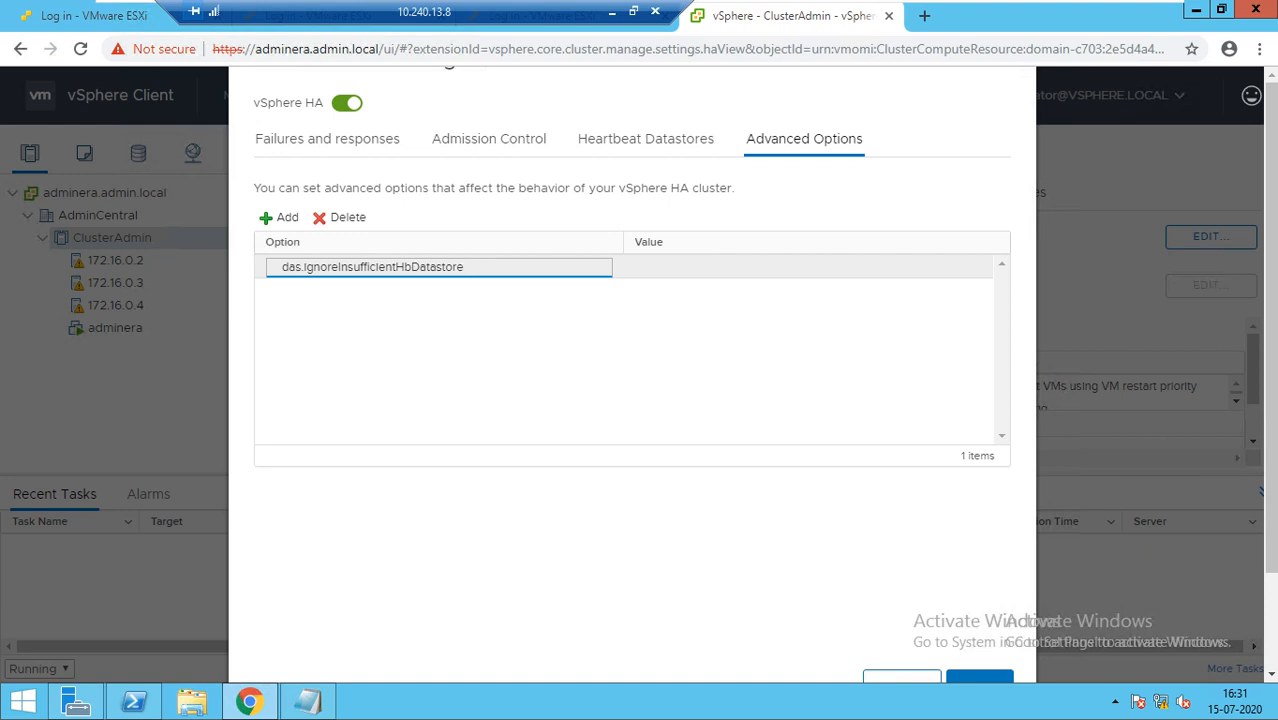
Give das.IgnoreInsufficientHbDatastore the value true, then go to the ClusterAdmin summary
click(282, 267)
click(808, 267)
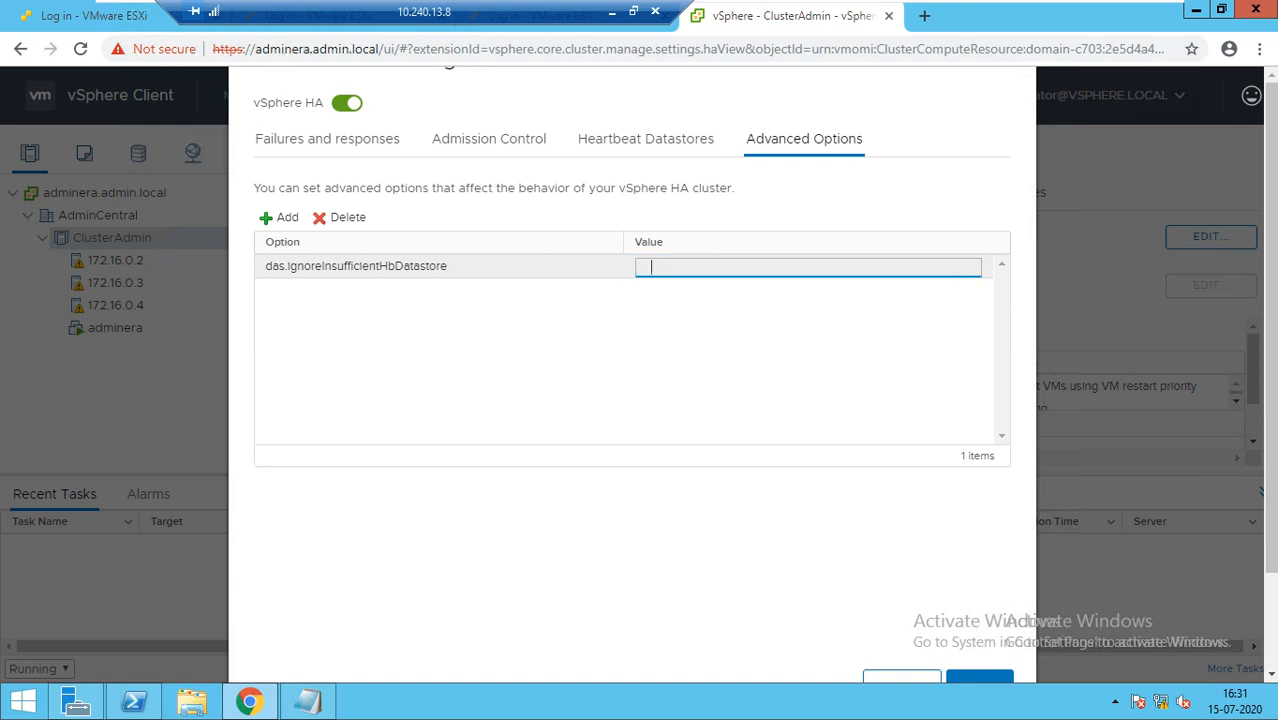
text(true)
key(Return)
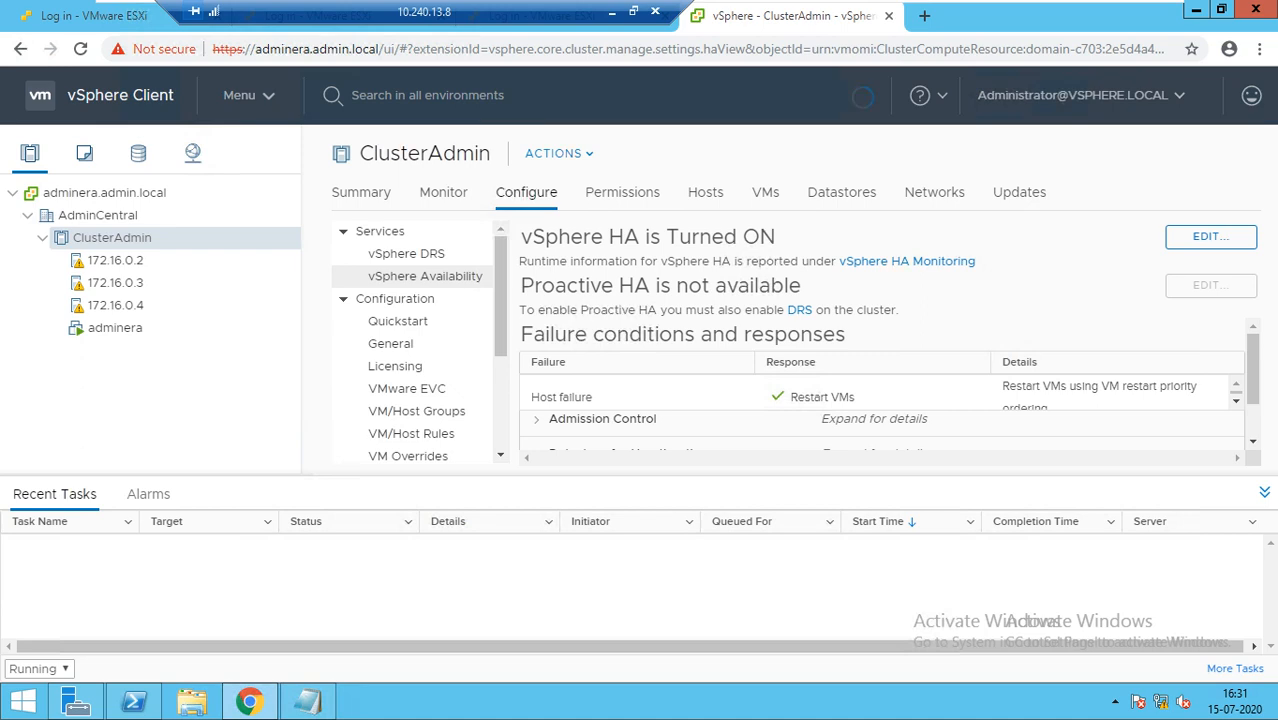
click(361, 192)
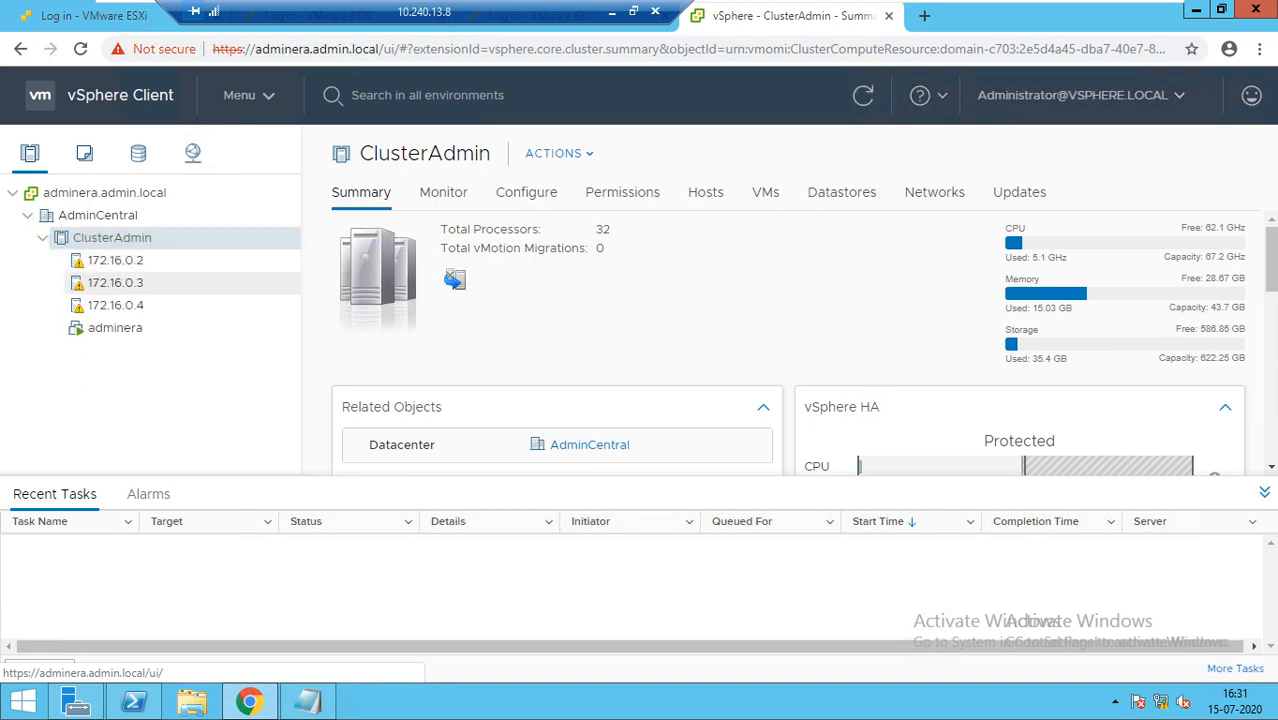
Select host 172.16.0.2, refresh its warnings, and bring up the signed-in user's menu
click(115, 260)
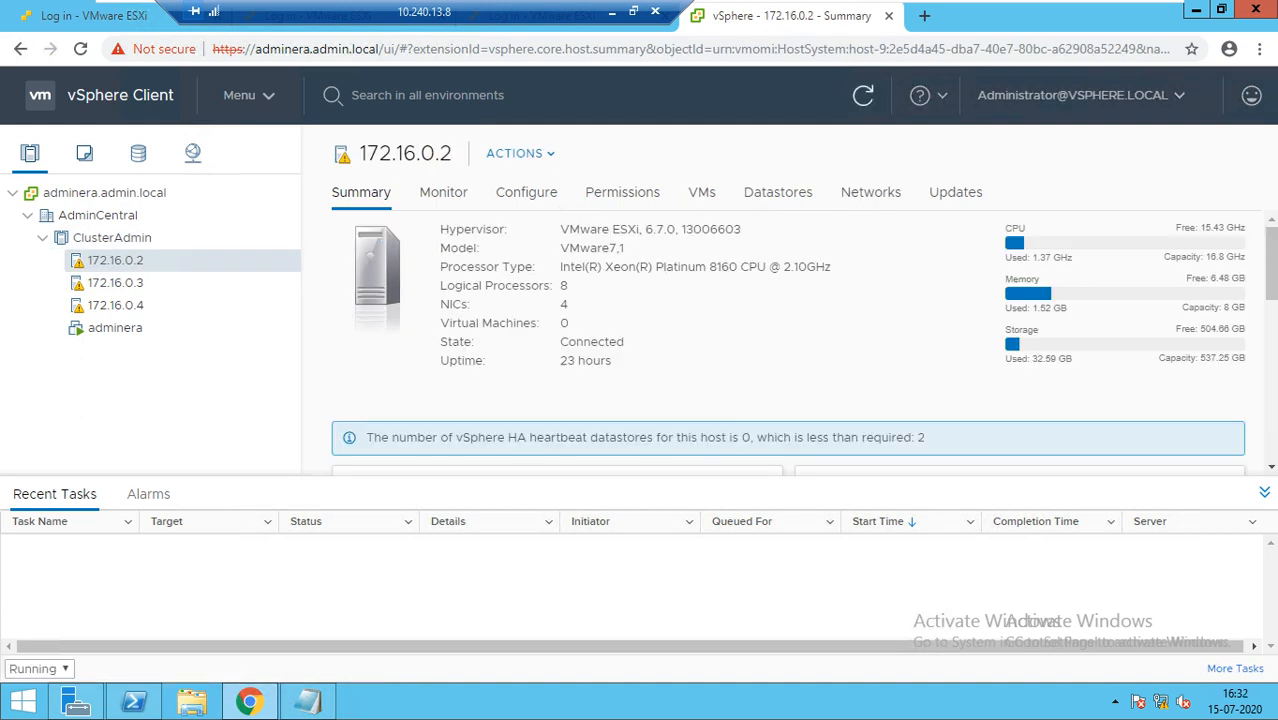
click(863, 96)
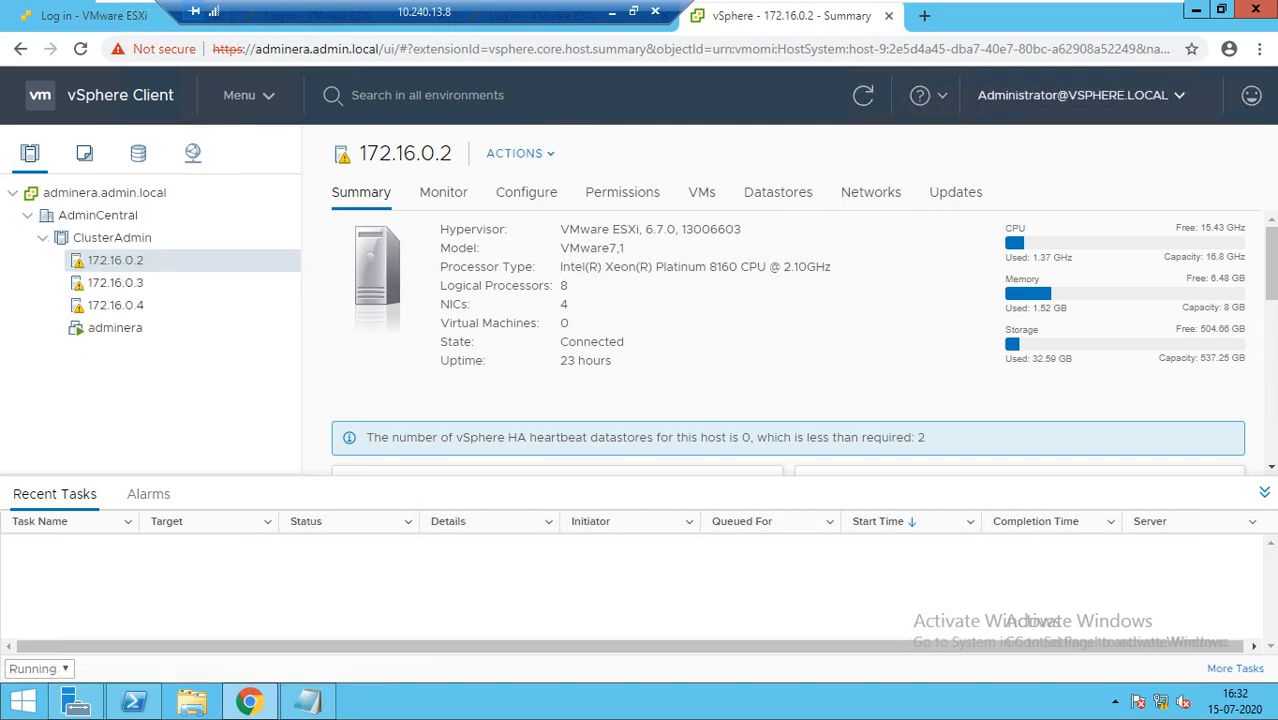
click(1073, 95)
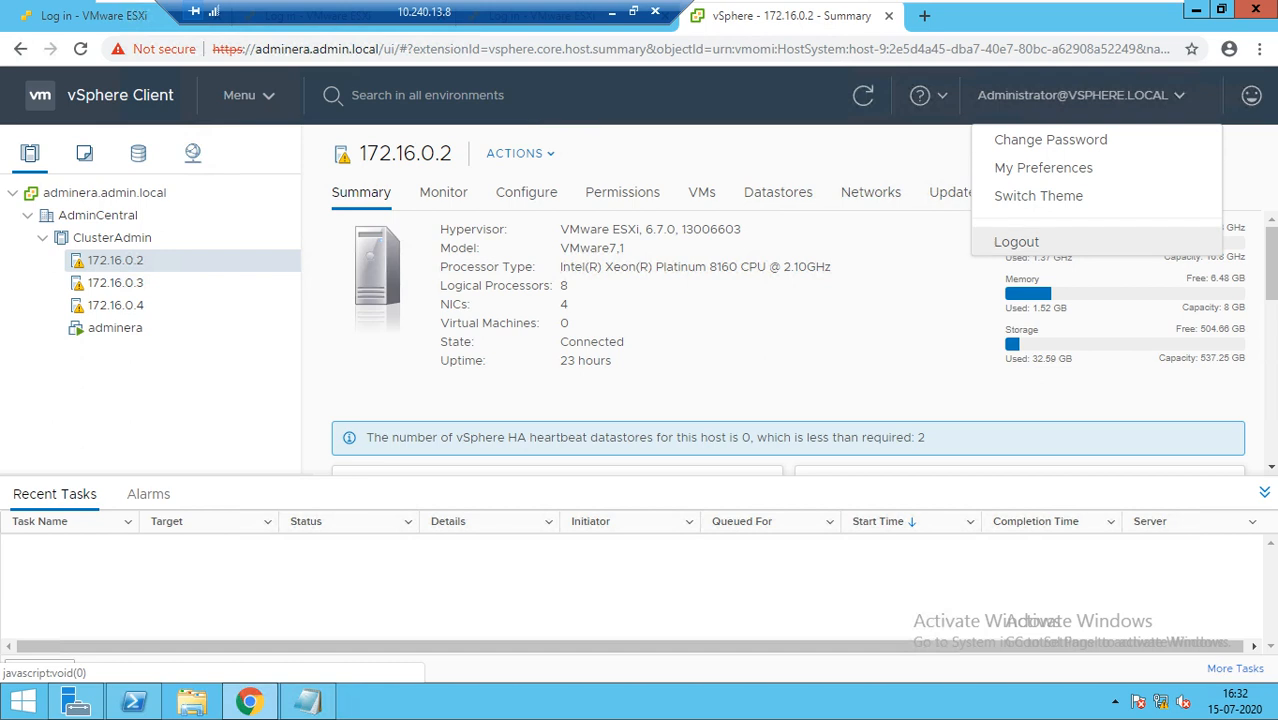
Log out and sign back in with the administrator username and the account password
click(1016, 242)
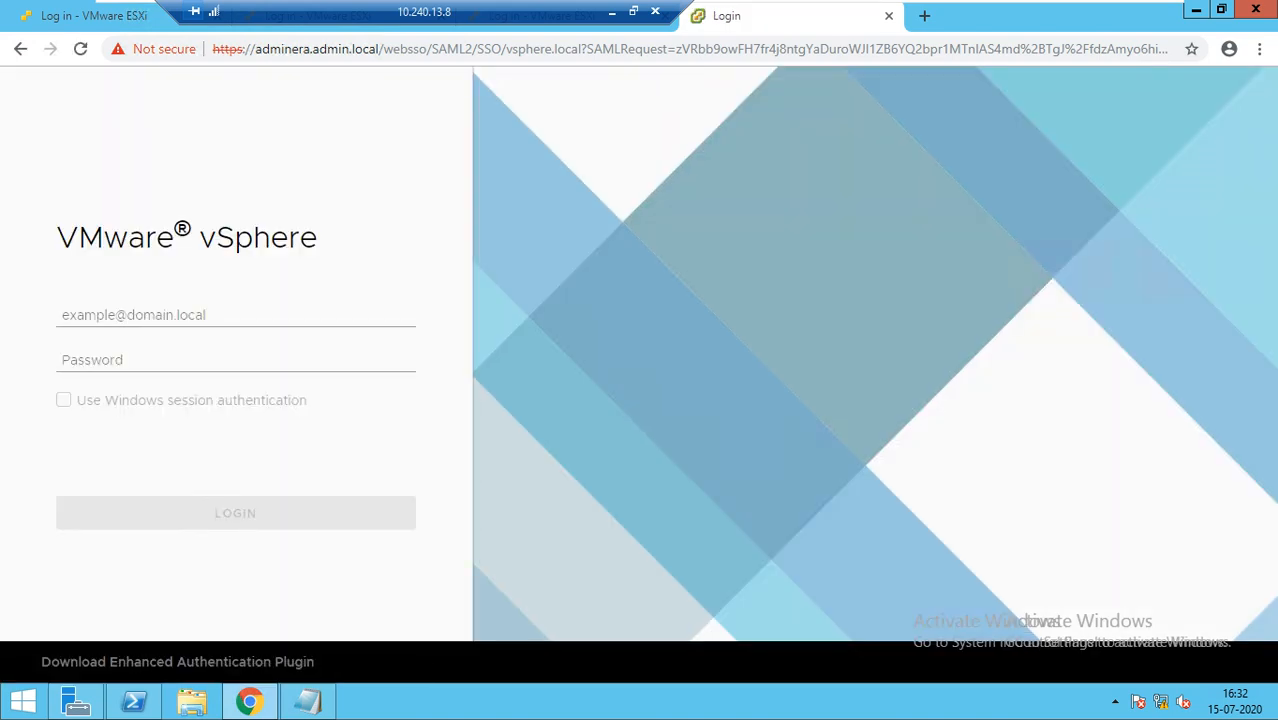
click(200, 315)
text(A)
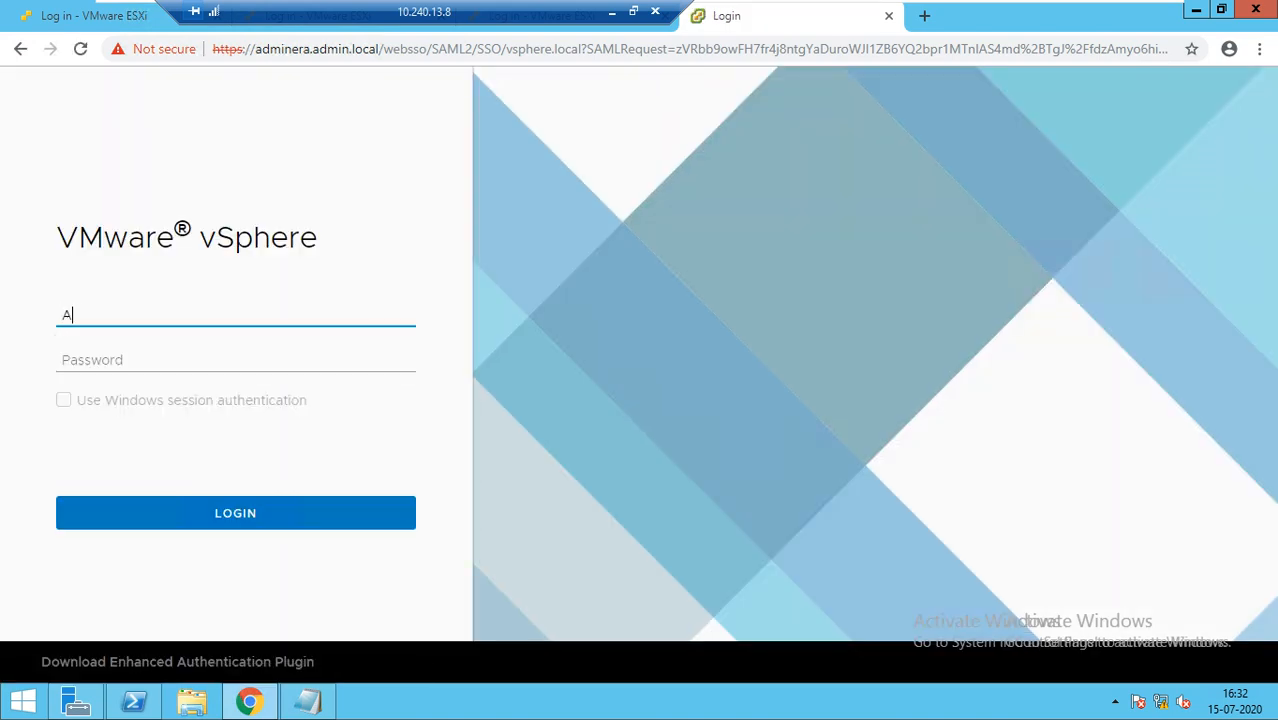
text(dministrator@)
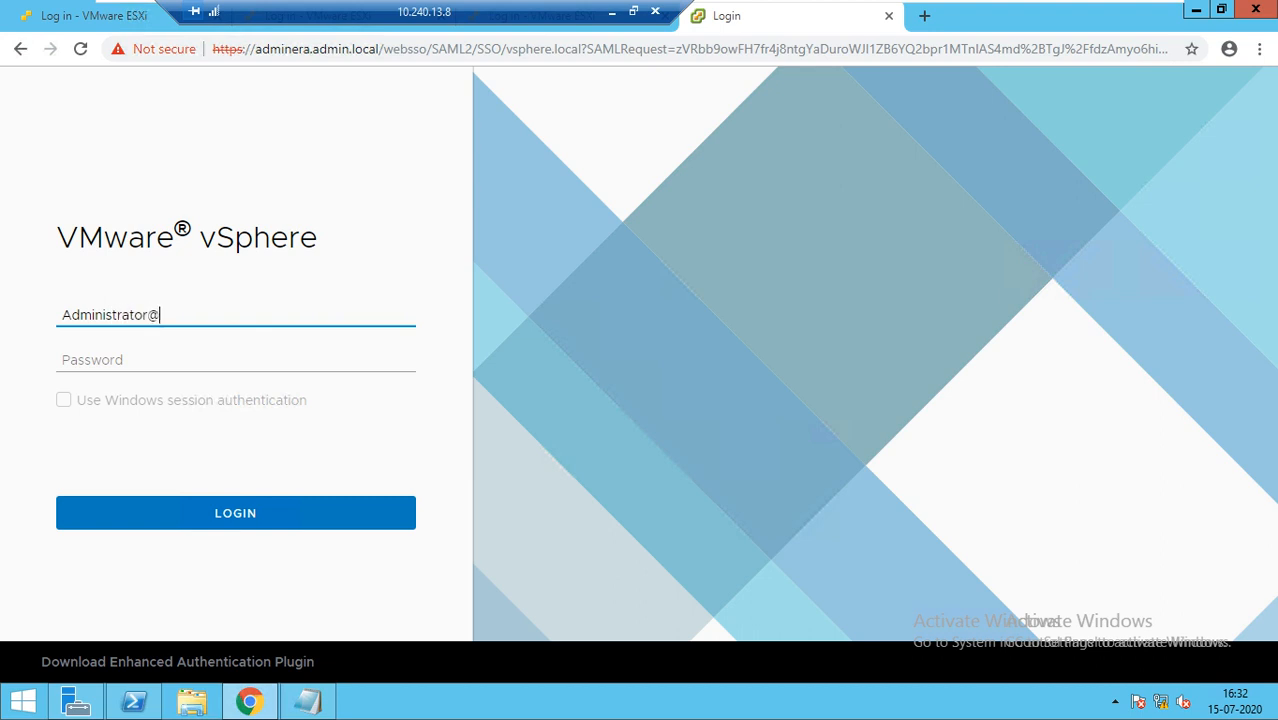
text(vsphere.local)
key(Tab)
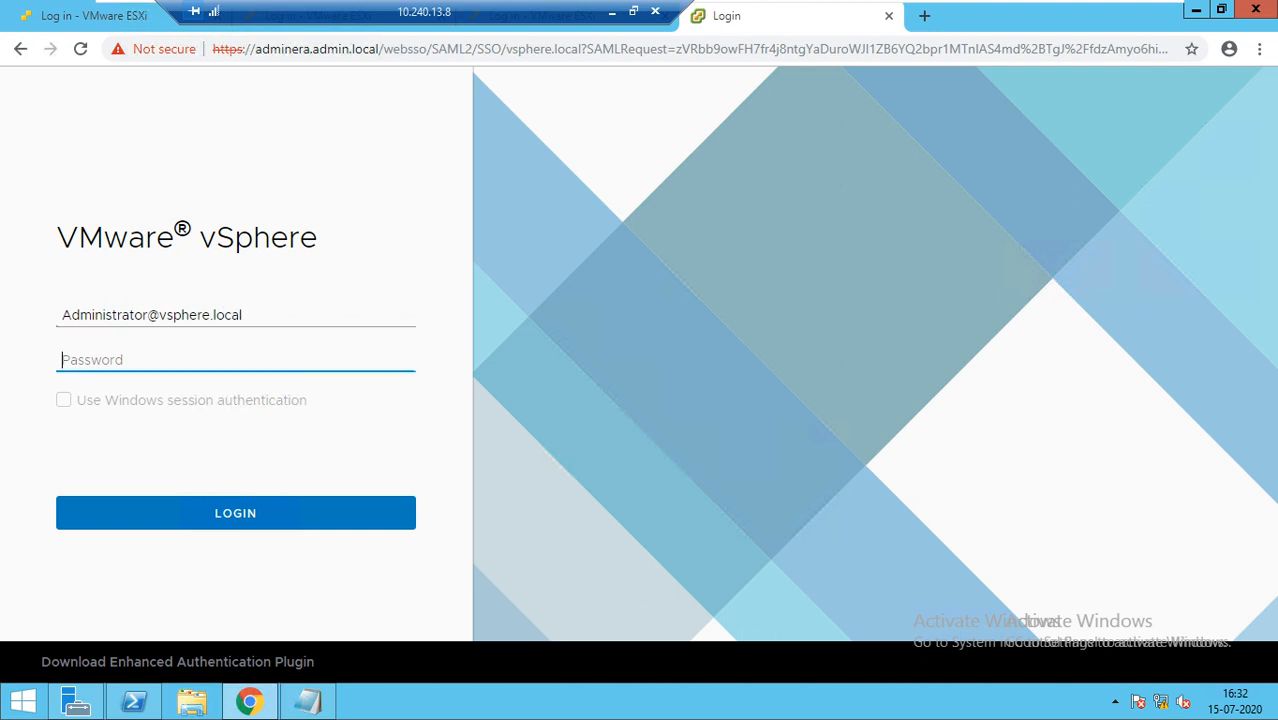
text(••••••••)
key(Return)
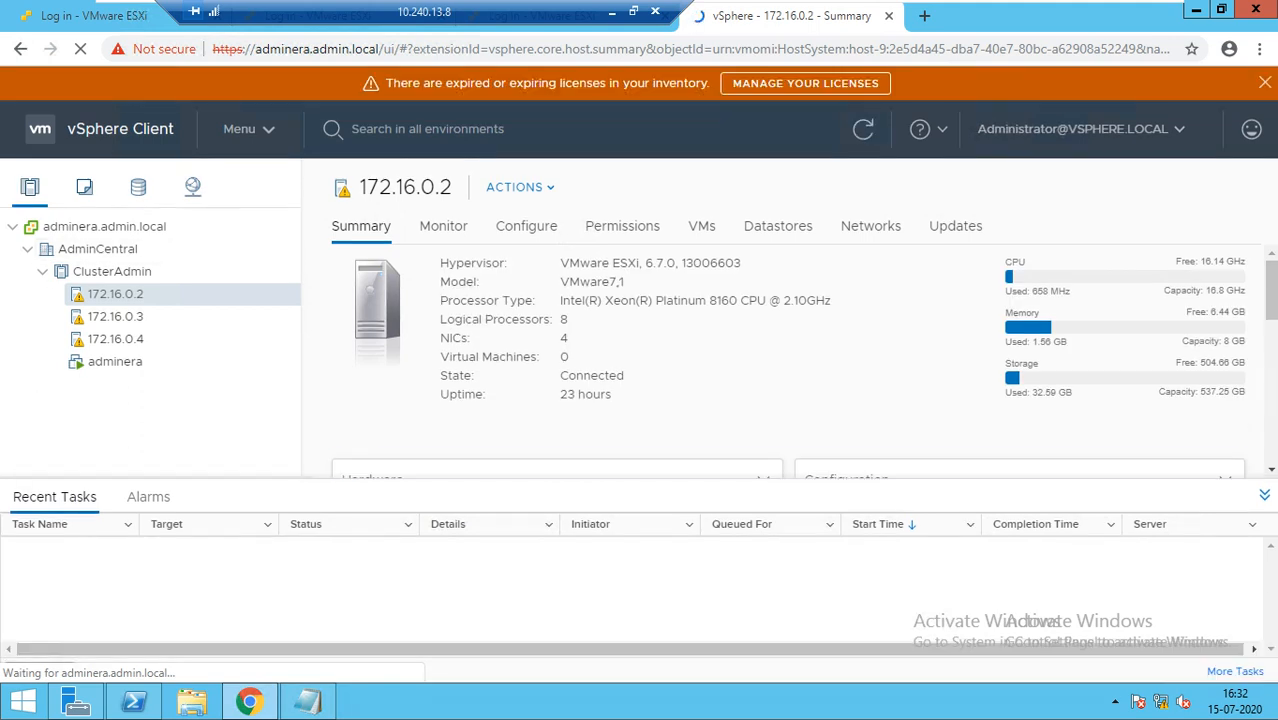
Dismiss the expired-licenses banner and start editing ClusterAdmin's vSphere HA settings
click(1265, 83)
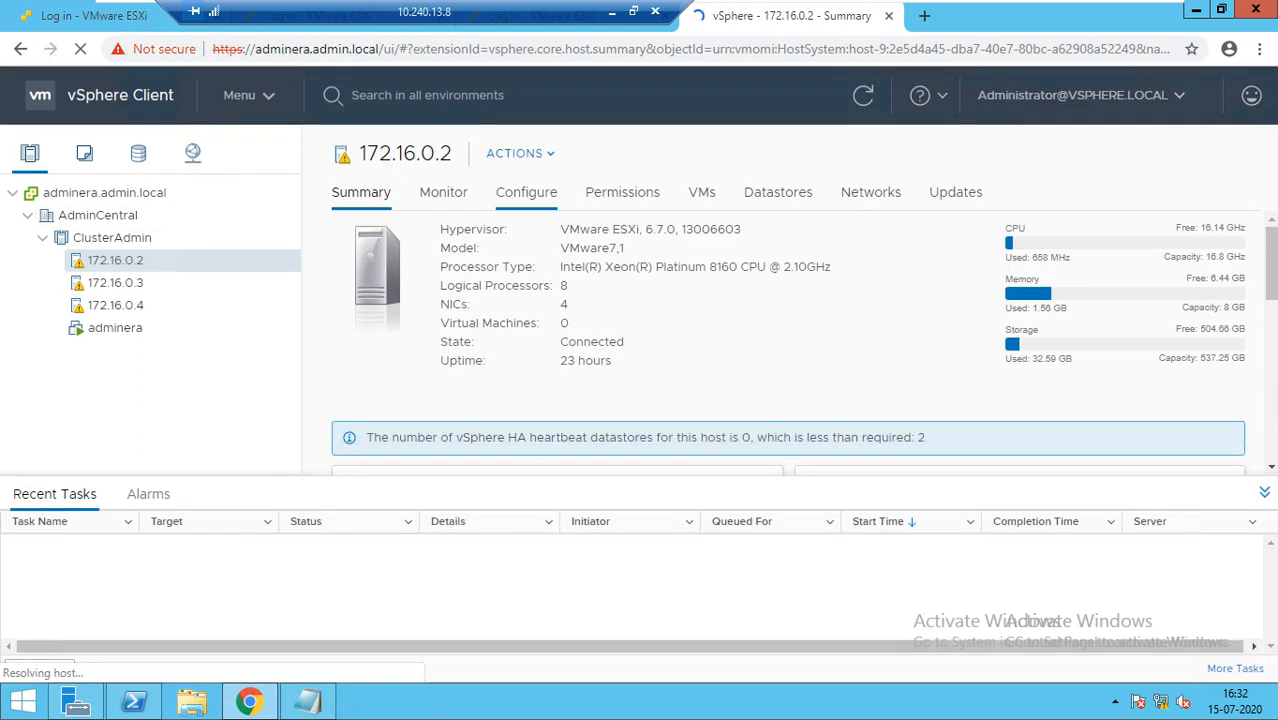
click(526, 192)
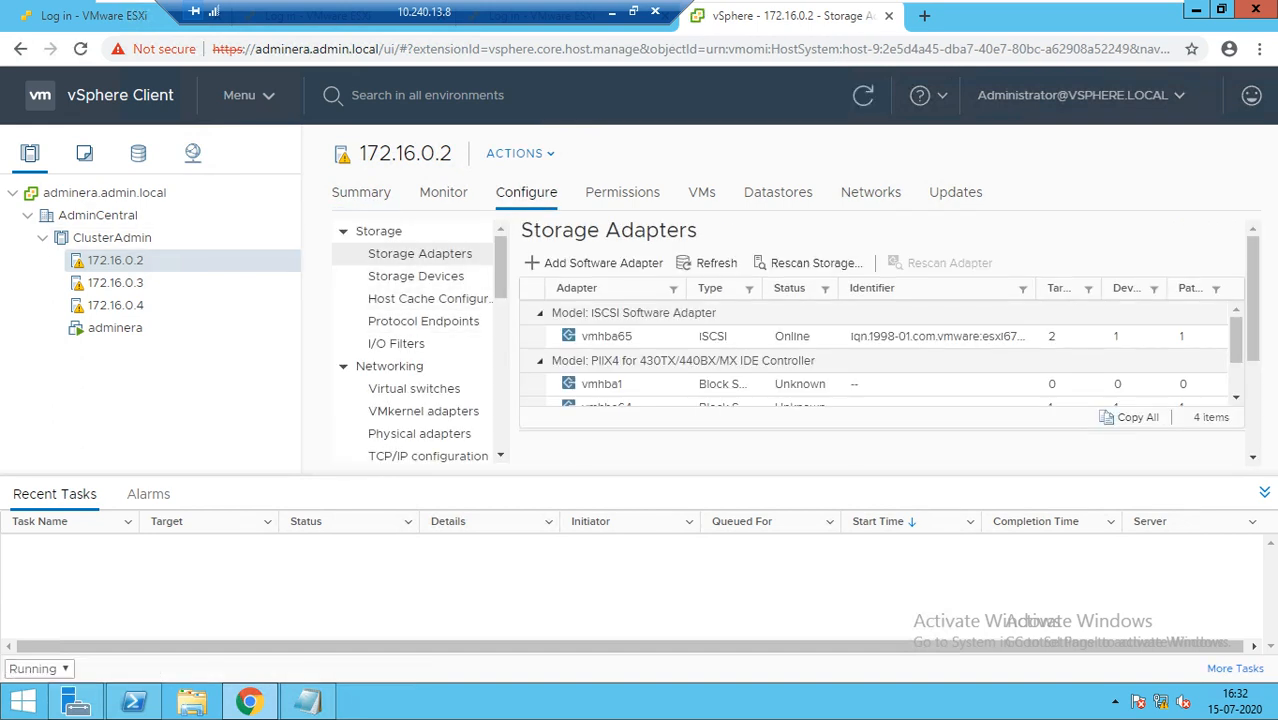
click(112, 238)
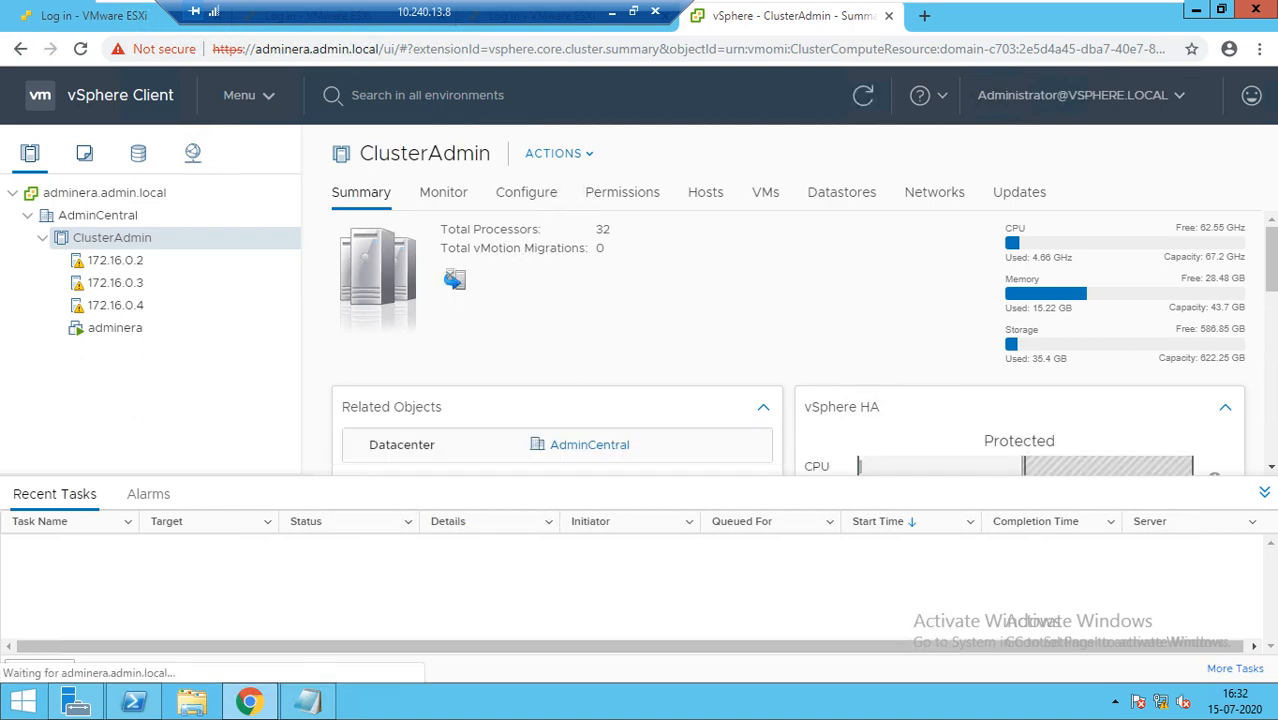
click(526, 193)
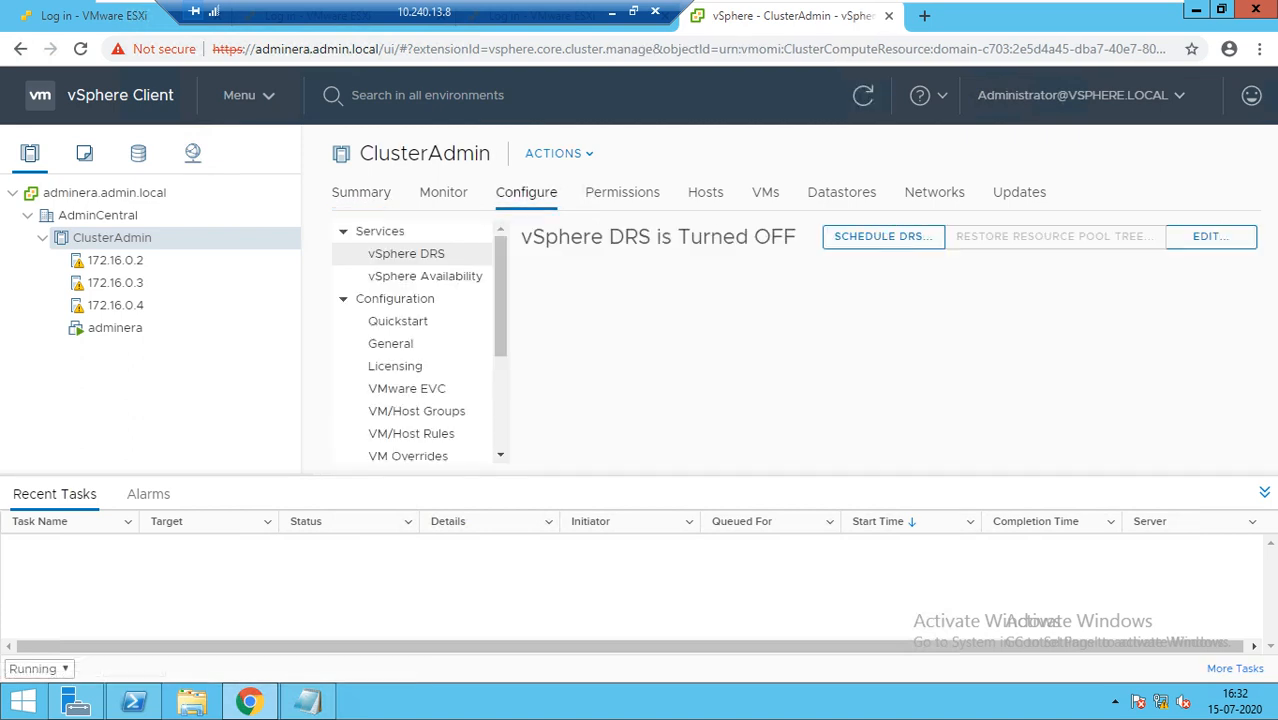
click(425, 276)
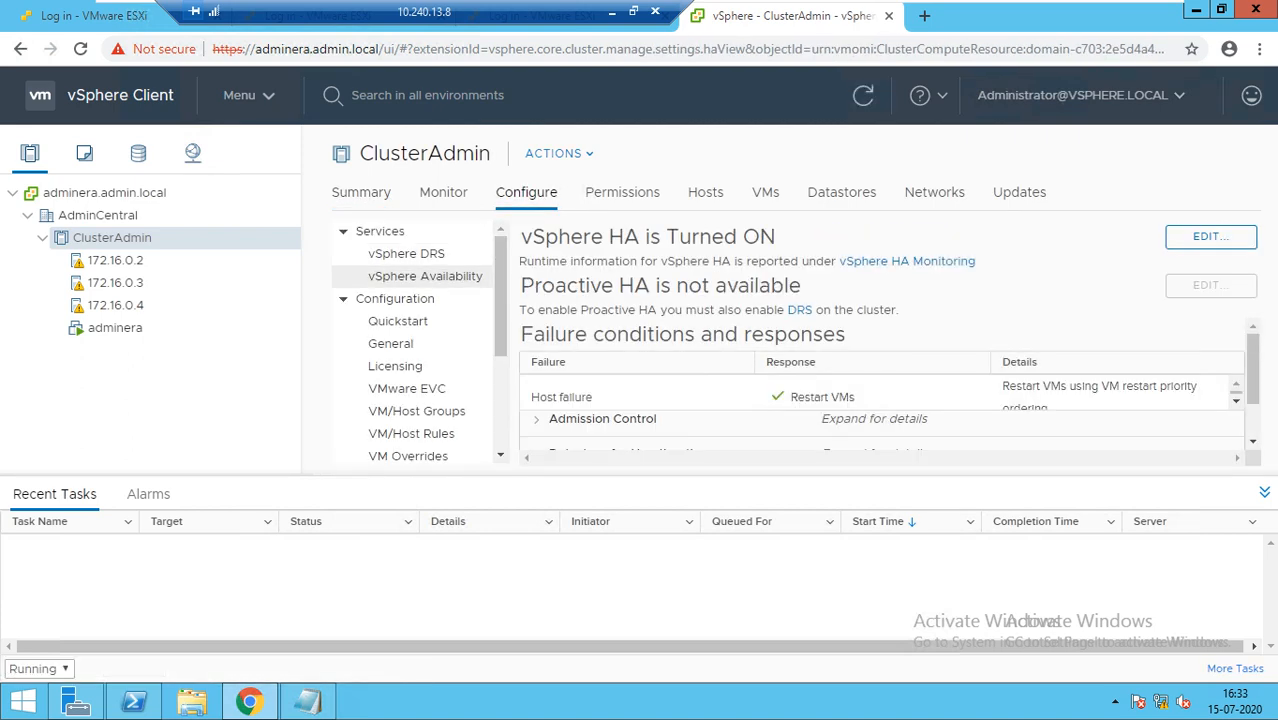
click(1210, 236)
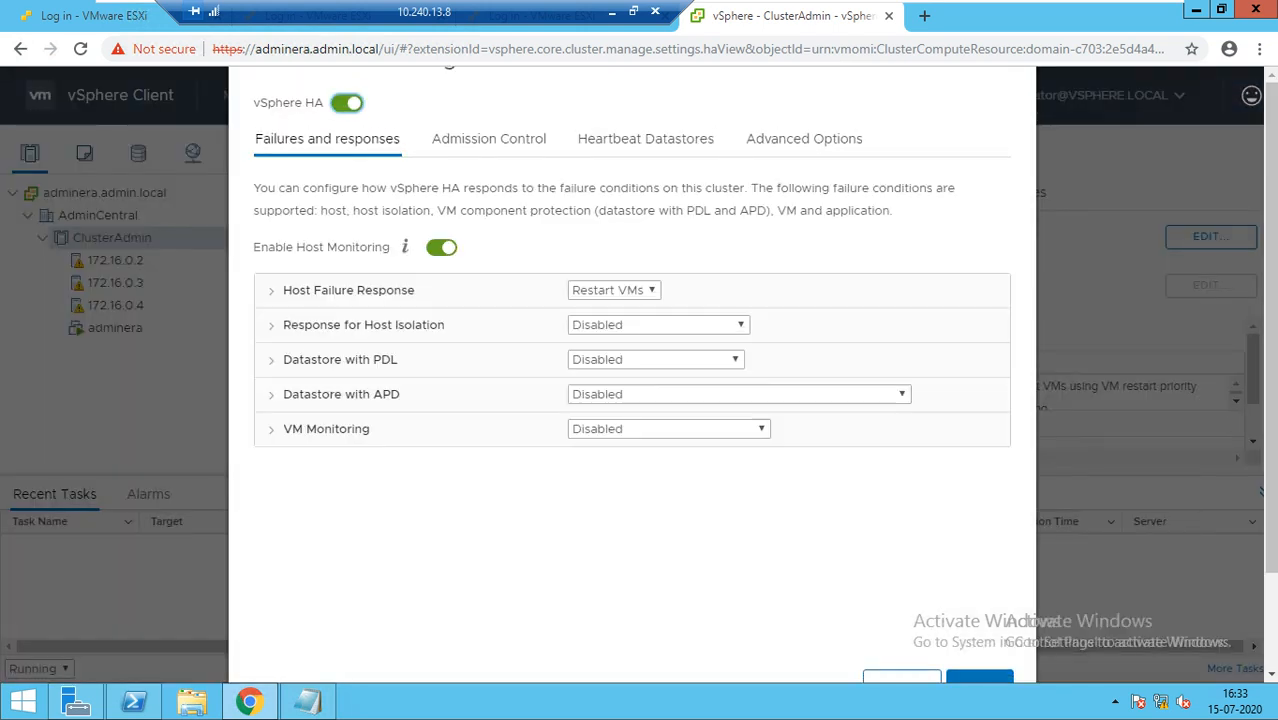
Delete the existing heartbeat datastore advanced option and add a new empty option row
click(804, 139)
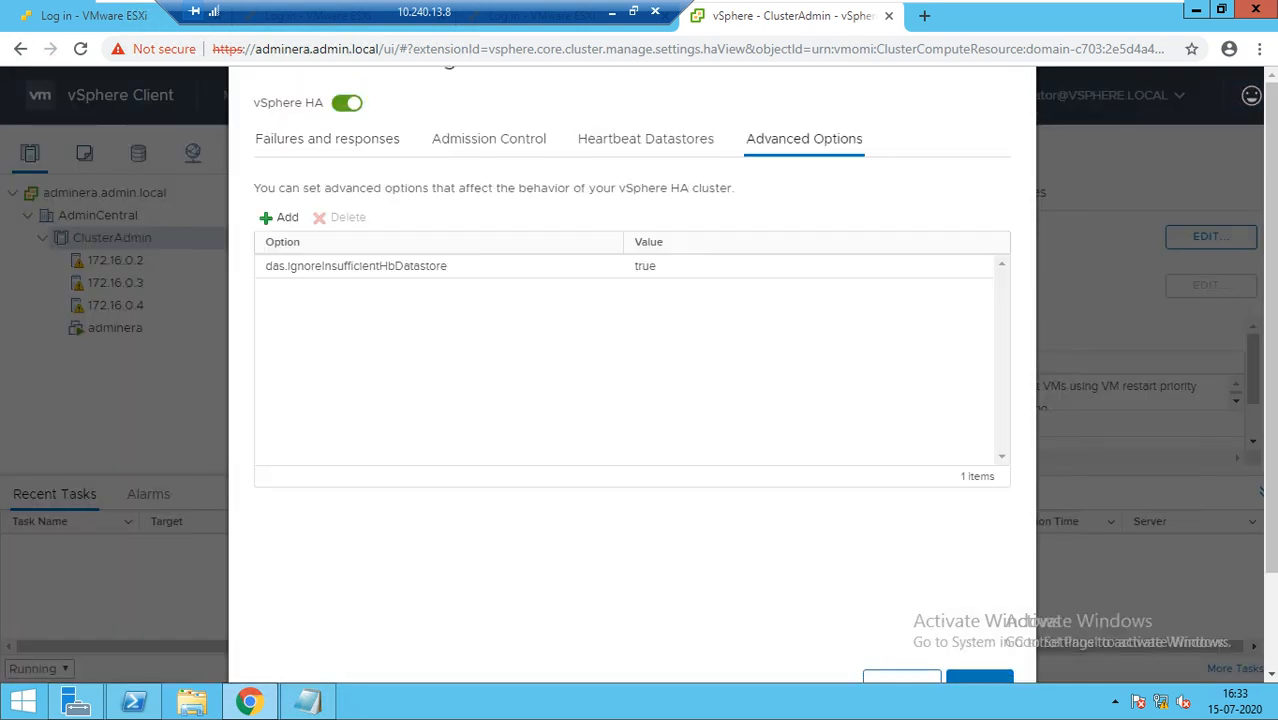
click(420, 267)
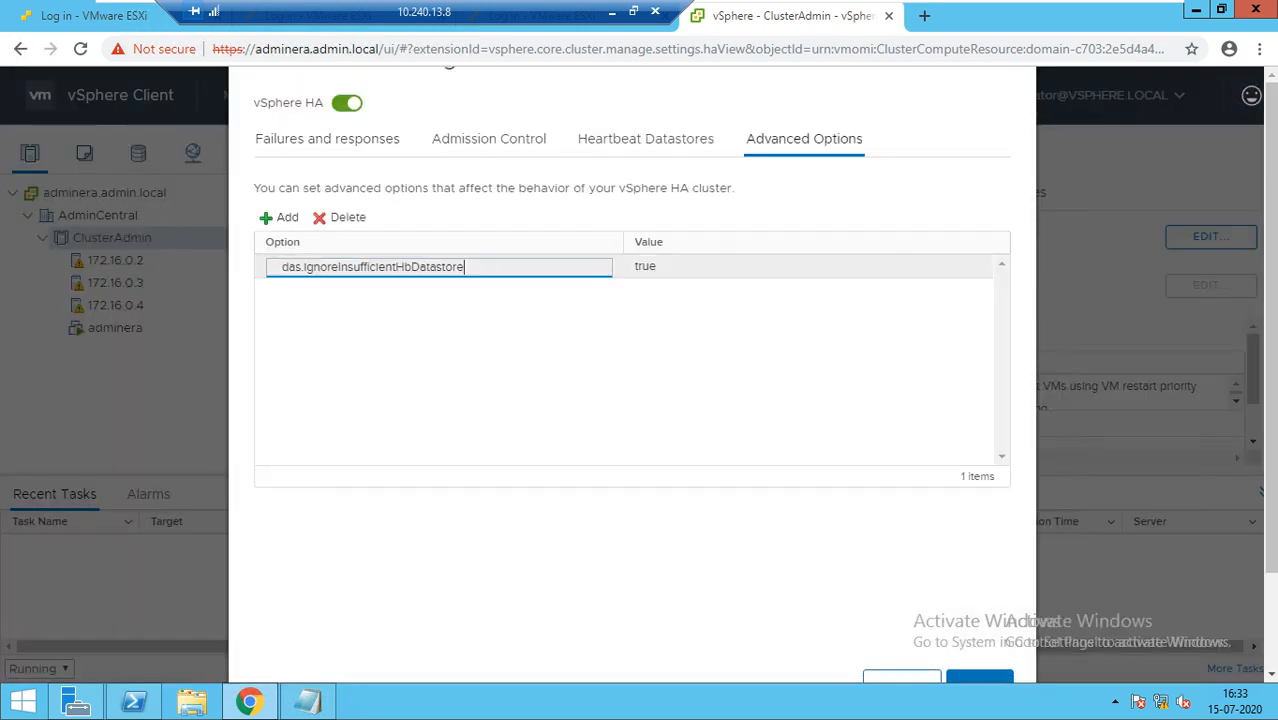
key(ctrl+a)
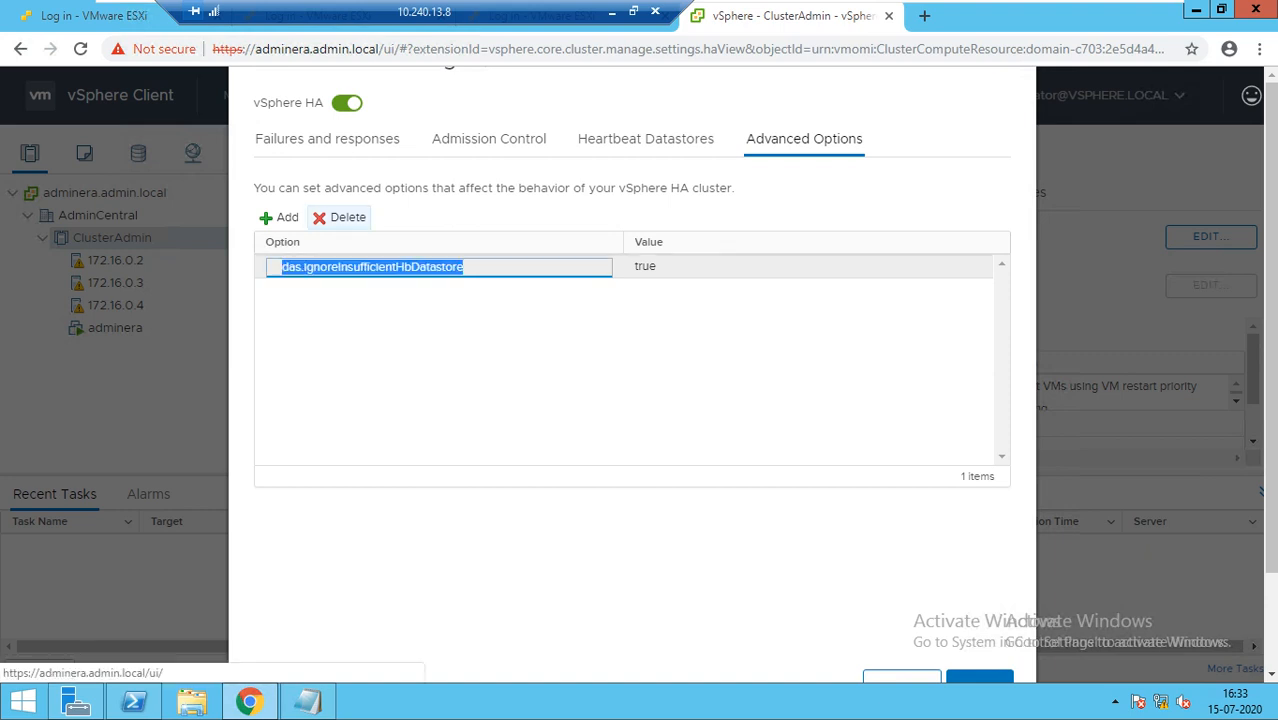
click(341, 218)
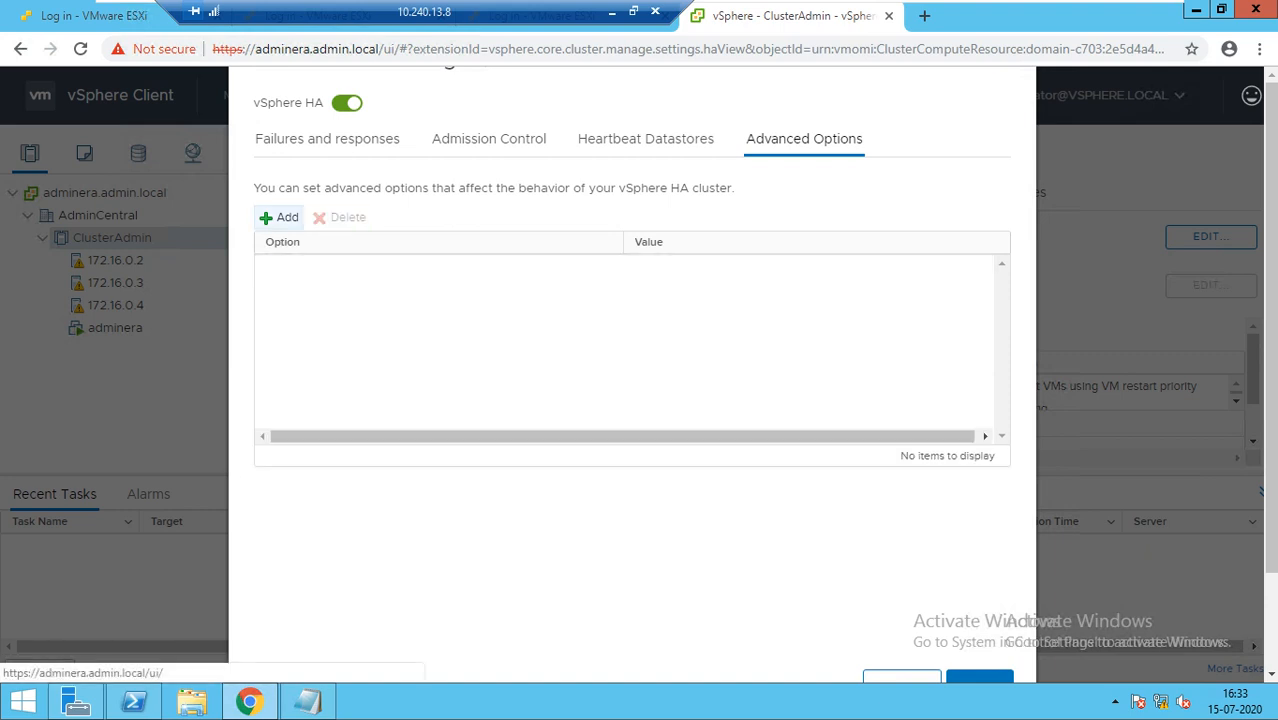
click(281, 217)
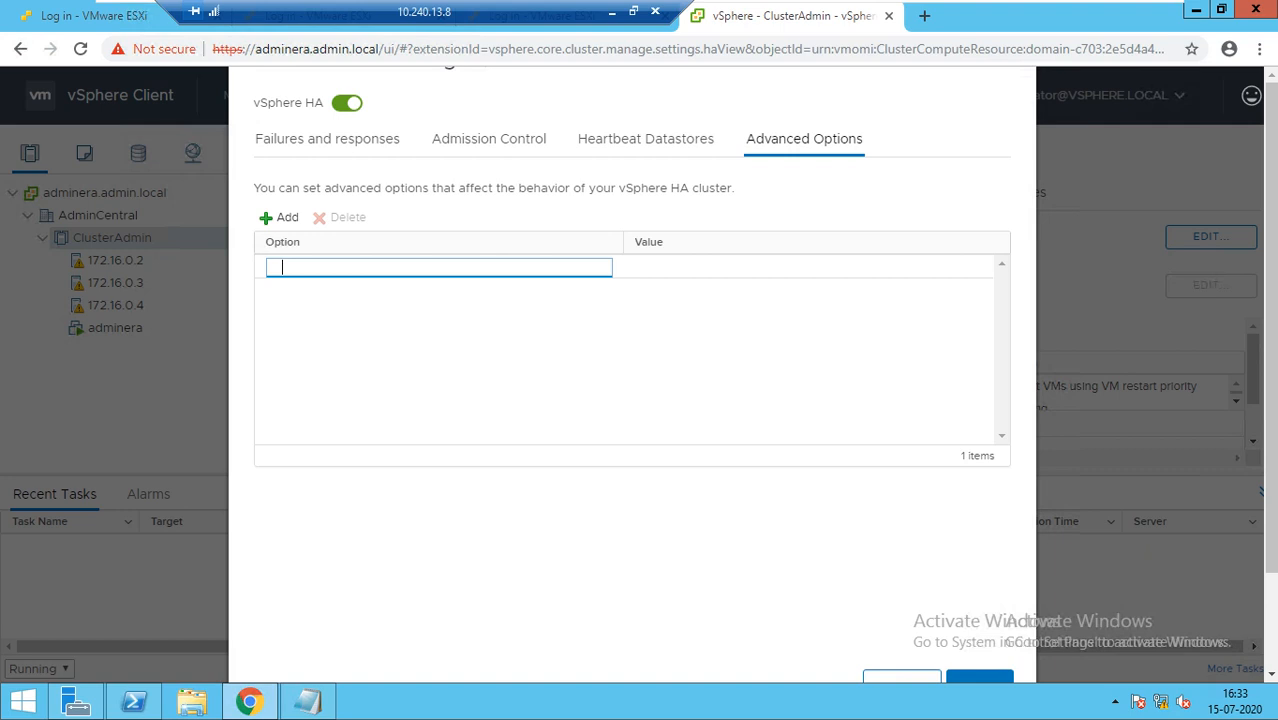
Paste das.ignoreInsufficientHbDatastore from the notes as the option name, set value true, and save
key(alt+Tab)
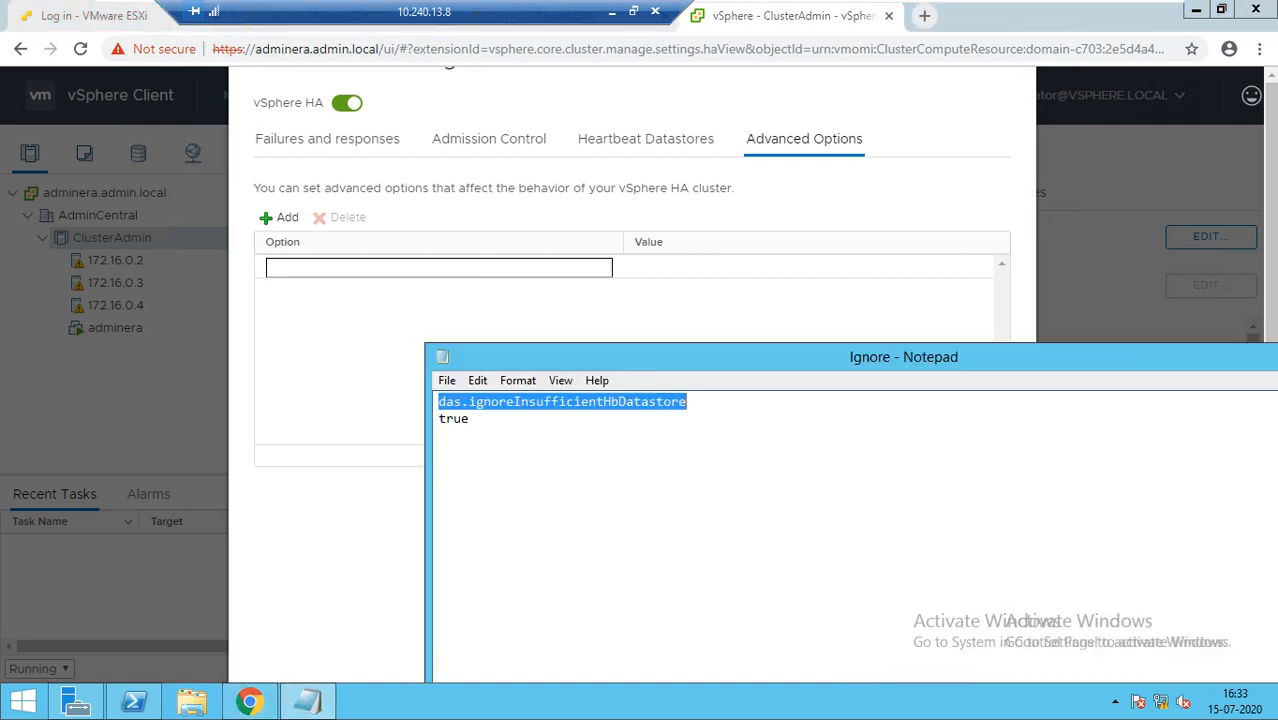
click(688, 402)
double_click(454, 419)
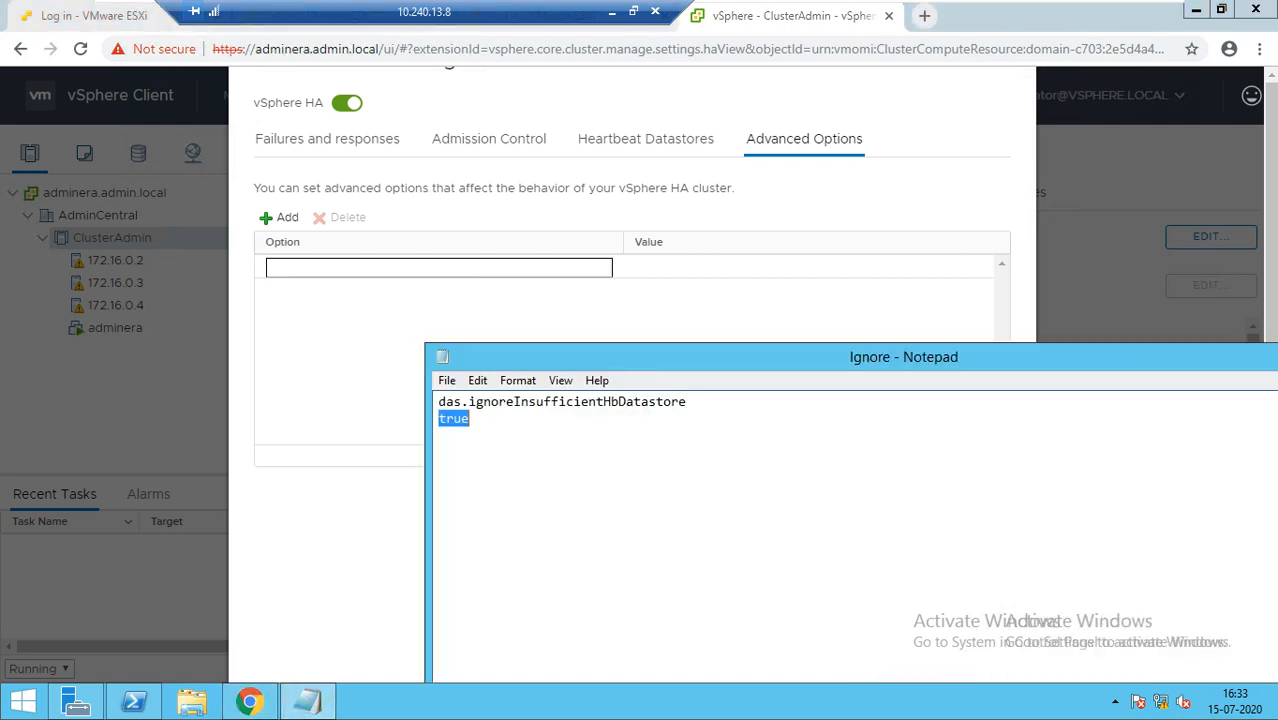
drag(688, 402, 438, 402)
key(ctrl+c)
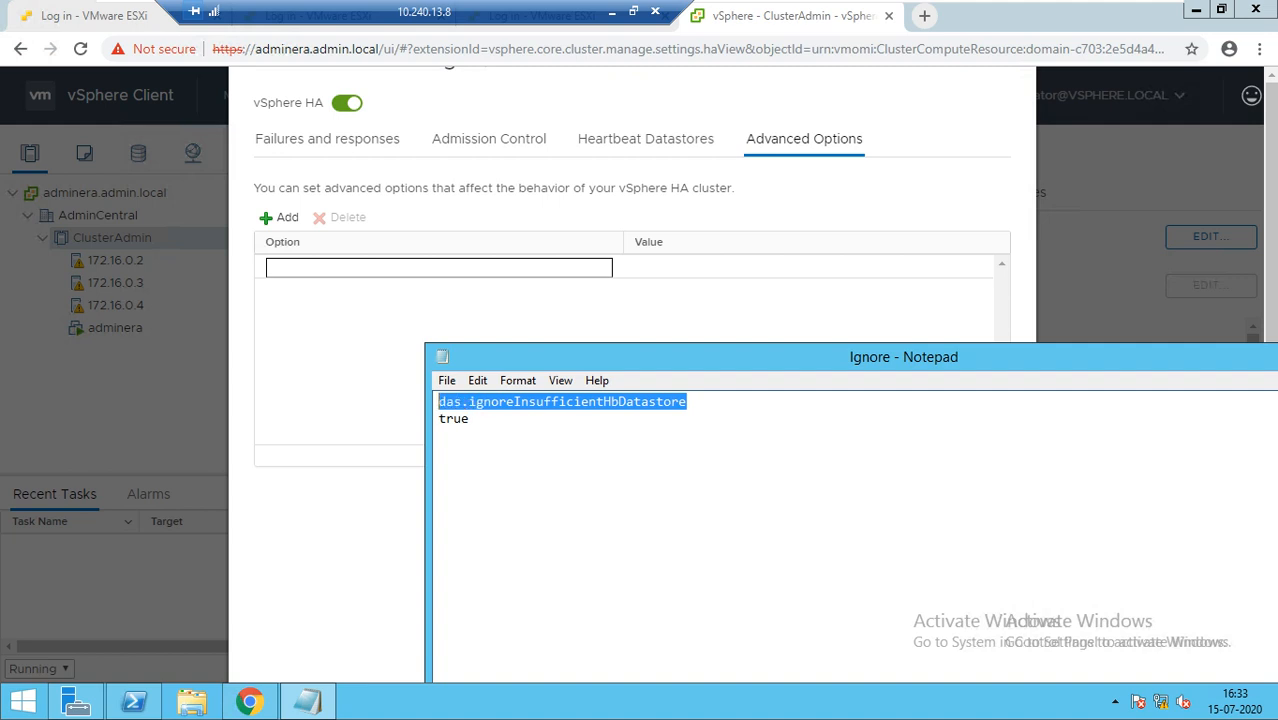
click(282, 267)
key(ctrl+v)
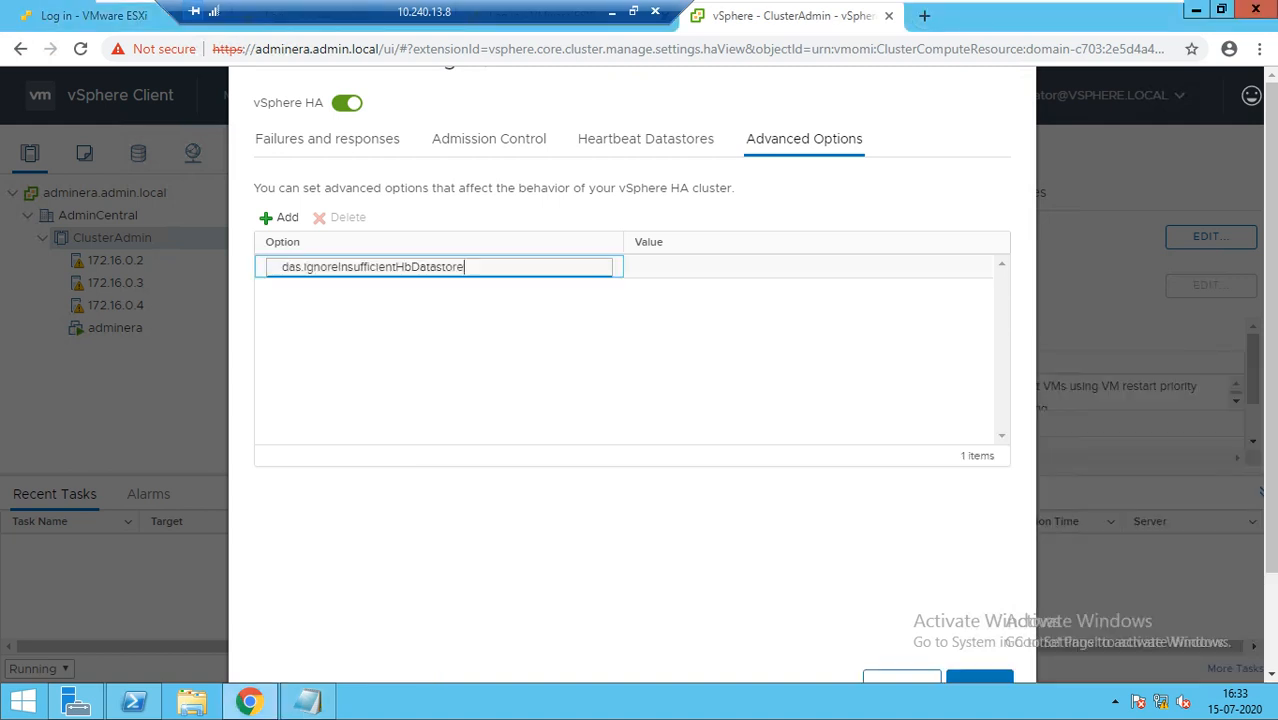
click(652, 267)
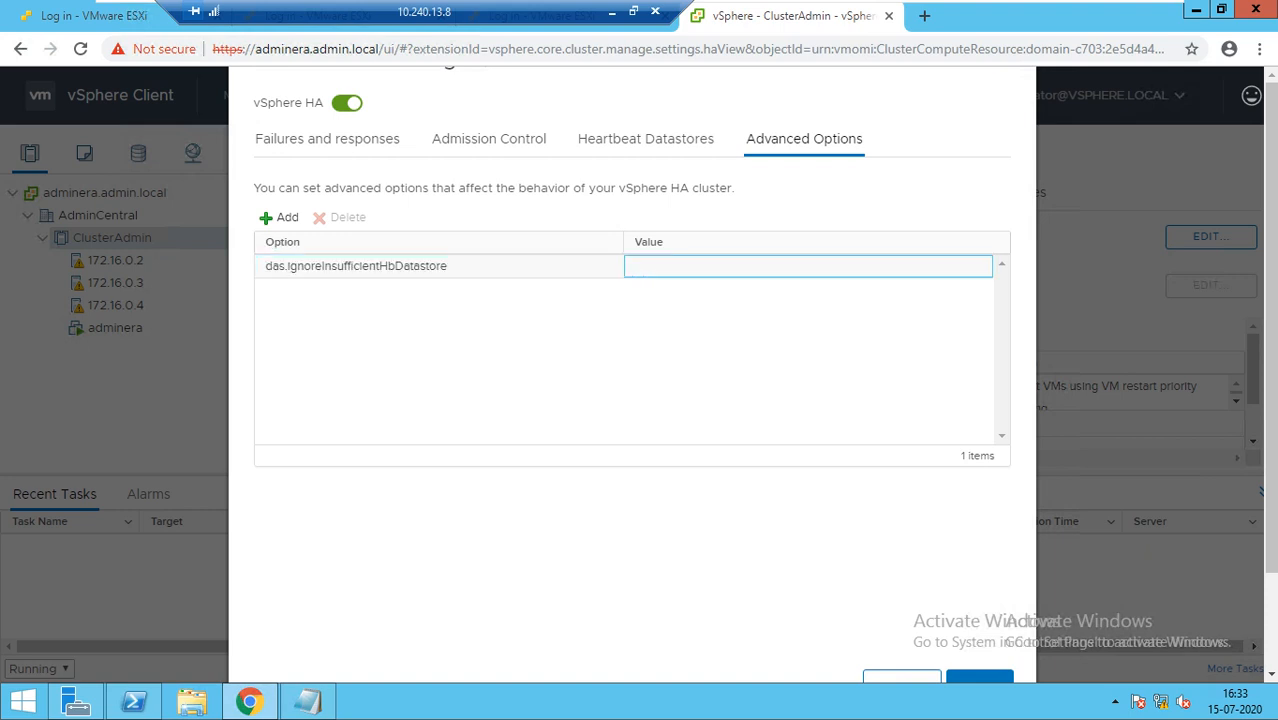
text(true)
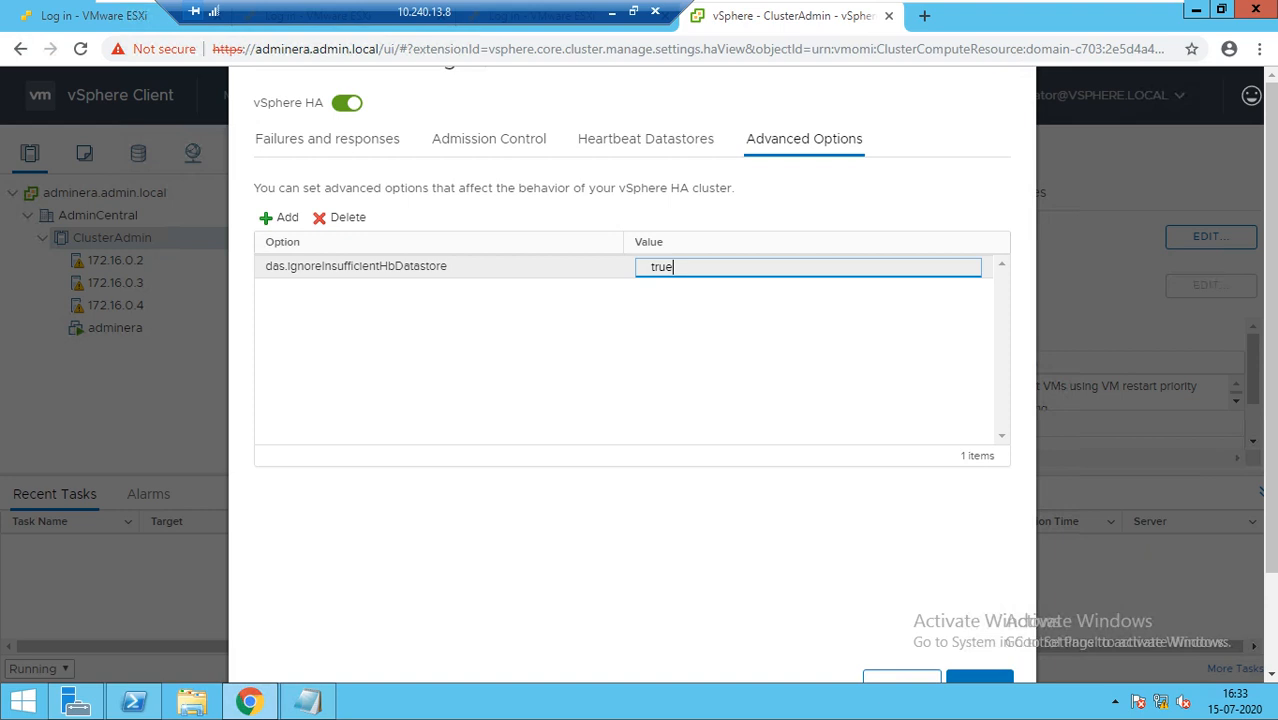
click(980, 677)
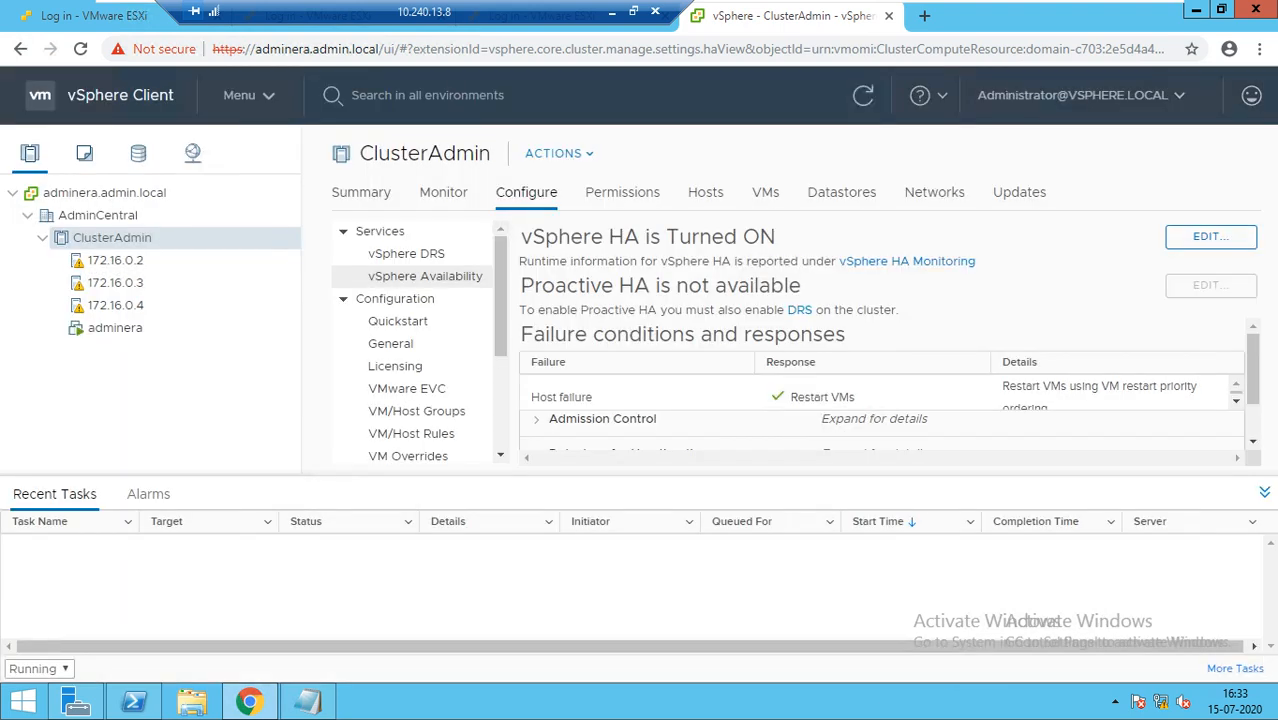
Leave the cluster Summary and select host 172.16.0.2 to show its Storage Adapters page
click(361, 193)
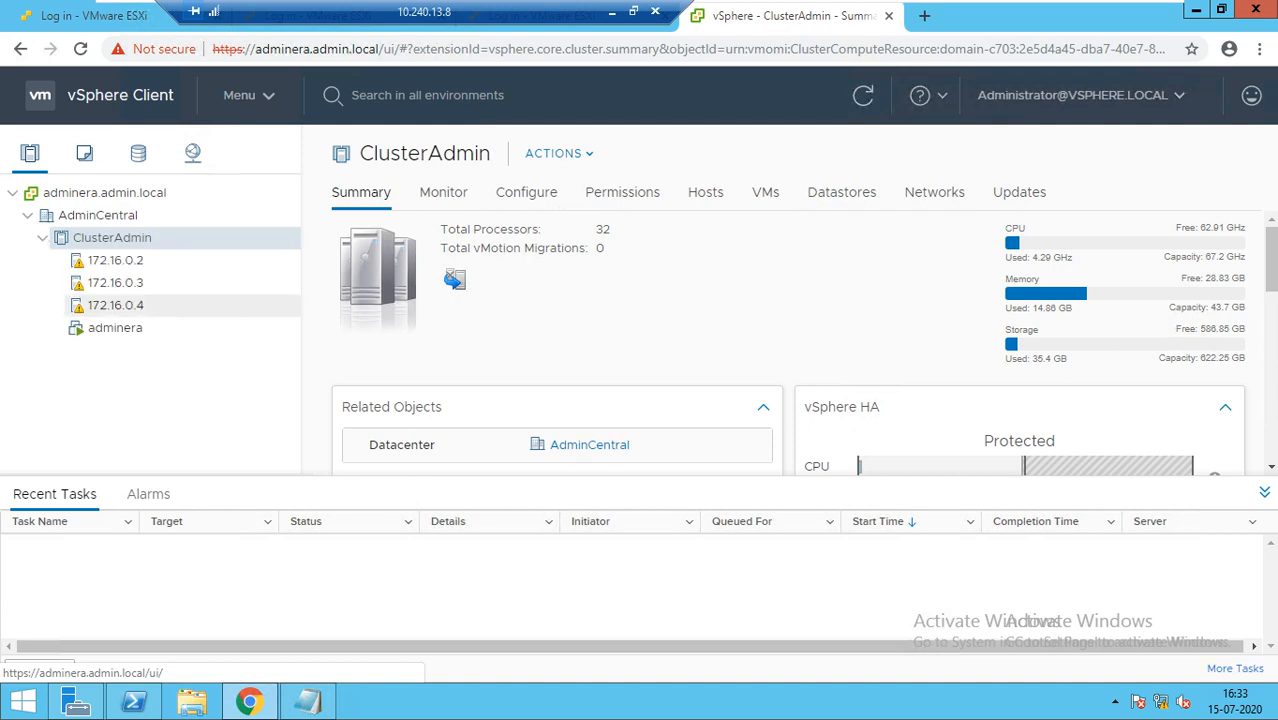
click(116, 261)
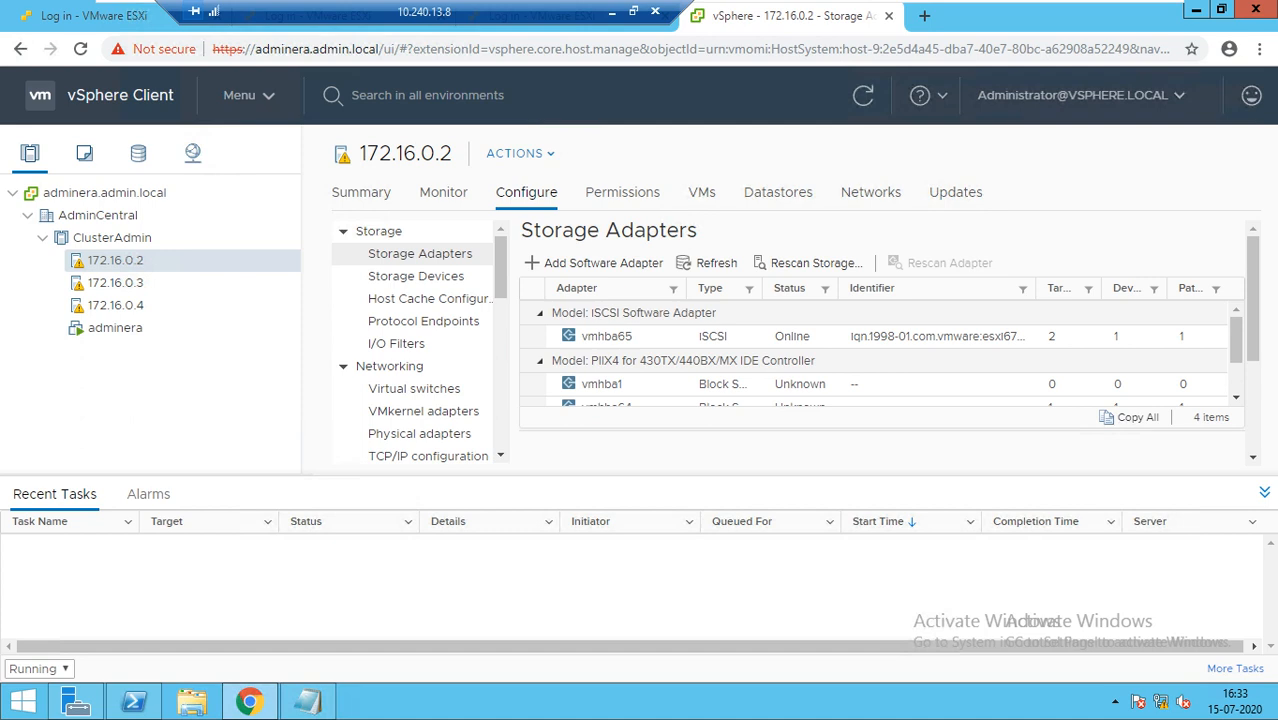
Reconfigure host 172.16.0.2 for vSphere HA and return to its Summary page
right_click(135, 260)
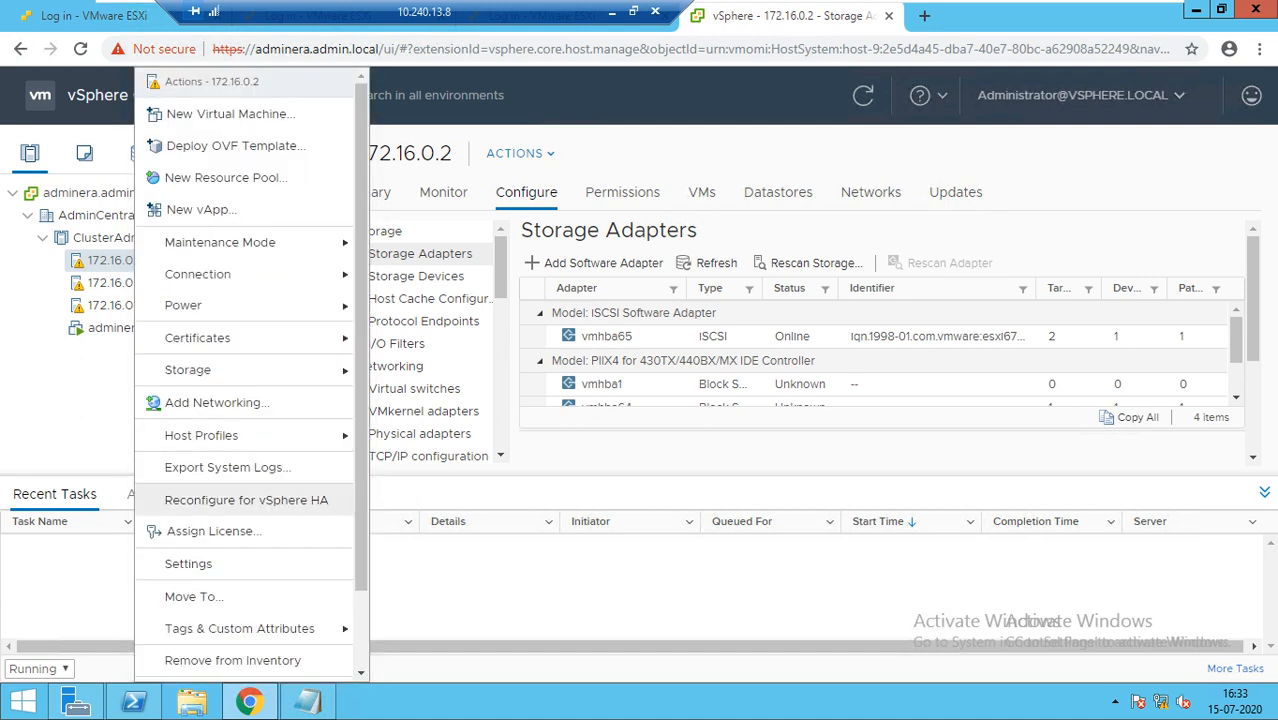
click(246, 500)
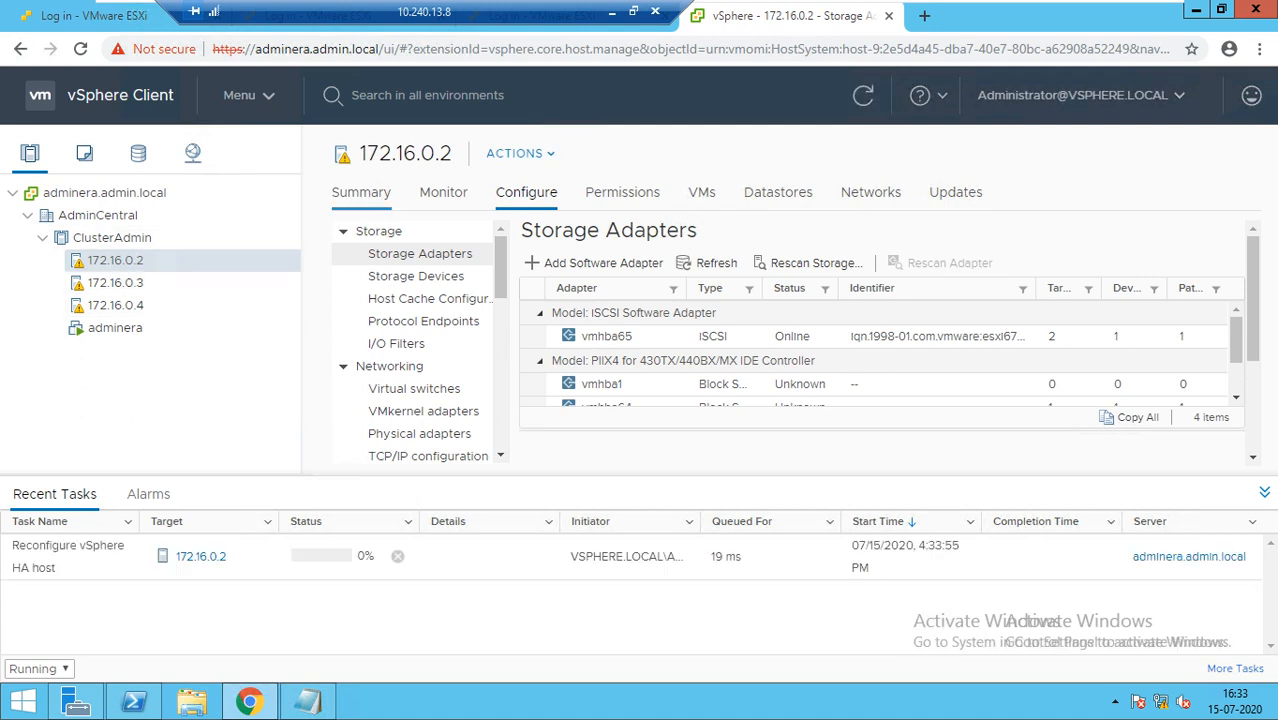
click(361, 192)
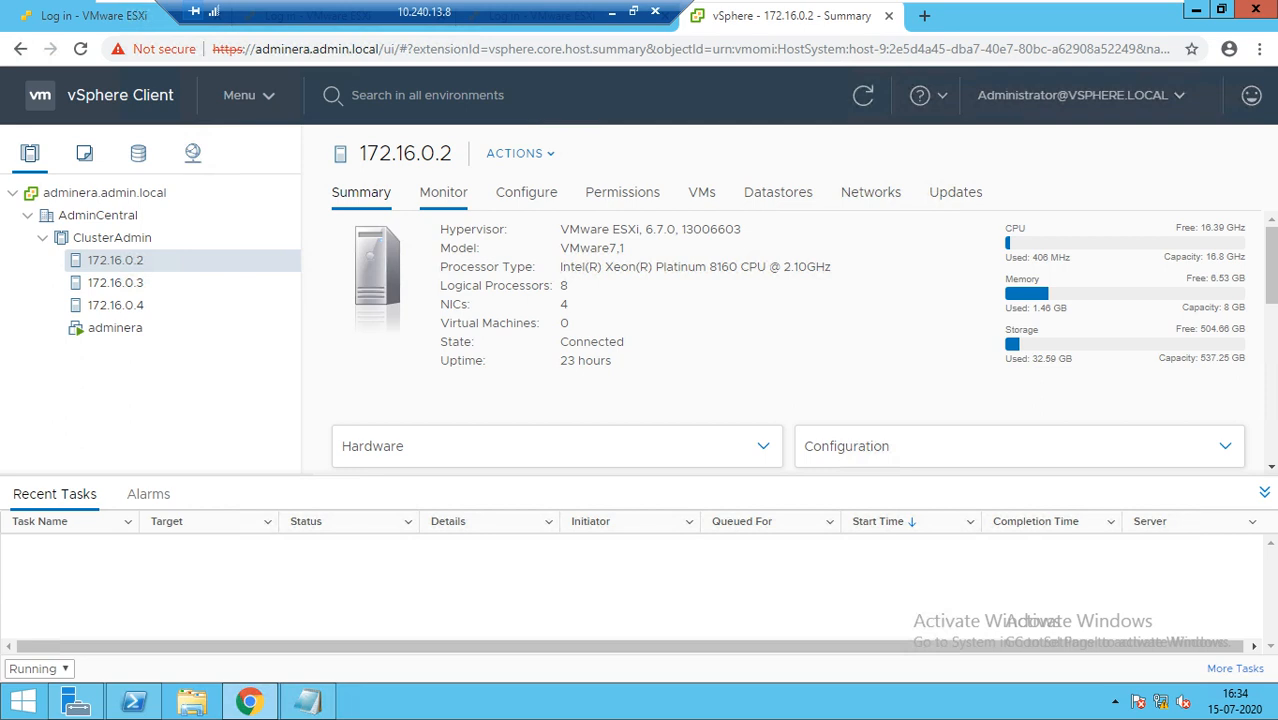
Select ClusterAdmin and show its Configure page with vSphere DRS turned off
click(111, 237)
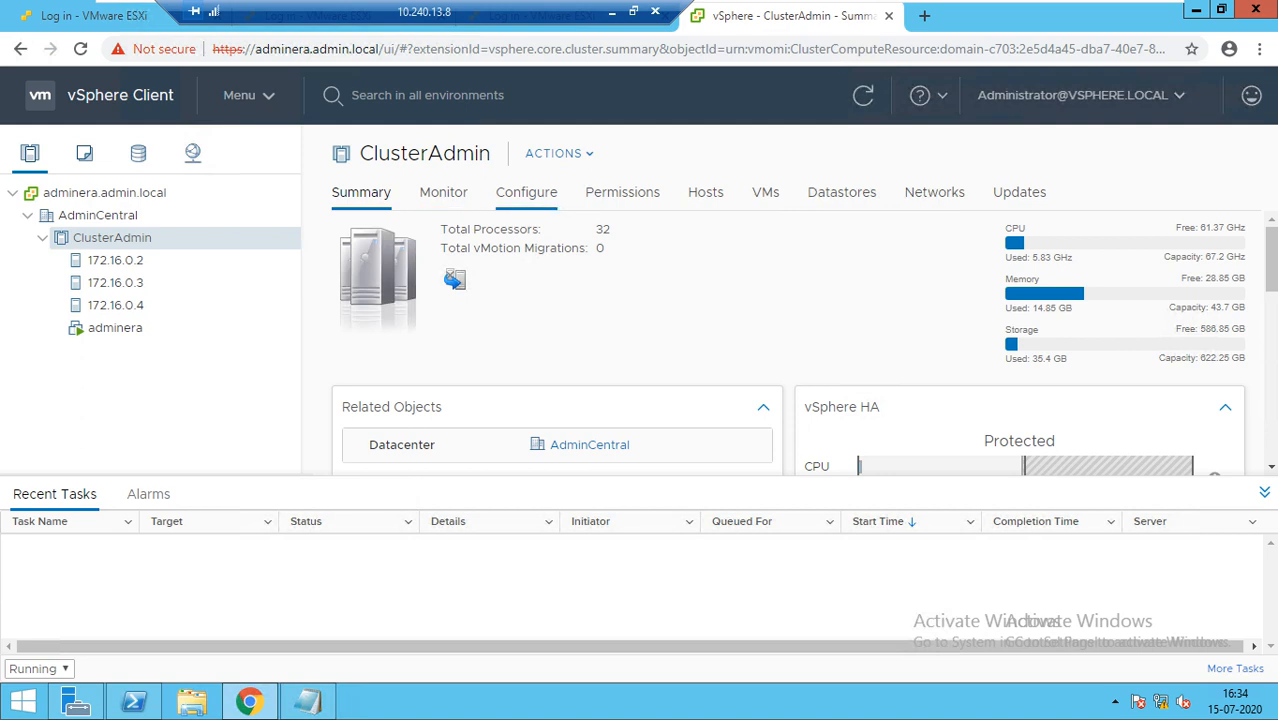
click(526, 192)
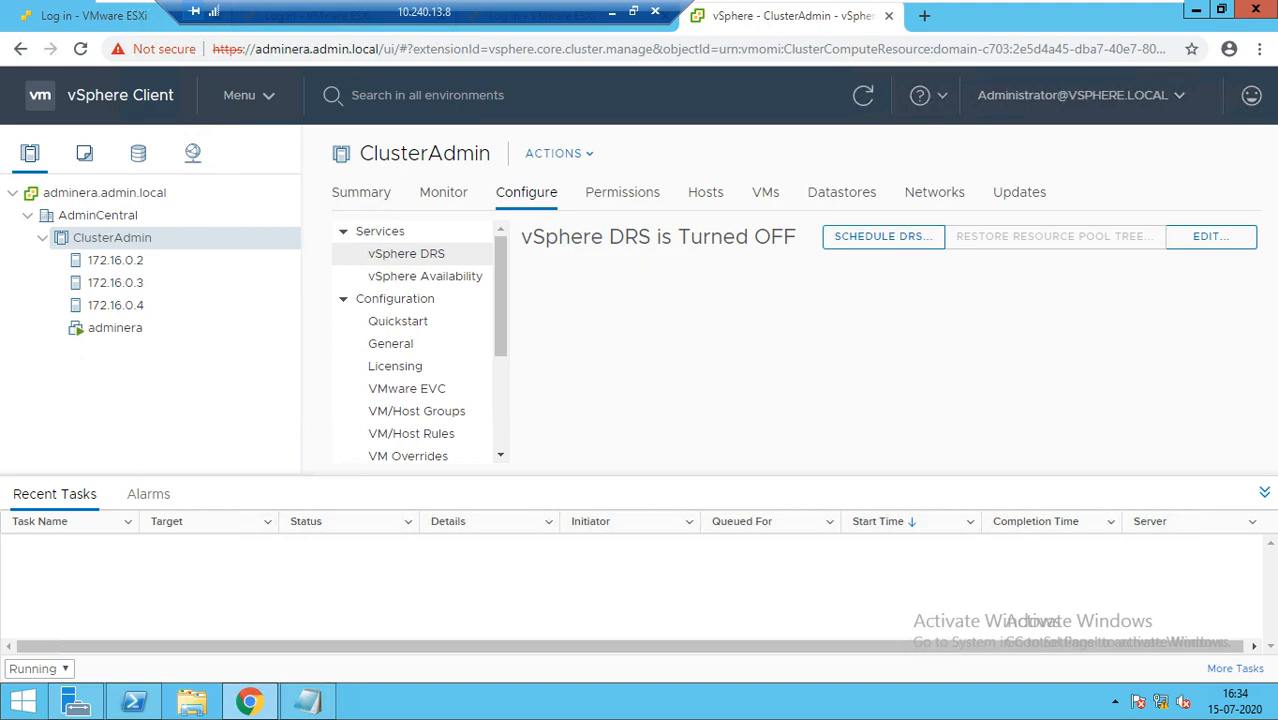
Edit ClusterAdmin's DRS settings, switch vSphere DRS on, and change automation to Partially Automated
click(1210, 236)
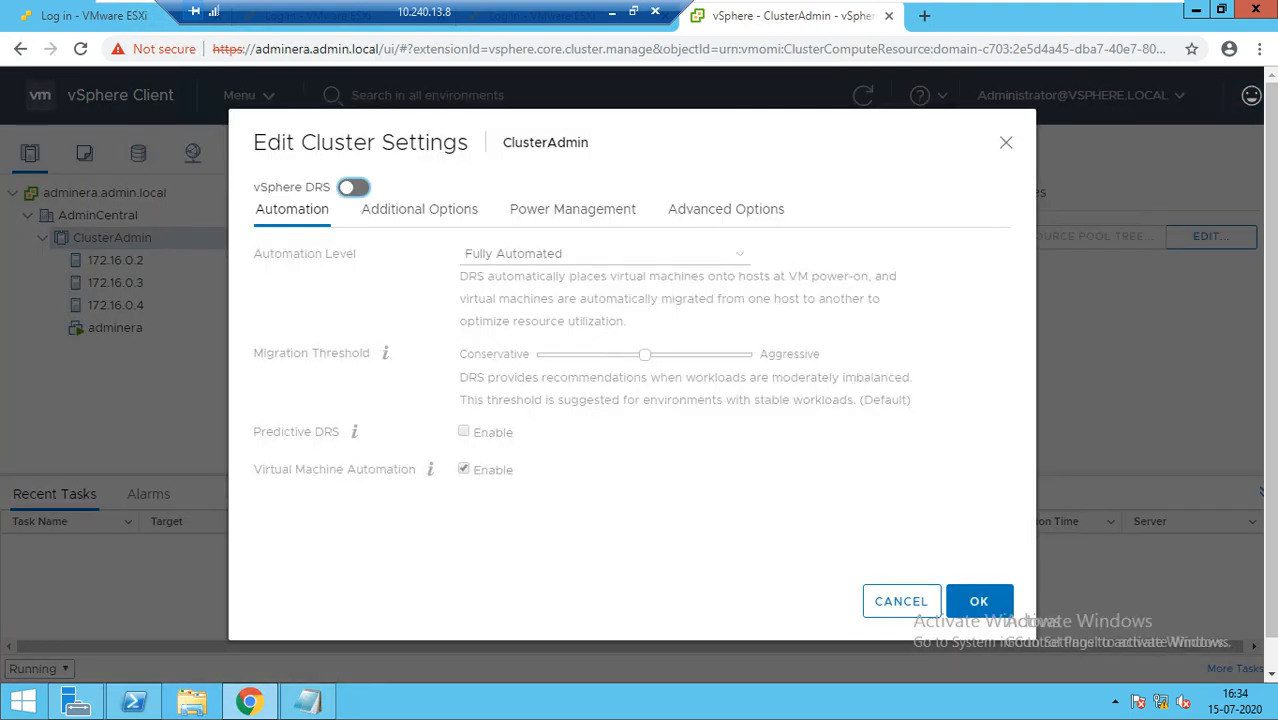
click(353, 187)
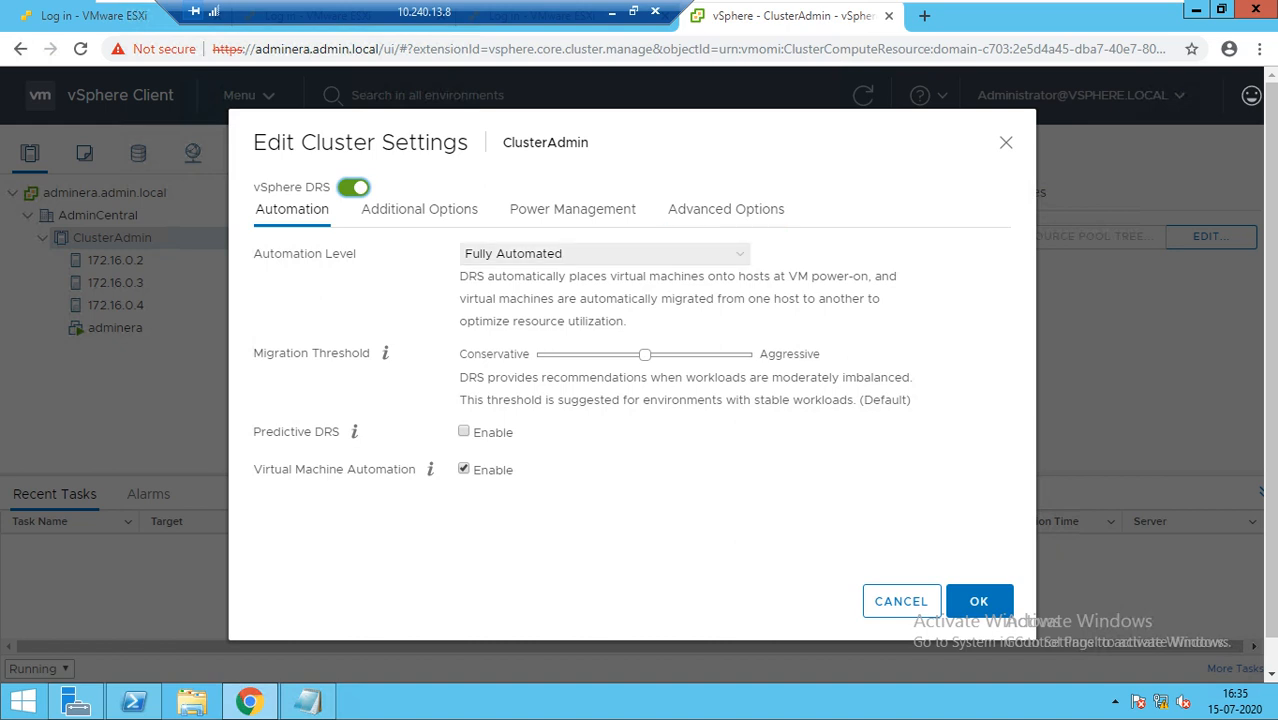
click(600, 253)
click(540, 288)
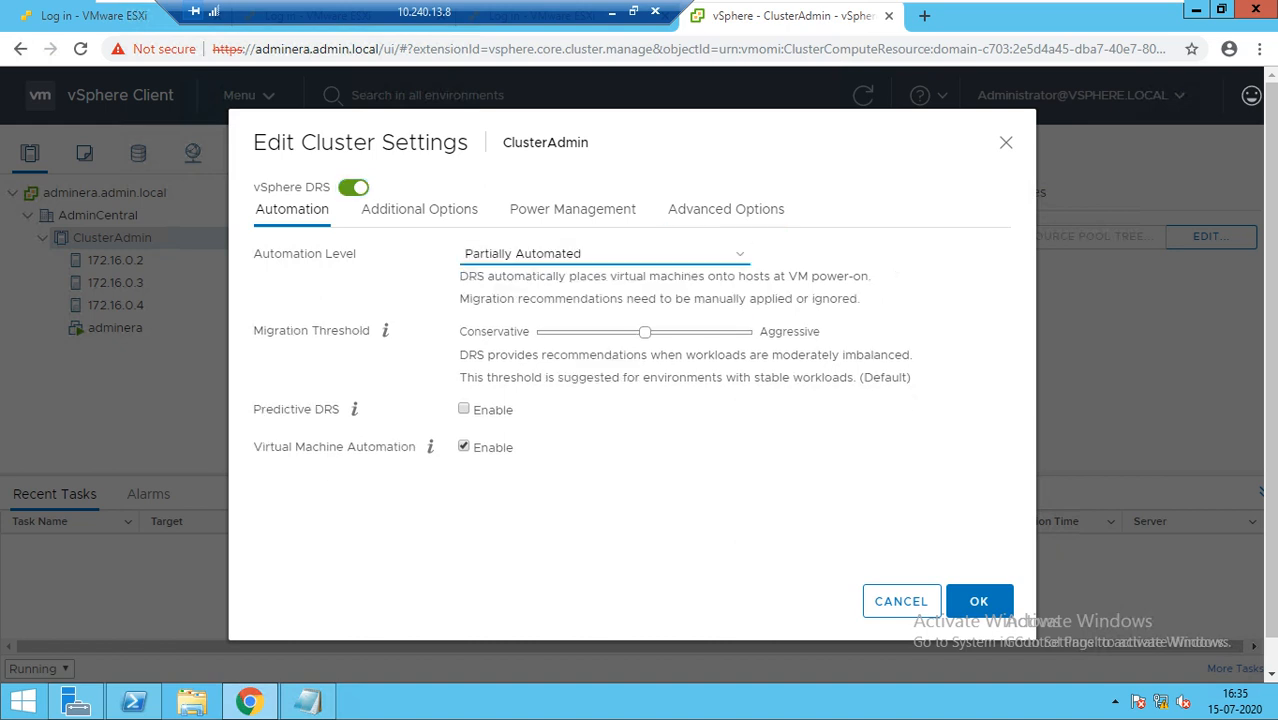
click(600, 253)
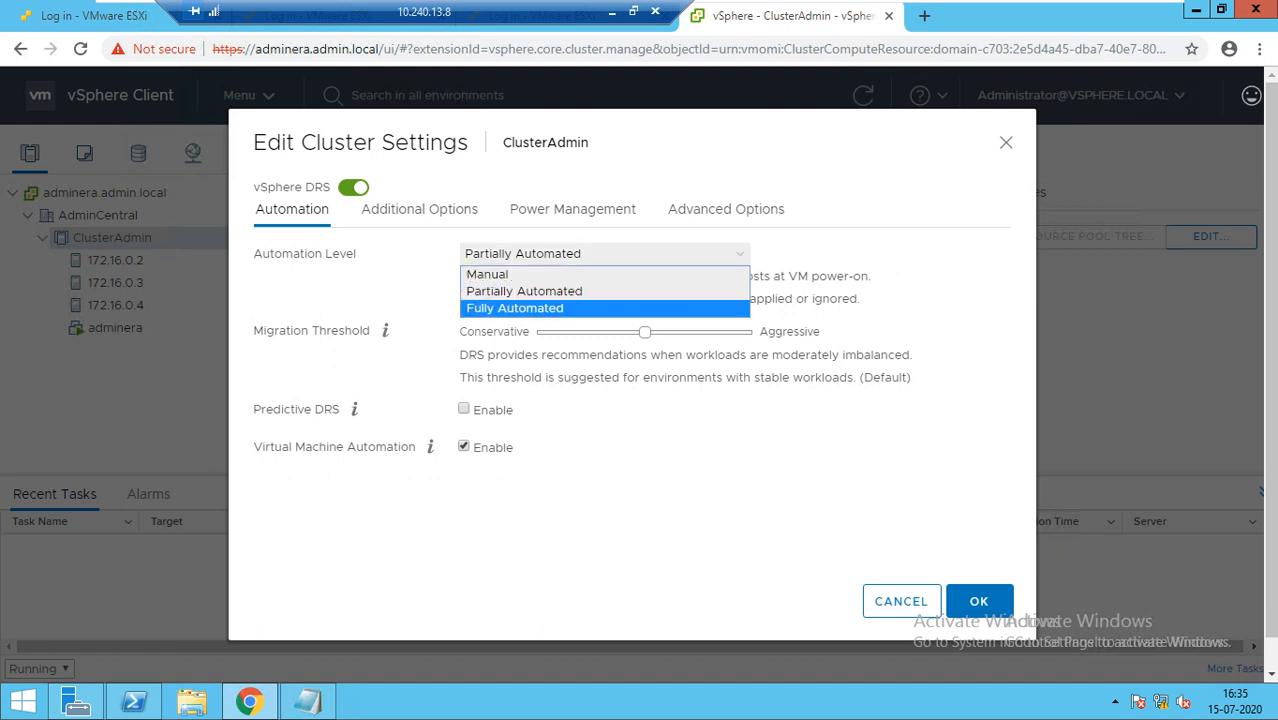
click(540, 274)
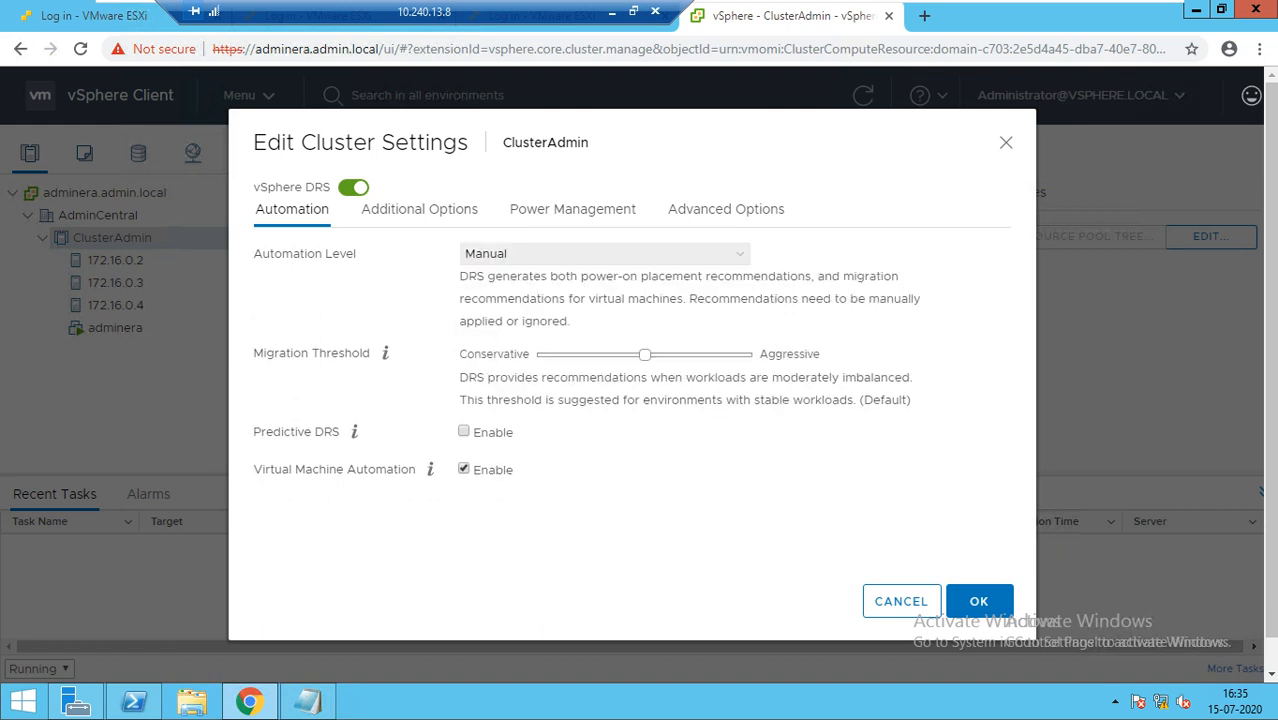
click(600, 253)
key(Down)
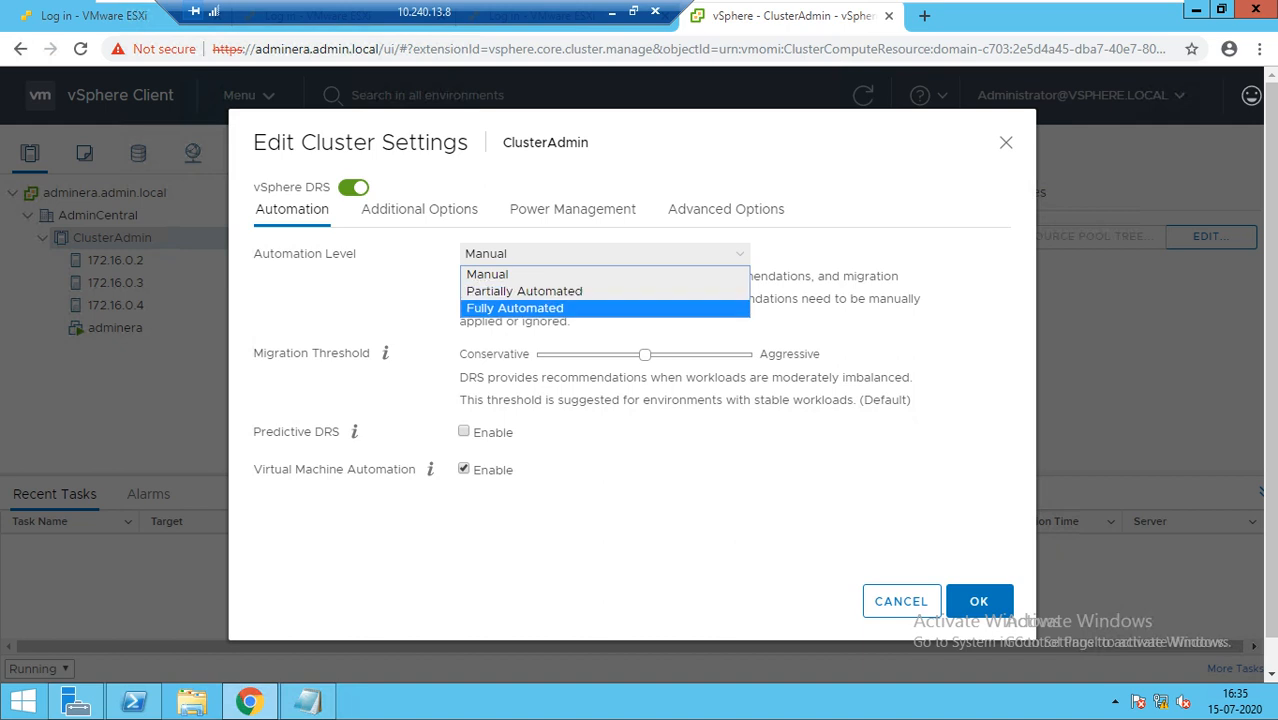
key(Return)
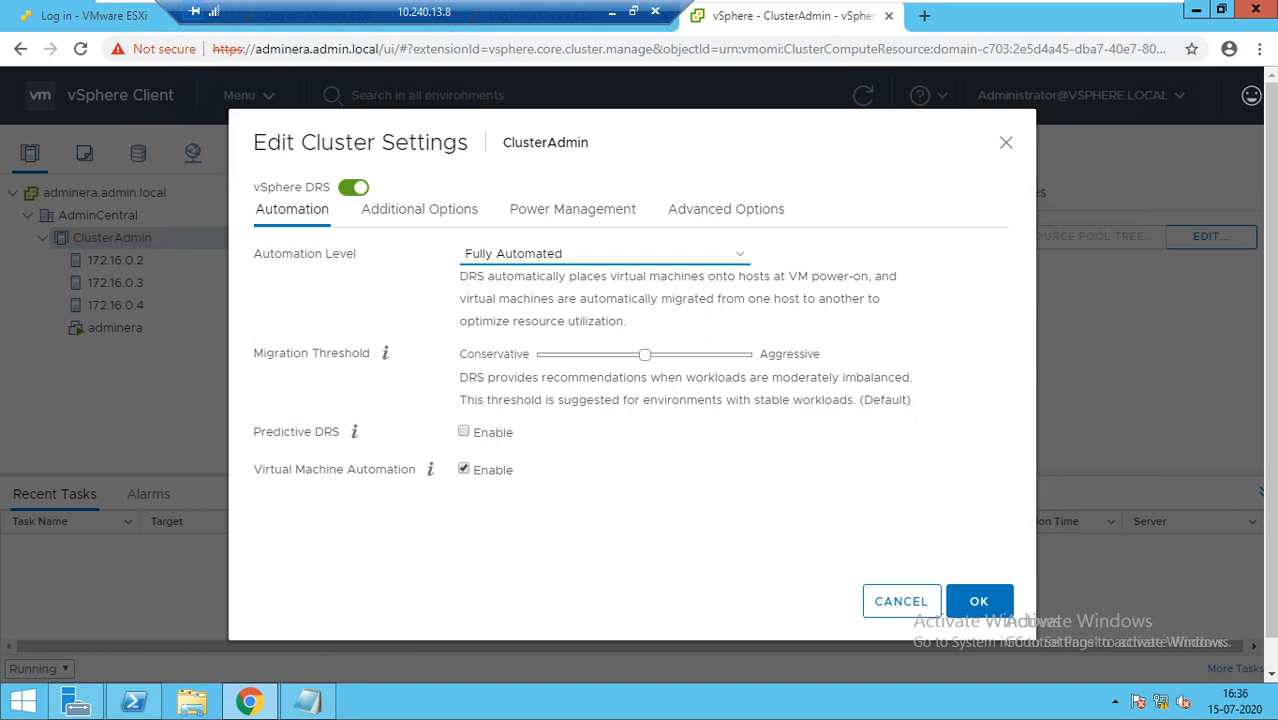
Select Partially Automated from the DRS Automation Level list
click(600, 253)
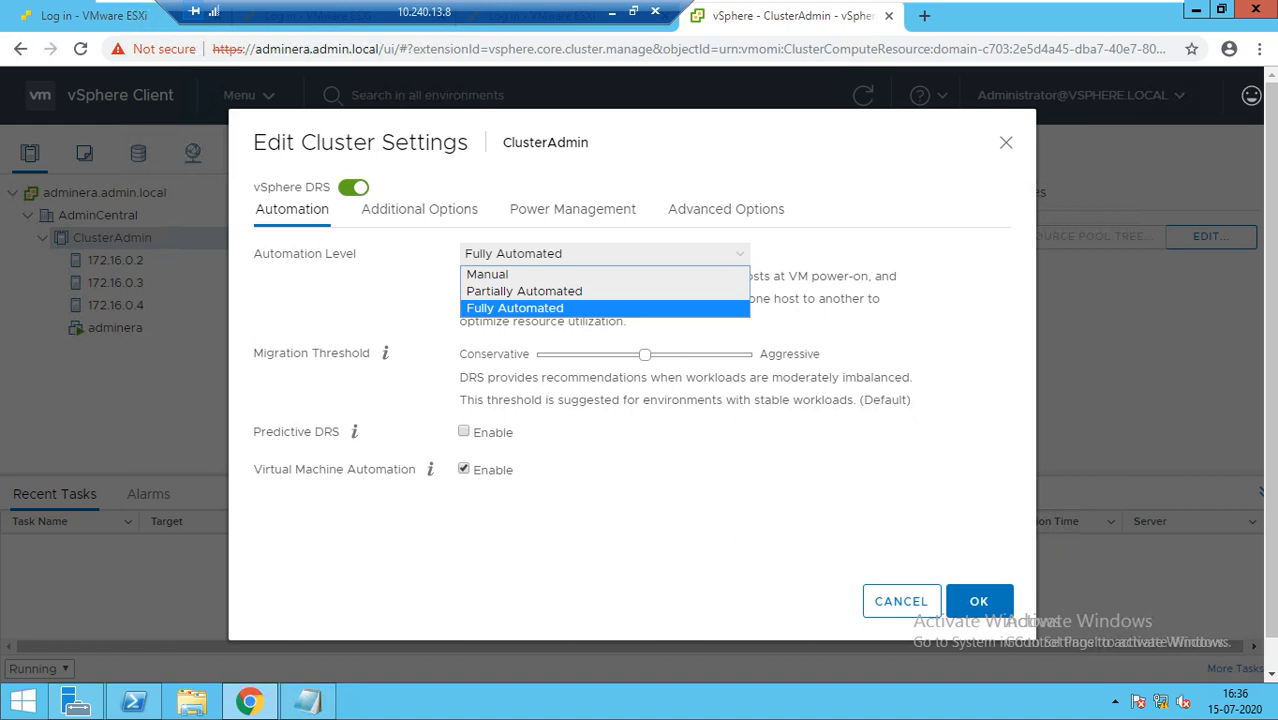
key(Return)
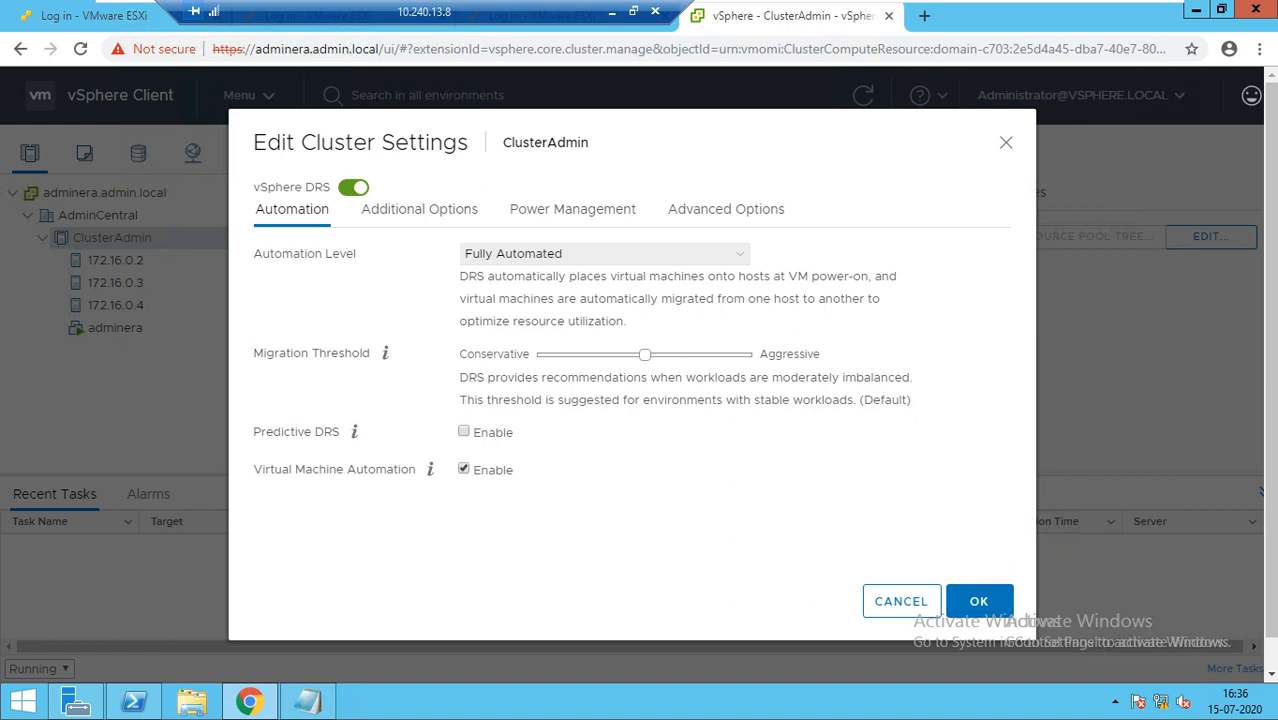
click(605, 253)
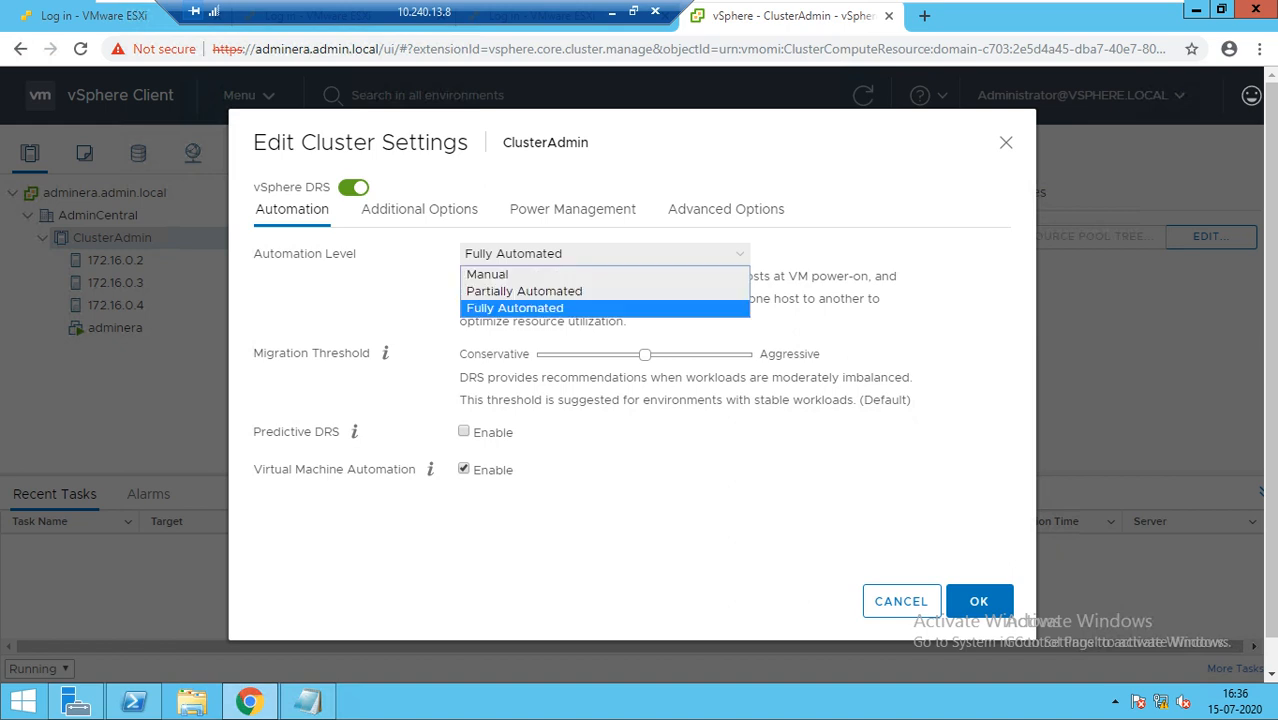
click(540, 290)
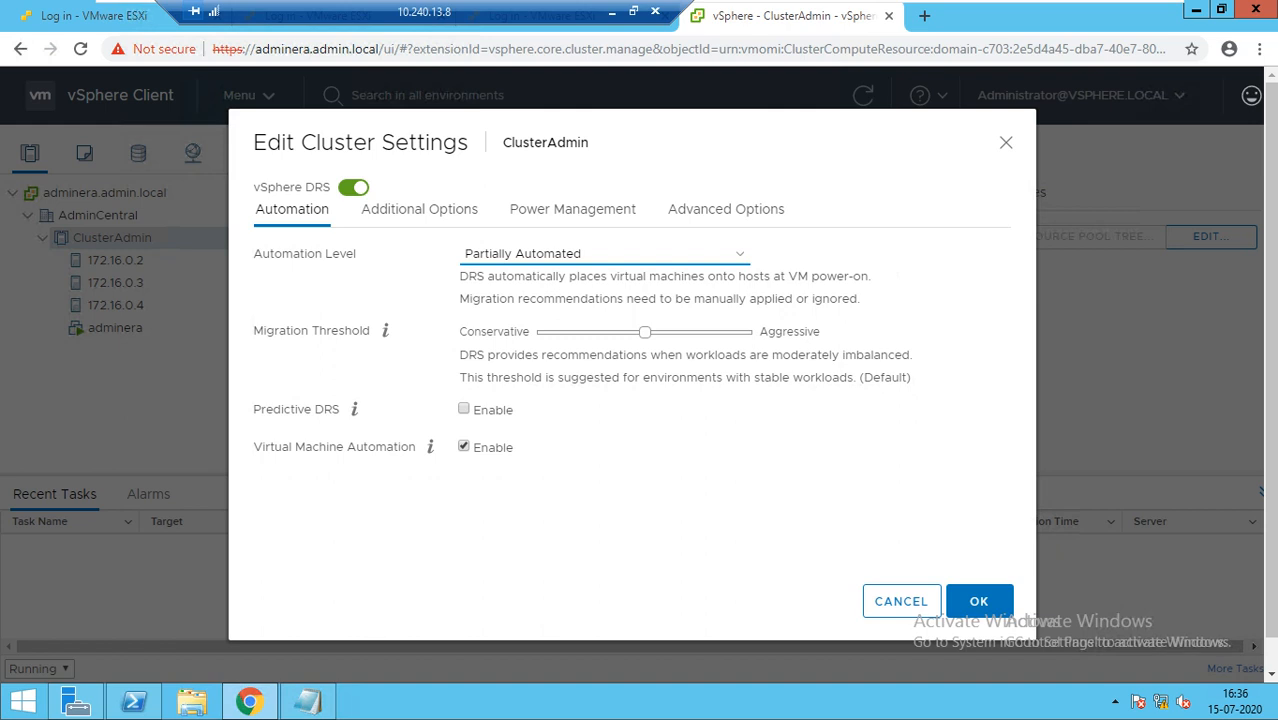
Use the keyboard in the Automation Level list to pick Manual, then Fully Automated
key(alt+Down)
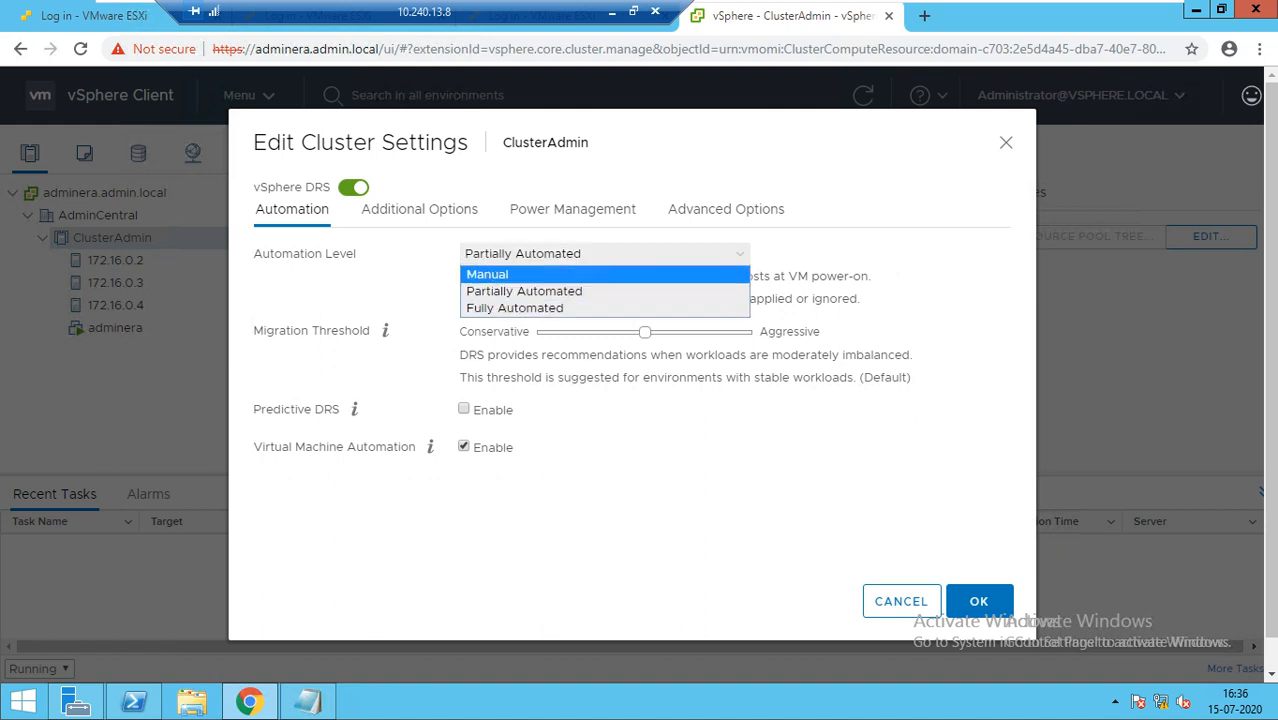
key(Return)
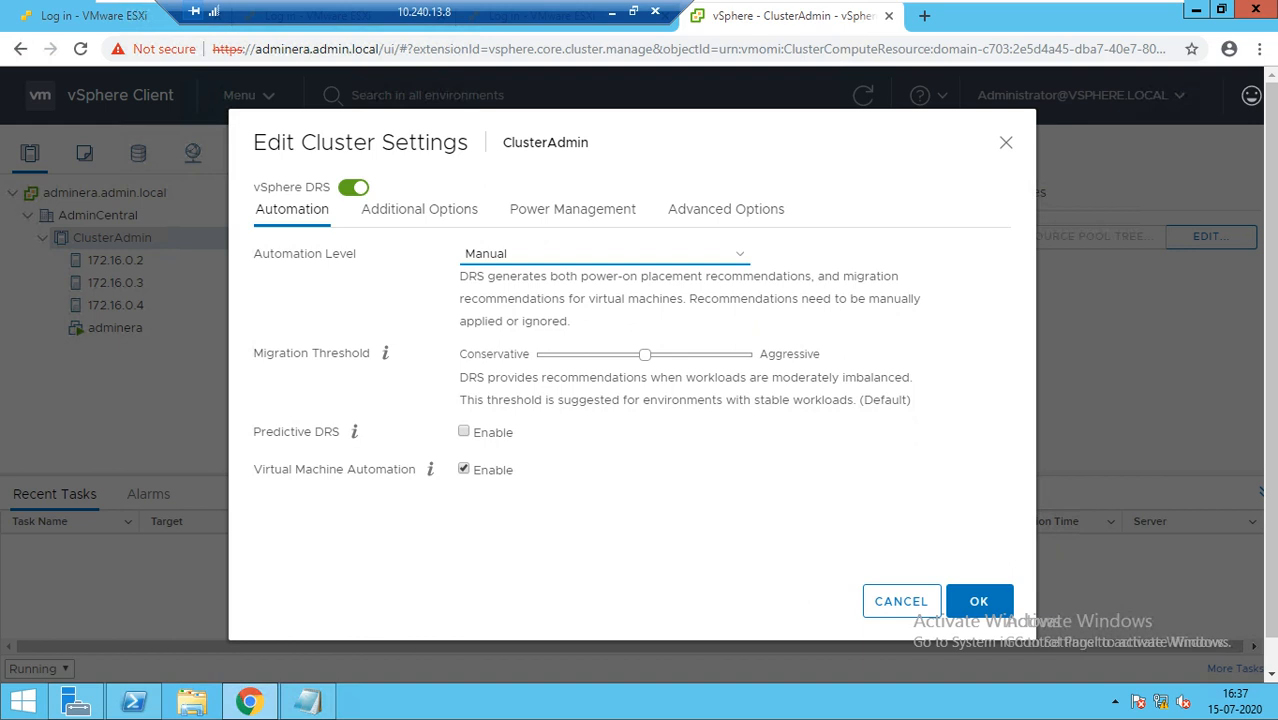
key(alt+Down)
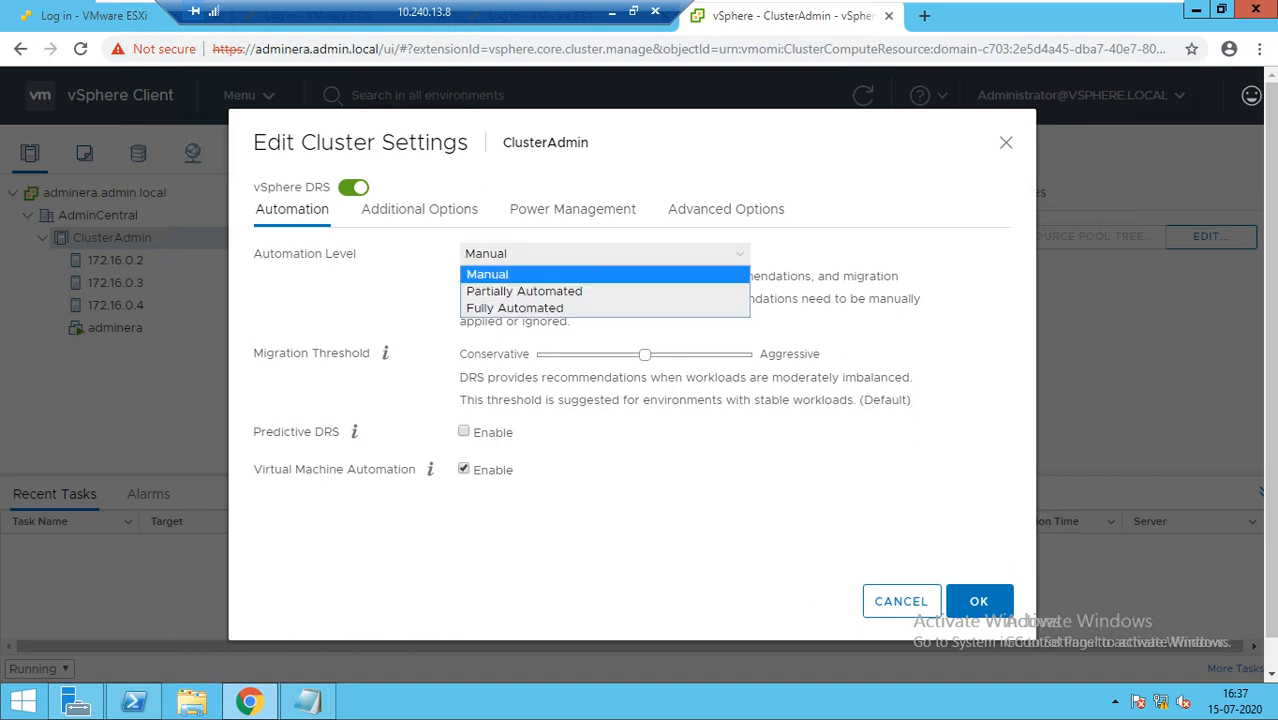
key(Down)
key(Down)
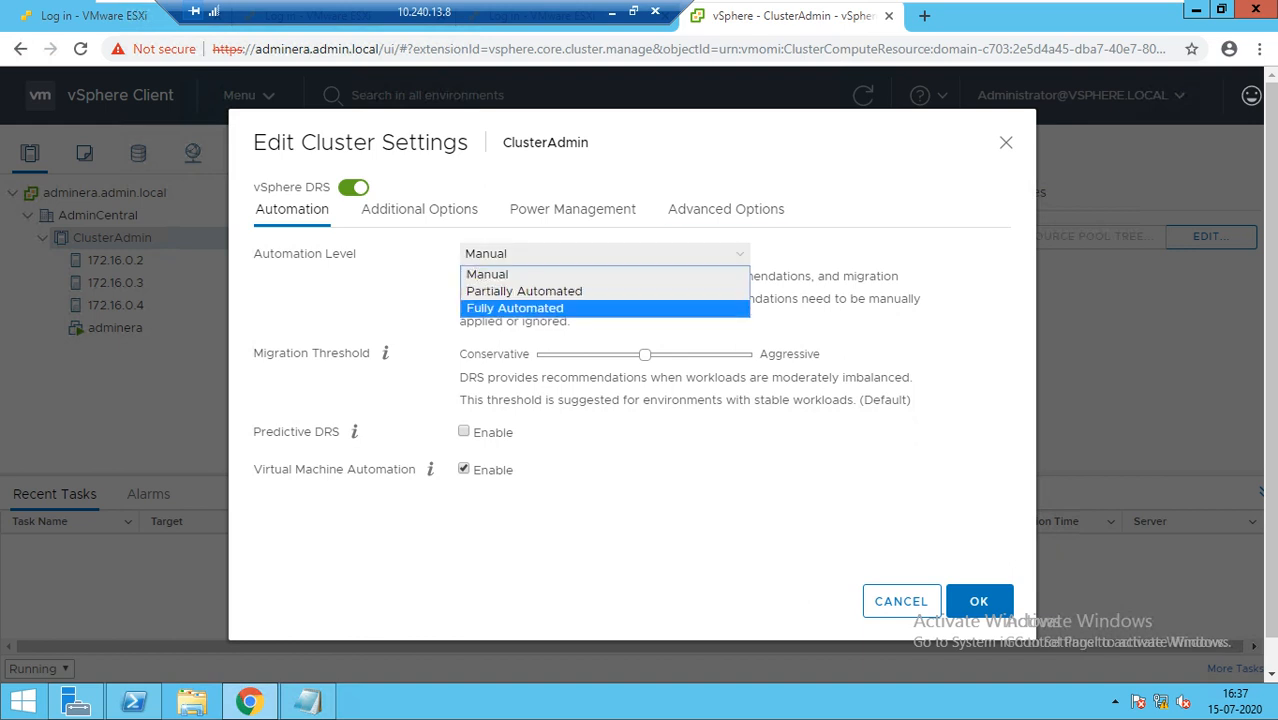
key(Return)
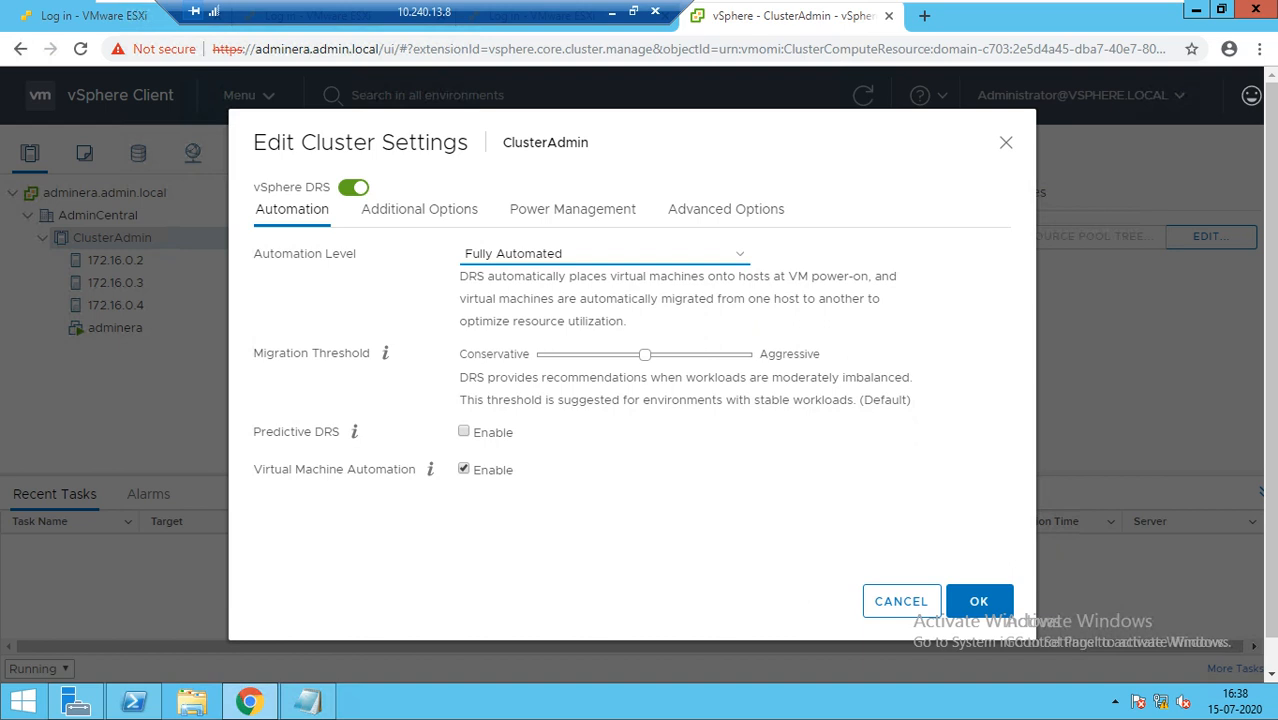
Apply Edit Cluster Settings so the DRS page reads Turned ON, Fully Automated
click(979, 601)
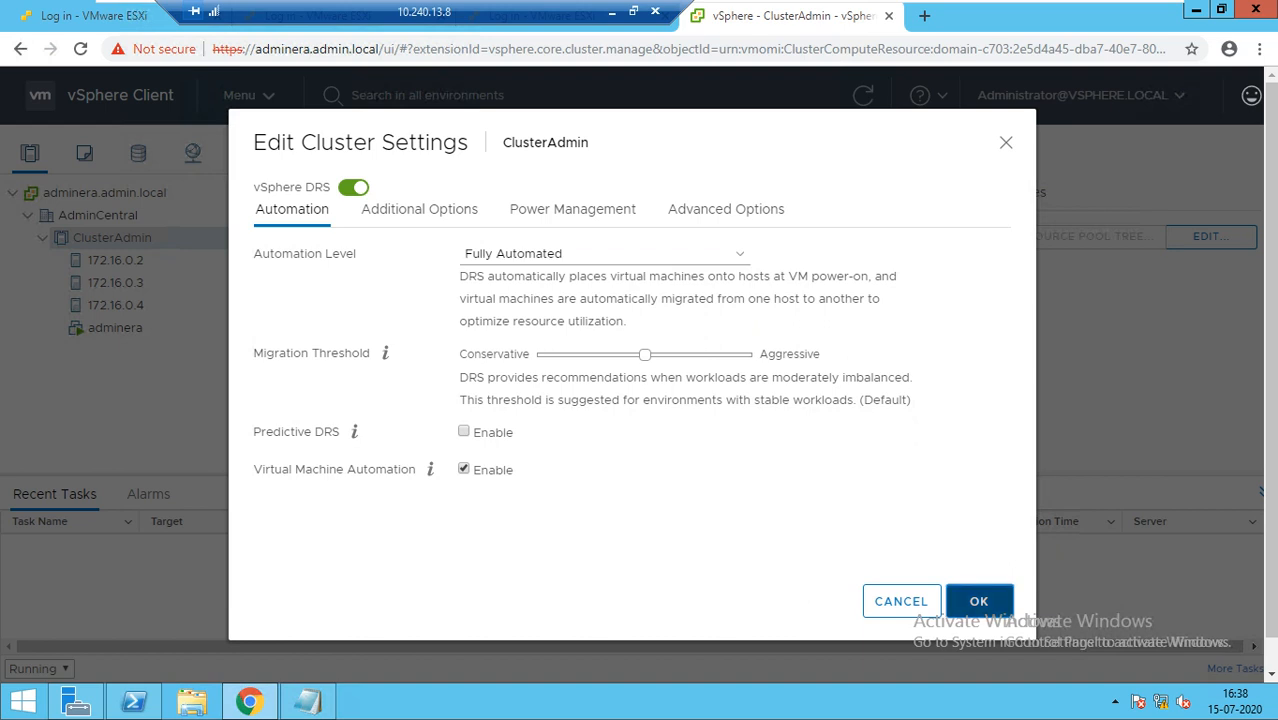